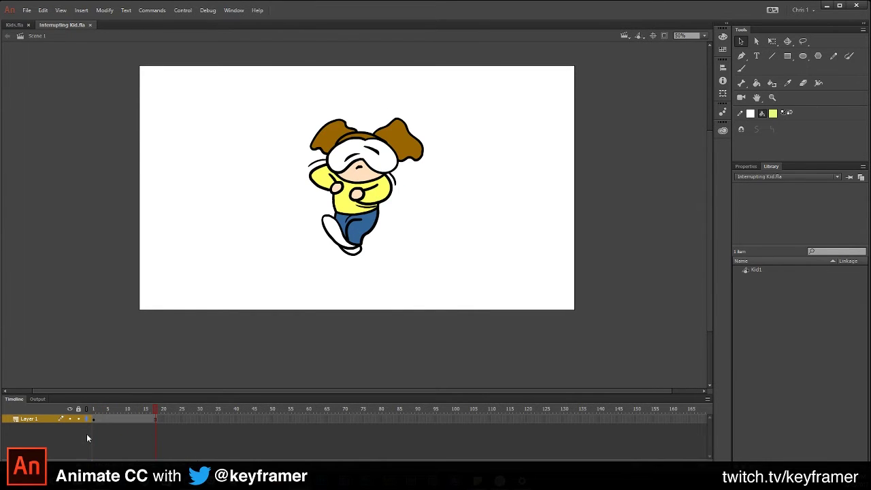
- Turn on loop playback for the kid animation
{"action": "left_click", "coordinate": [183, 10]}
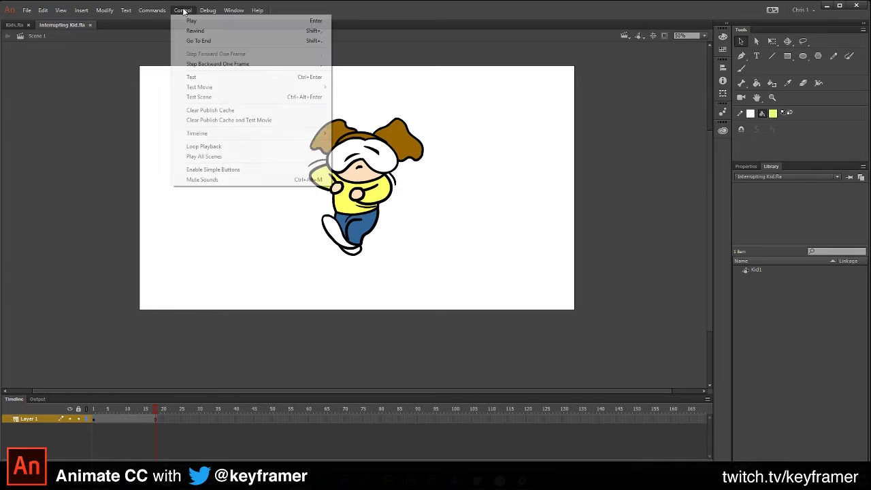
{"action": "left_click", "coordinate": [278, 149]}
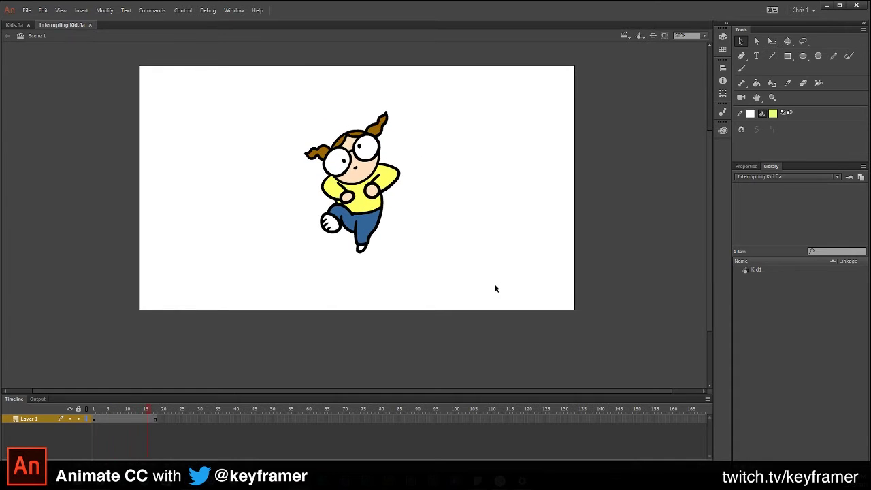
- Open the kid symbol for editing and scrub and play through its frames to examine the key poses
{"action": "double_click", "coordinate": [366, 206]}
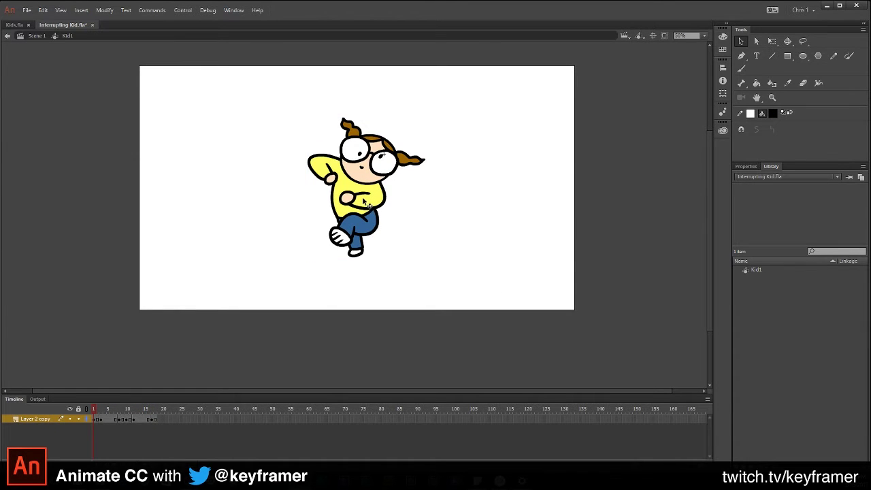
{"action": "left_click_drag", "start_coordinate": [94, 410], "coordinate": [100, 411]}
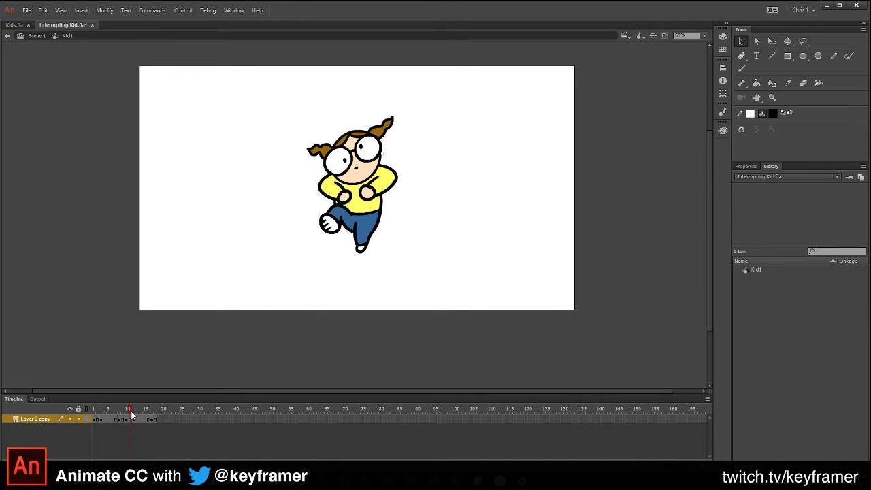
{"action": "left_click_drag", "start_coordinate": [150, 416], "coordinate": [103, 420]}
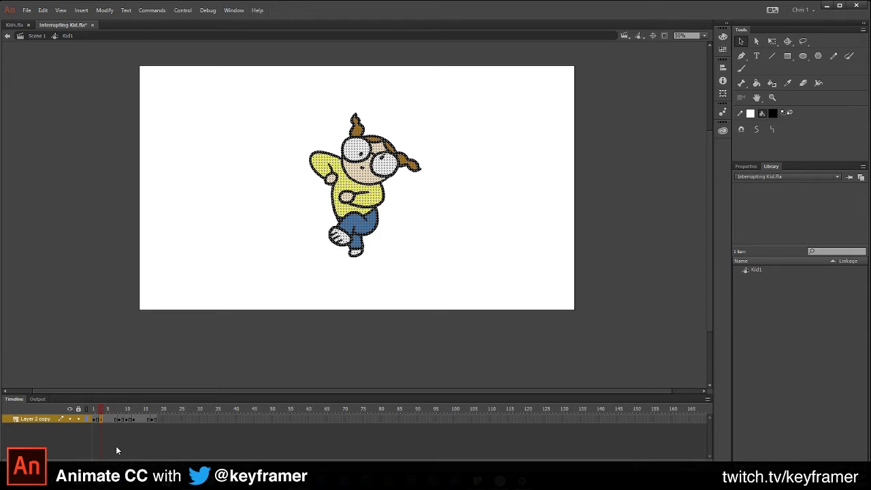
{"action": "key", "text": "Return"}
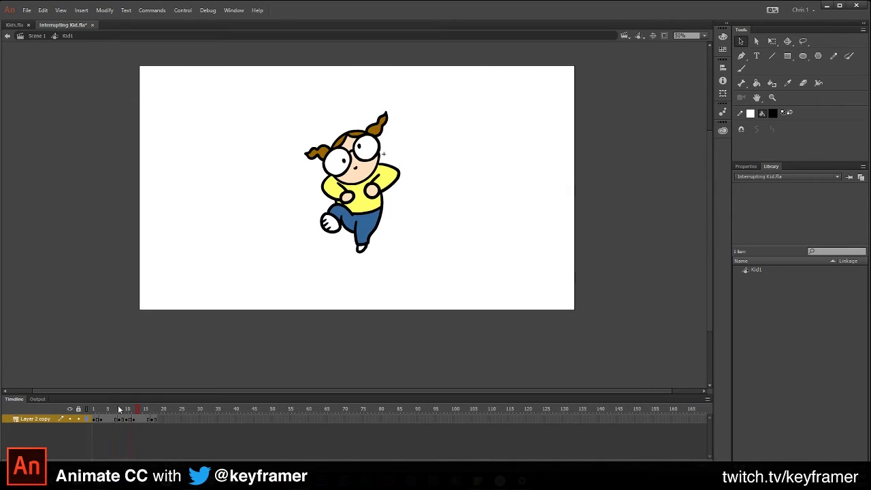
{"action": "left_click", "coordinate": [96, 409]}
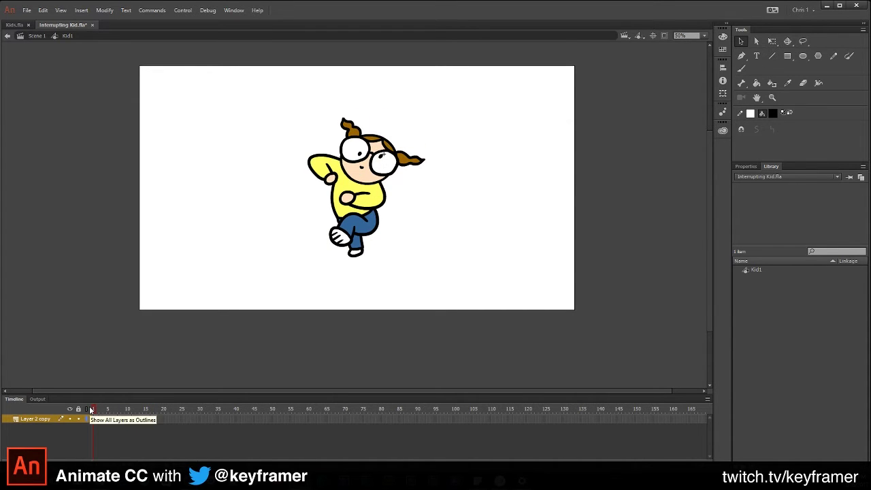
- Return to Scene 1, hide Layer 1, and ready the Brush tool on frame 1 of a new layer above it
{"action": "left_click", "coordinate": [36, 36]}
{"action": "left_click", "coordinate": [69, 427]}
{"action": "left_click", "coordinate": [57, 419]}
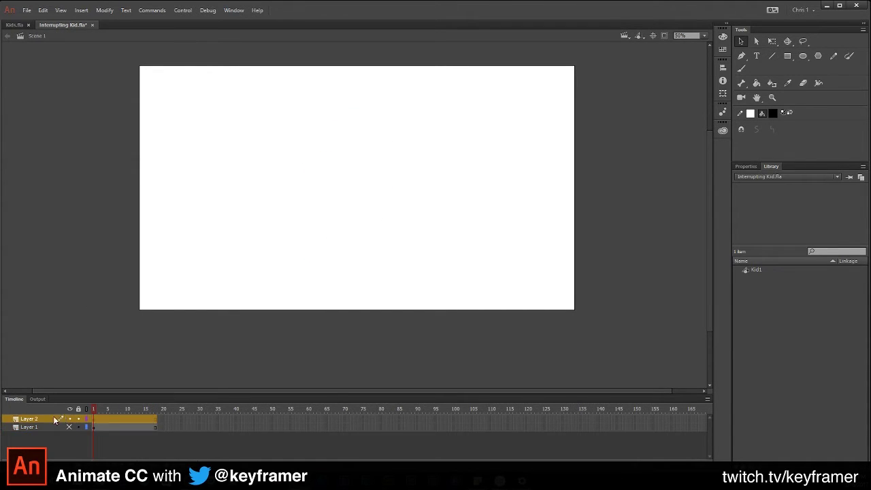
{"action": "left_click", "coordinate": [96, 419]}
{"action": "key", "text": "b"}
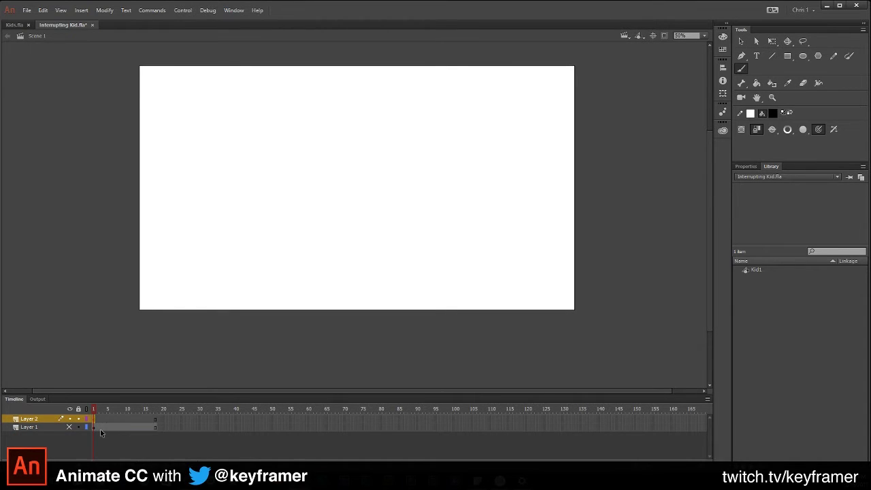
{"action": "left_click", "coordinate": [819, 129]}
{"action": "scroll", "coordinate": [362, 145], "scroll_direction": "up", "scroll_amount": 2}
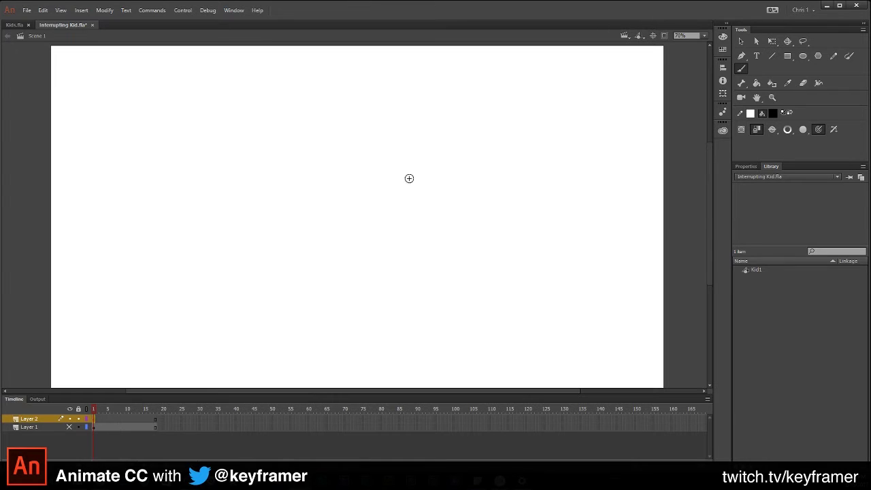
{"action": "mouse_move", "coordinate": [321, 134]}
{"action": "left_mouse_down"}
{"action": "mouse_move", "coordinate": [304, 211]}
{"action": "mouse_move", "coordinate": [276, 172]}
{"action": "left_mouse_up"}
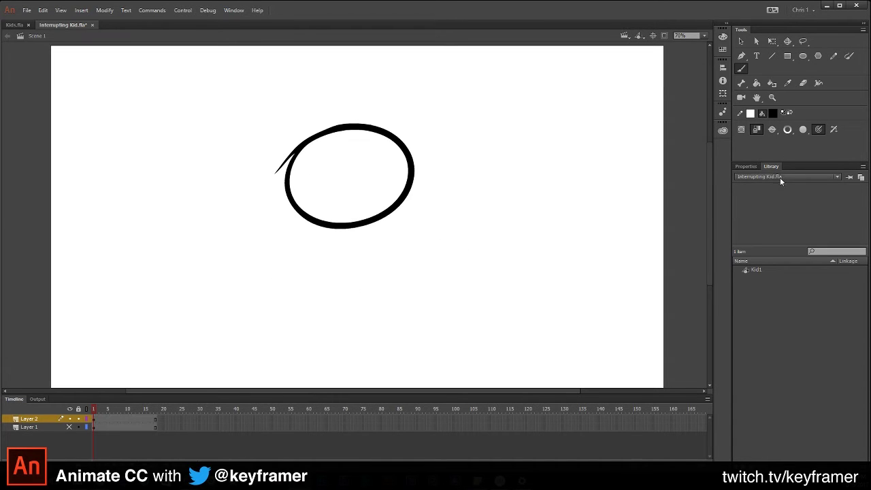
{"action": "key", "text": "ctrl+z"}
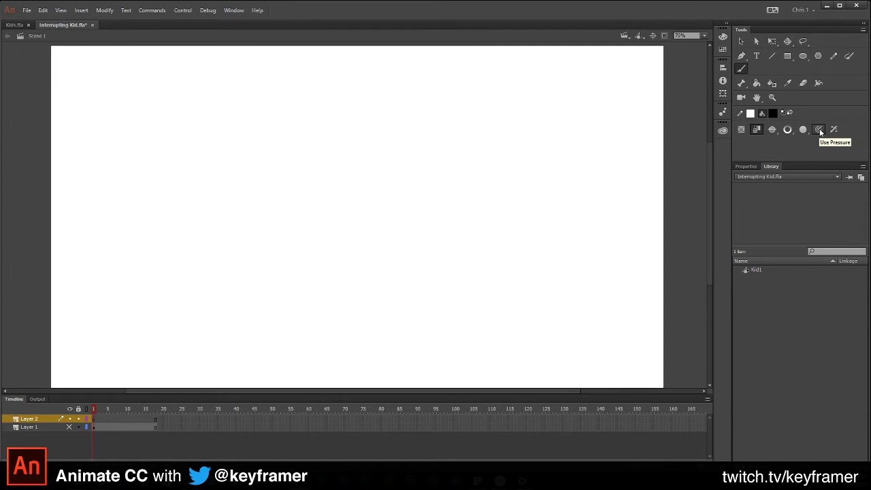
- Set the brush size to 7 with pen pressure in use
{"action": "left_click", "coordinate": [820, 130]}
{"action": "left_click", "coordinate": [747, 167]}
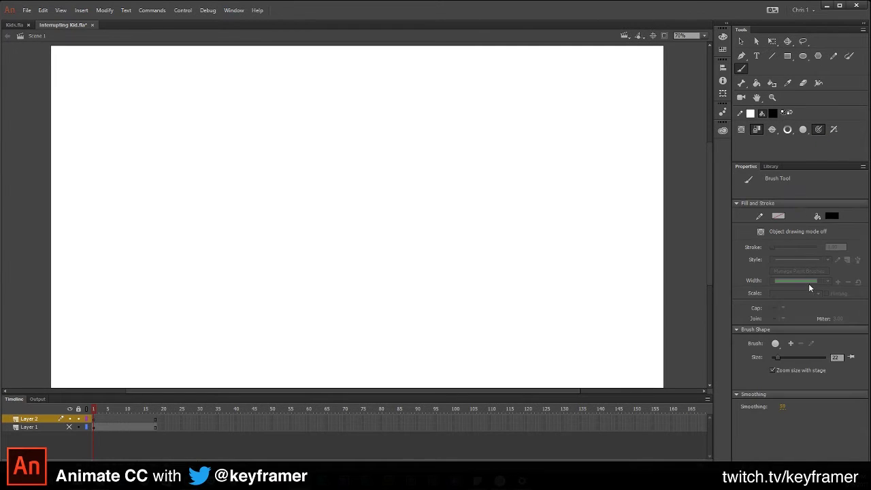
{"action": "left_click_drag", "start_coordinate": [780, 359], "coordinate": [773, 362]}
{"action": "mouse_move", "coordinate": [354, 159]}
{"action": "left_mouse_down"}
{"action": "mouse_move", "coordinate": [402, 142]}
{"action": "mouse_move", "coordinate": [337, 167]}
{"action": "left_mouse_up"}
{"action": "key", "text": "ctrl+z"}
{"action": "mouse_move", "coordinate": [312, 149]}
{"action": "left_mouse_down"}
{"action": "mouse_move", "coordinate": [306, 191]}
{"action": "mouse_move", "coordinate": [391, 191]}
{"action": "left_mouse_up"}
{"action": "key", "text": "ctrl+z"}
- Sketch the kid's head on frame 1 as a tilted oval with round glasses, pupils and a hair parting
{"action": "left_click_drag", "start_coordinate": [338, 125], "coordinate": [310, 141]}
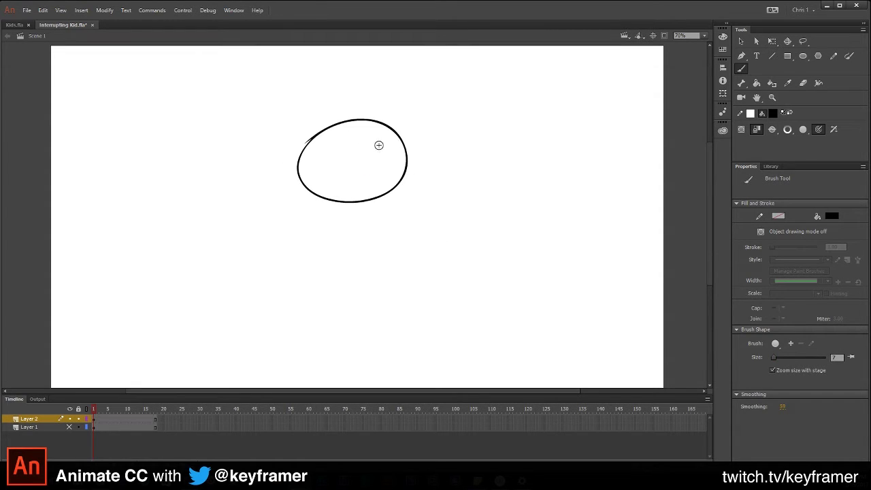
{"action": "mouse_move", "coordinate": [374, 143]}
{"action": "left_mouse_down"}
{"action": "mouse_move", "coordinate": [363, 170]}
{"action": "mouse_move", "coordinate": [323, 164]}
{"action": "mouse_move", "coordinate": [349, 144]}
{"action": "mouse_move", "coordinate": [368, 150]}
{"action": "mouse_move", "coordinate": [343, 137]}
{"action": "mouse_move", "coordinate": [371, 160]}
{"action": "left_mouse_up"}
{"action": "key", "text": "ctrl+z"}
{"action": "left_click_drag", "start_coordinate": [377, 127], "coordinate": [401, 140]}
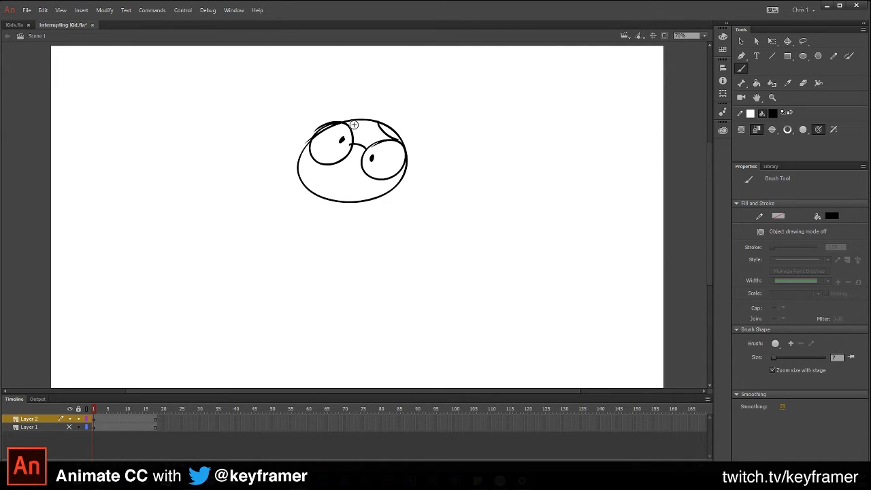
- Add the hairline, two wavy pigtails and a small mouth to the head sketch
{"action": "mouse_move", "coordinate": [345, 122]}
{"action": "left_mouse_down"}
{"action": "mouse_move", "coordinate": [454, 146]}
{"action": "mouse_move", "coordinate": [405, 151]}
{"action": "left_mouse_up"}
{"action": "mouse_move", "coordinate": [344, 120]}
{"action": "left_mouse_down"}
{"action": "mouse_move", "coordinate": [332, 106]}
{"action": "mouse_move", "coordinate": [341, 109]}
{"action": "mouse_move", "coordinate": [334, 121]}
{"action": "left_mouse_up"}
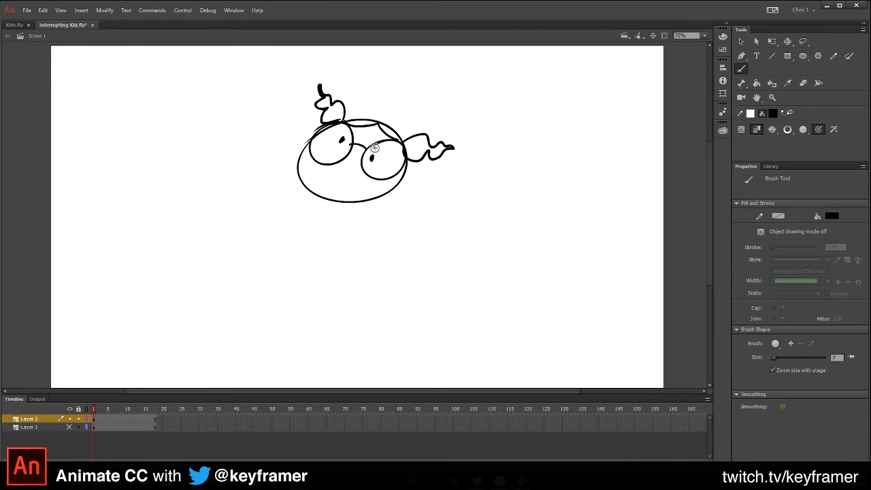
{"action": "left_click_drag", "start_coordinate": [348, 162], "coordinate": [353, 163]}
{"action": "key", "text": "ctrl+z"}
{"action": "left_click_drag", "start_coordinate": [345, 166], "coordinate": [351, 168]}
{"action": "left_click_drag", "start_coordinate": [343, 167], "coordinate": [351, 168]}
- Sketch the curved action line of the torso below the head and rough in the hips
{"action": "mouse_move", "coordinate": [340, 184]}
{"action": "left_mouse_down"}
{"action": "mouse_move", "coordinate": [352, 273]}
{"action": "mouse_move", "coordinate": [324, 265]}
{"action": "mouse_move", "coordinate": [347, 283]}
{"action": "left_mouse_up"}
{"action": "mouse_move", "coordinate": [326, 188]}
{"action": "left_mouse_down"}
{"action": "mouse_move", "coordinate": [346, 272]}
{"action": "mouse_move", "coordinate": [356, 274]}
{"action": "mouse_move", "coordinate": [321, 299]}
{"action": "left_mouse_up"}
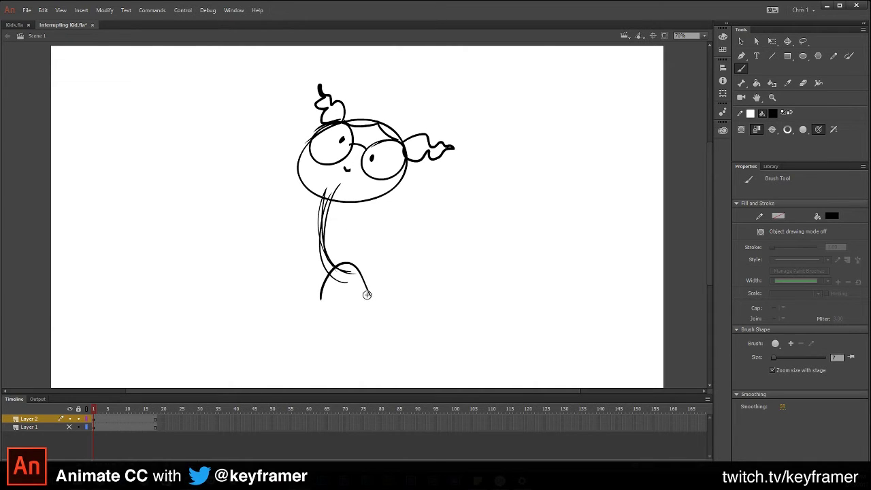
{"action": "mouse_move", "coordinate": [378, 259]}
{"action": "left_mouse_down"}
{"action": "mouse_move", "coordinate": [343, 299]}
{"action": "mouse_move", "coordinate": [365, 262]}
{"action": "left_mouse_up"}
{"action": "left_click_drag", "start_coordinate": [326, 241], "coordinate": [337, 271]}
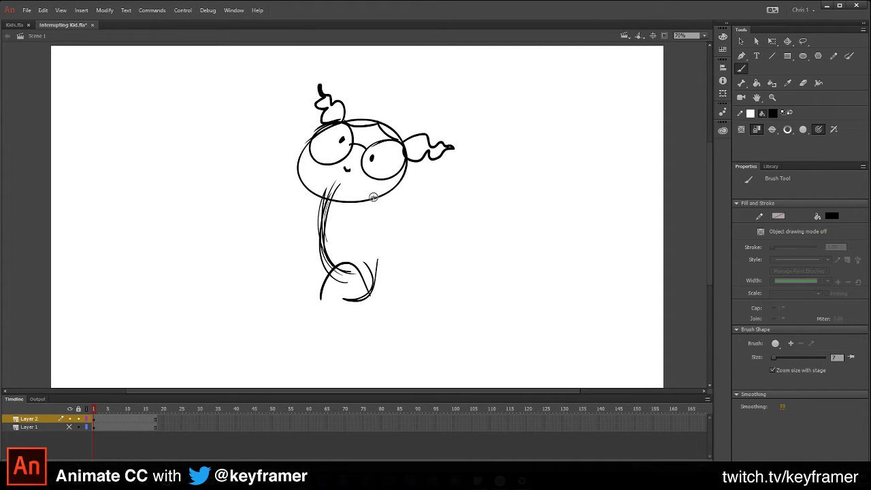
- Sketch both bent arms with round hands, one across the chest and the other raised outward beside the head
{"action": "mouse_move", "coordinate": [365, 194]}
{"action": "left_mouse_down"}
{"action": "mouse_move", "coordinate": [382, 200]}
{"action": "mouse_move", "coordinate": [333, 238]}
{"action": "mouse_move", "coordinate": [336, 225]}
{"action": "mouse_move", "coordinate": [372, 215]}
{"action": "left_mouse_up"}
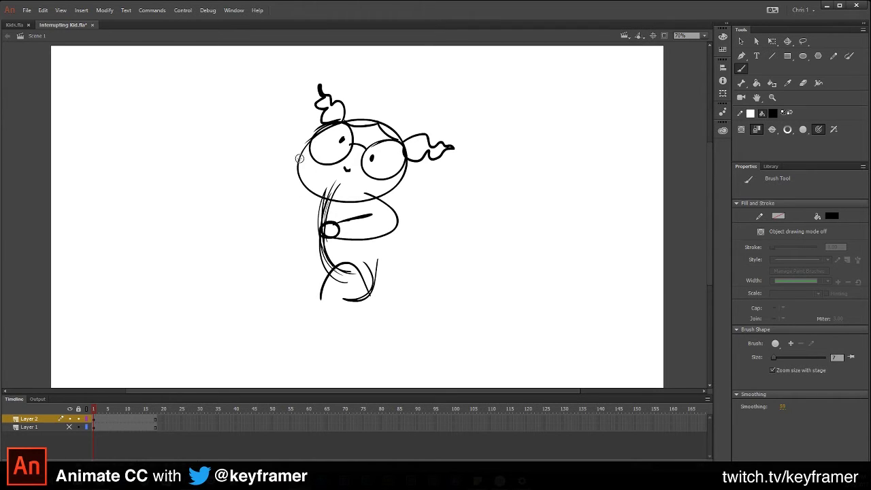
{"action": "mouse_move", "coordinate": [304, 163]}
{"action": "left_mouse_down"}
{"action": "mouse_move", "coordinate": [259, 157]}
{"action": "mouse_move", "coordinate": [255, 185]}
{"action": "mouse_move", "coordinate": [272, 214]}
{"action": "left_mouse_up"}
{"action": "mouse_move", "coordinate": [272, 166]}
{"action": "left_mouse_down"}
{"action": "mouse_move", "coordinate": [290, 207]}
{"action": "mouse_move", "coordinate": [281, 205]}
{"action": "mouse_move", "coordinate": [282, 223]}
{"action": "mouse_move", "coordinate": [254, 182]}
{"action": "mouse_move", "coordinate": [276, 213]}
{"action": "left_mouse_up"}
{"action": "left_click_drag", "start_coordinate": [247, 164], "coordinate": [269, 152]}
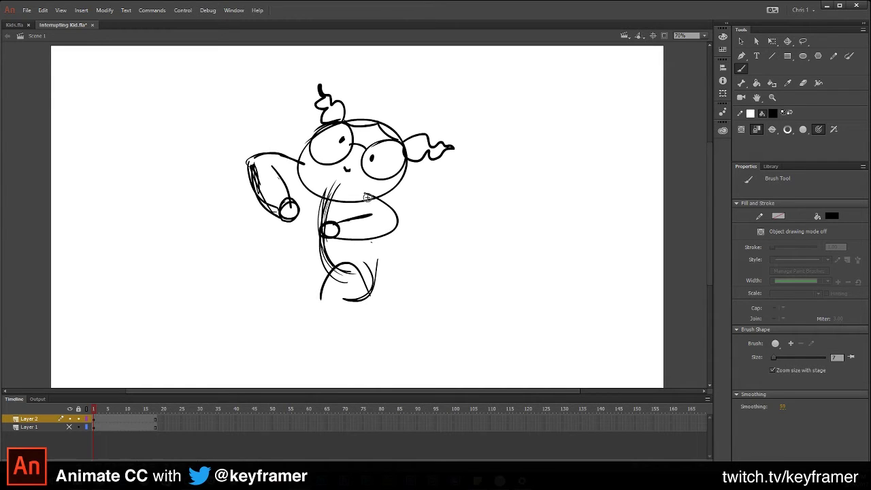
- Sketch the torso sides and both legs with feet, one foot kicked forward and the other planted below
{"action": "left_click_drag", "start_coordinate": [363, 241], "coordinate": [373, 267]}
{"action": "mouse_move", "coordinate": [285, 219]}
{"action": "left_mouse_down"}
{"action": "mouse_move", "coordinate": [293, 258]}
{"action": "mouse_move", "coordinate": [309, 272]}
{"action": "mouse_move", "coordinate": [367, 261]}
{"action": "mouse_move", "coordinate": [370, 296]}
{"action": "mouse_move", "coordinate": [352, 266]}
{"action": "mouse_move", "coordinate": [296, 299]}
{"action": "mouse_move", "coordinate": [304, 330]}
{"action": "left_mouse_up"}
{"action": "left_click_drag", "start_coordinate": [286, 298], "coordinate": [297, 332]}
{"action": "mouse_move", "coordinate": [288, 300]}
{"action": "left_mouse_down"}
{"action": "mouse_move", "coordinate": [317, 320]}
{"action": "mouse_move", "coordinate": [337, 291]}
{"action": "left_mouse_up"}
{"action": "mouse_move", "coordinate": [316, 319]}
{"action": "left_mouse_down"}
{"action": "mouse_move", "coordinate": [334, 300]}
{"action": "mouse_move", "coordinate": [342, 312]}
{"action": "mouse_move", "coordinate": [373, 294]}
{"action": "left_mouse_up"}
{"action": "mouse_move", "coordinate": [371, 264]}
{"action": "left_mouse_down"}
{"action": "mouse_move", "coordinate": [368, 302]}
{"action": "mouse_move", "coordinate": [327, 309]}
{"action": "left_mouse_up"}
{"action": "left_click_drag", "start_coordinate": [299, 267], "coordinate": [305, 282]}
{"action": "mouse_move", "coordinate": [324, 315]}
{"action": "left_mouse_down"}
{"action": "mouse_move", "coordinate": [333, 333]}
{"action": "mouse_move", "coordinate": [347, 331]}
{"action": "mouse_move", "coordinate": [334, 340]}
{"action": "mouse_move", "coordinate": [343, 334]}
{"action": "mouse_move", "coordinate": [332, 337]}
{"action": "mouse_move", "coordinate": [332, 327]}
{"action": "left_mouse_up"}
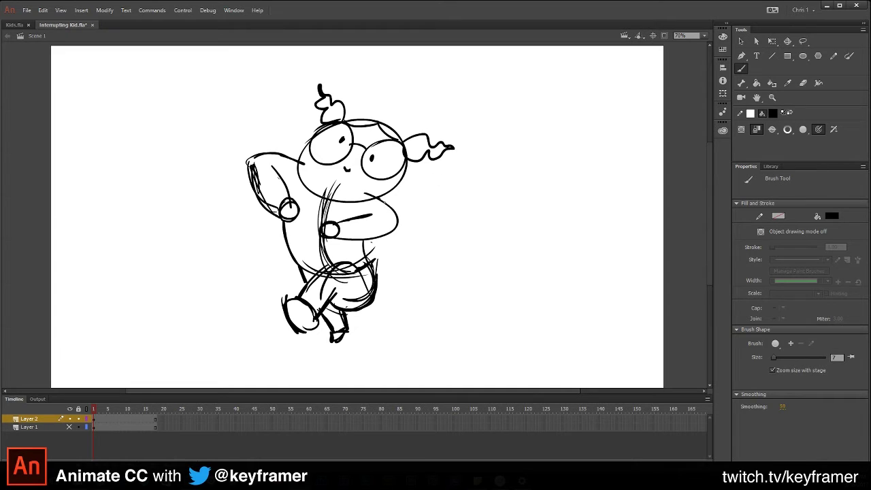
- Reinforce the outlines of the chest arm, waist and head with heavier strokes
{"action": "mouse_move", "coordinate": [386, 199]}
{"action": "left_mouse_down"}
{"action": "mouse_move", "coordinate": [388, 232]}
{"action": "mouse_move", "coordinate": [349, 246]}
{"action": "left_mouse_up"}
{"action": "mouse_move", "coordinate": [365, 242]}
{"action": "left_mouse_down"}
{"action": "mouse_move", "coordinate": [372, 267]}
{"action": "mouse_move", "coordinate": [368, 260]}
{"action": "left_mouse_up"}
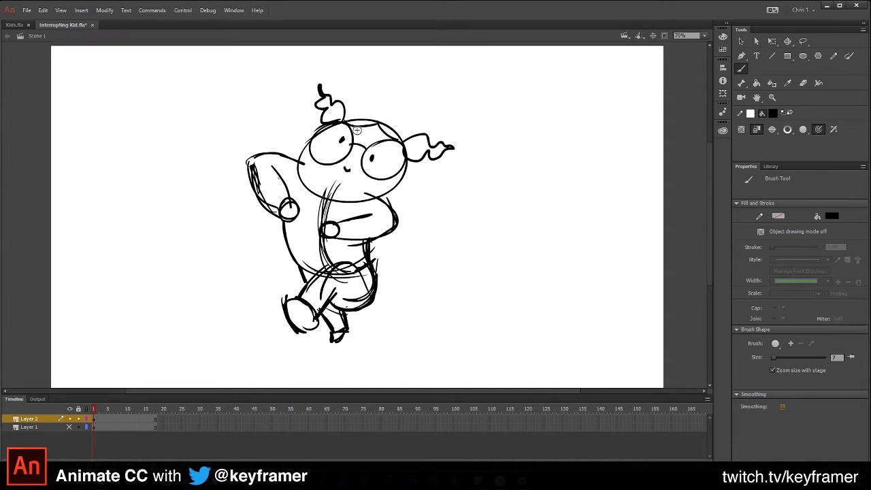
{"action": "mouse_move", "coordinate": [306, 141]}
{"action": "left_mouse_down"}
{"action": "mouse_move", "coordinate": [307, 181]}
{"action": "mouse_move", "coordinate": [334, 201]}
{"action": "left_mouse_up"}
{"action": "left_click_drag", "start_coordinate": [395, 177], "coordinate": [330, 202]}
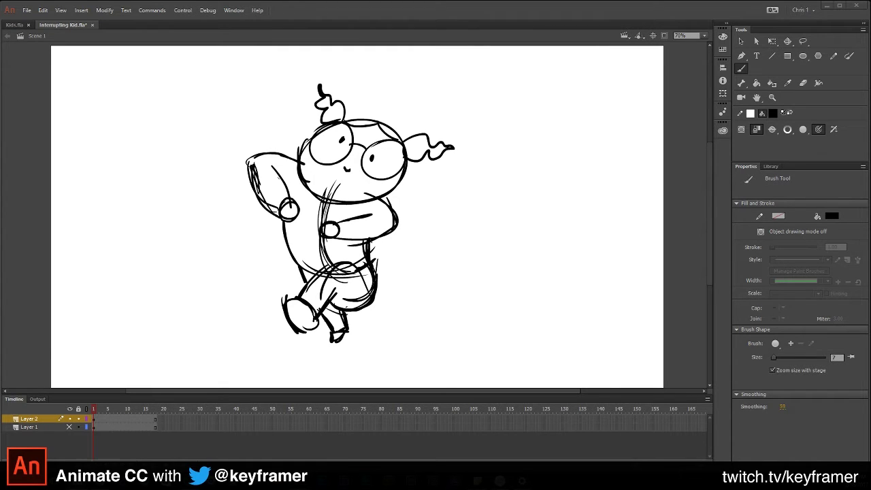
- Make frame 2 of Layer 2 a blank keyframe and turn on onion skinning to show the first drawing
{"action": "left_click", "coordinate": [100, 418]}
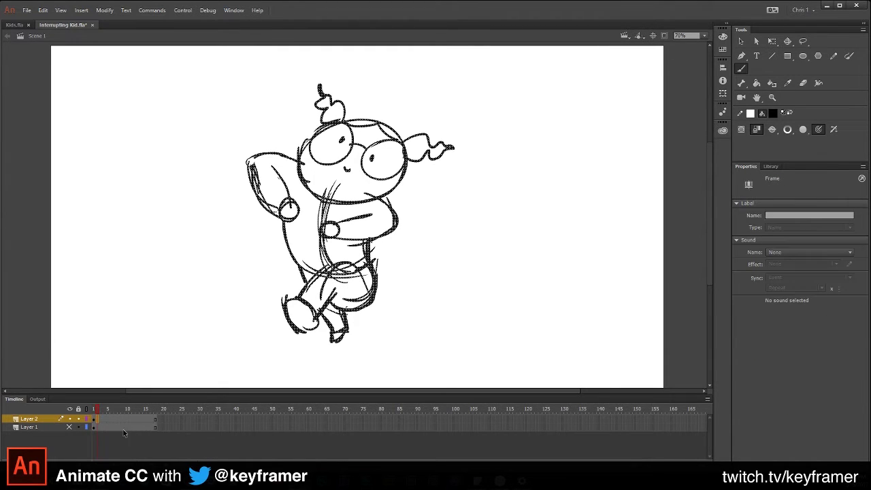
{"action": "key", "text": "Delete"}
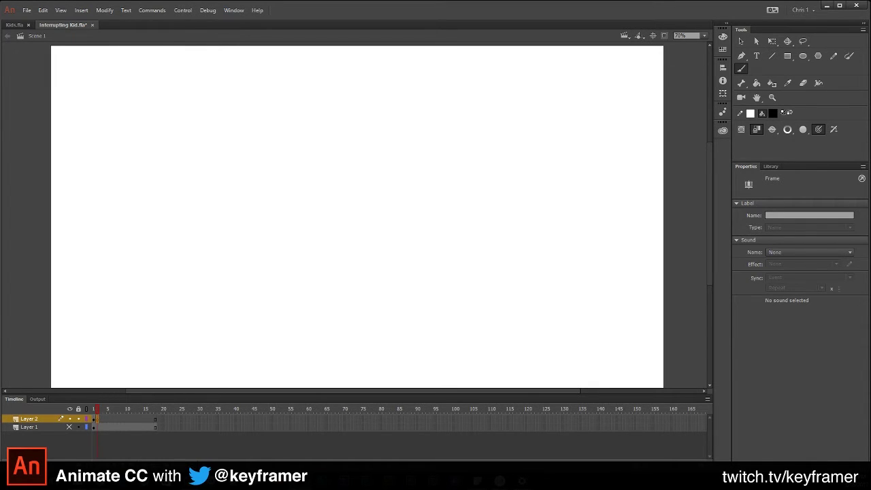
{"action": "key", "text": "alt+shift+o"}
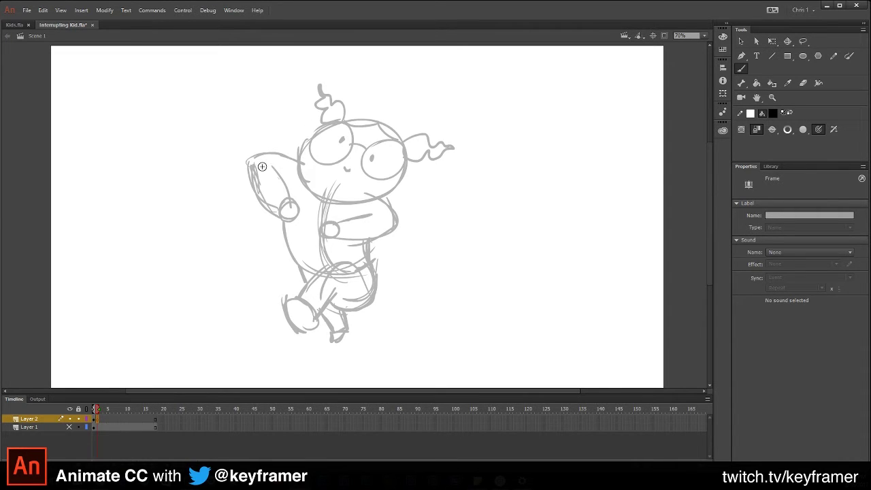
- Sketch the second pose's head on frame 2, shifted and tilted the opposite way, with glasses, pupils, mouth, hairline and two pigtails
{"action": "mouse_move", "coordinate": [338, 167]}
{"action": "left_mouse_down"}
{"action": "mouse_move", "coordinate": [273, 204]}
{"action": "mouse_move", "coordinate": [338, 170]}
{"action": "left_mouse_up"}
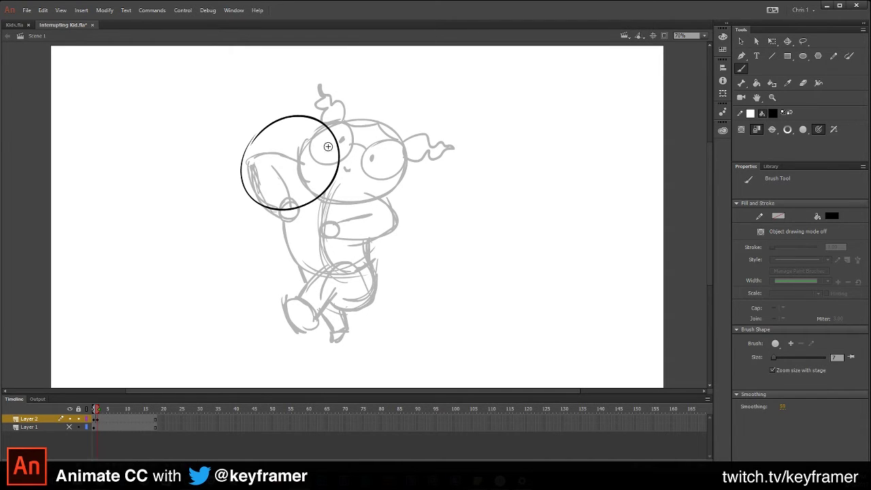
{"action": "mouse_move", "coordinate": [301, 161]}
{"action": "left_mouse_down"}
{"action": "mouse_move", "coordinate": [334, 158]}
{"action": "mouse_move", "coordinate": [294, 151]}
{"action": "mouse_move", "coordinate": [270, 184]}
{"action": "mouse_move", "coordinate": [276, 158]}
{"action": "mouse_move", "coordinate": [254, 187]}
{"action": "mouse_move", "coordinate": [294, 148]}
{"action": "left_mouse_up"}
{"action": "key", "text": "ctrl+z"}
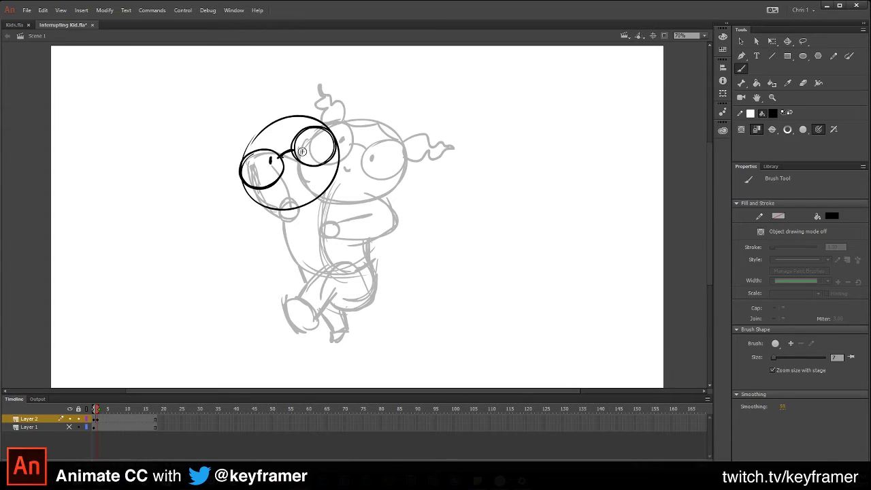
{"action": "left_click_drag", "start_coordinate": [303, 151], "coordinate": [298, 171]}
{"action": "mouse_move", "coordinate": [276, 126]}
{"action": "left_mouse_down"}
{"action": "mouse_move", "coordinate": [318, 119]}
{"action": "mouse_move", "coordinate": [244, 149]}
{"action": "left_mouse_up"}
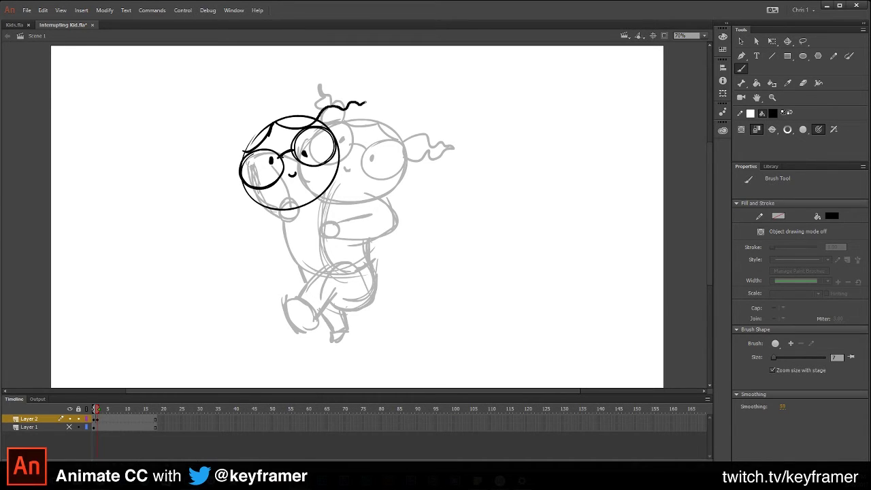
{"action": "mouse_move", "coordinate": [245, 151]}
{"action": "left_mouse_down"}
{"action": "mouse_move", "coordinate": [202, 160]}
{"action": "mouse_move", "coordinate": [241, 167]}
{"action": "left_mouse_up"}
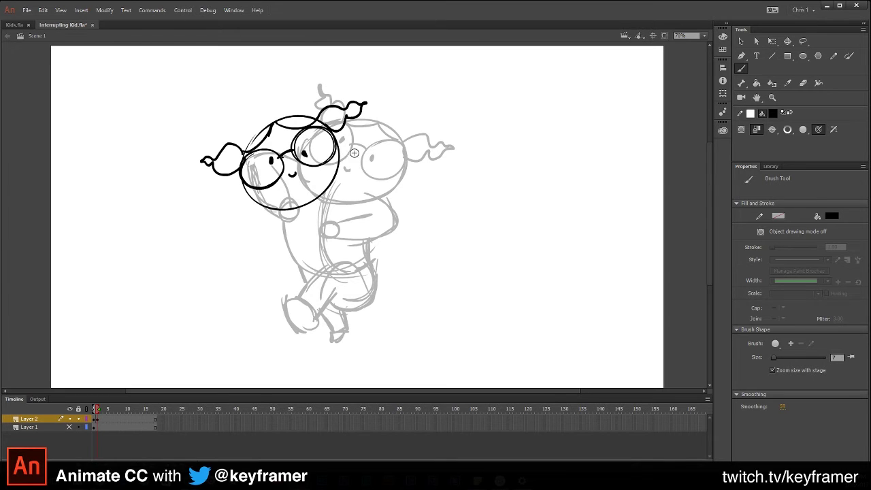
- Revisit the frame 1 drawing and extend the torso's action line up toward the mouth, then return to frame 2
{"action": "key", "text": "comma"}
{"action": "key", "text": "ctrl+a"}
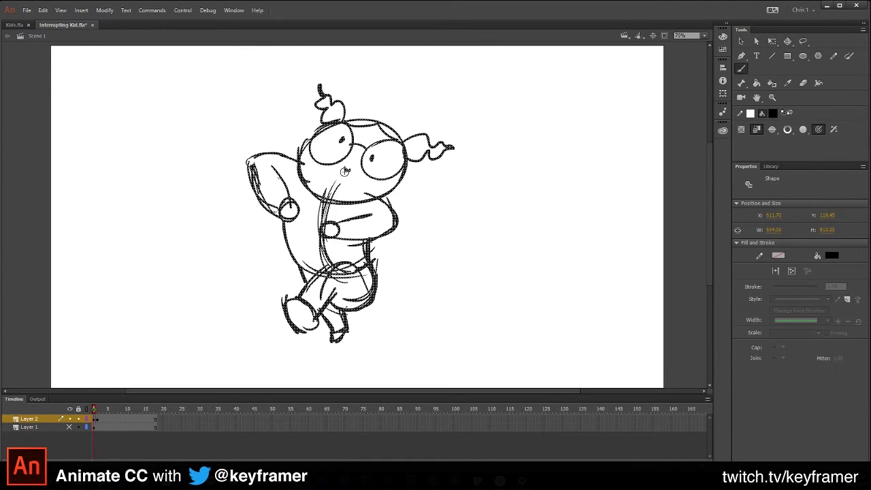
{"action": "left_click_drag", "start_coordinate": [344, 171], "coordinate": [333, 183]}
{"action": "key", "text": "ctrl+shift+a"}
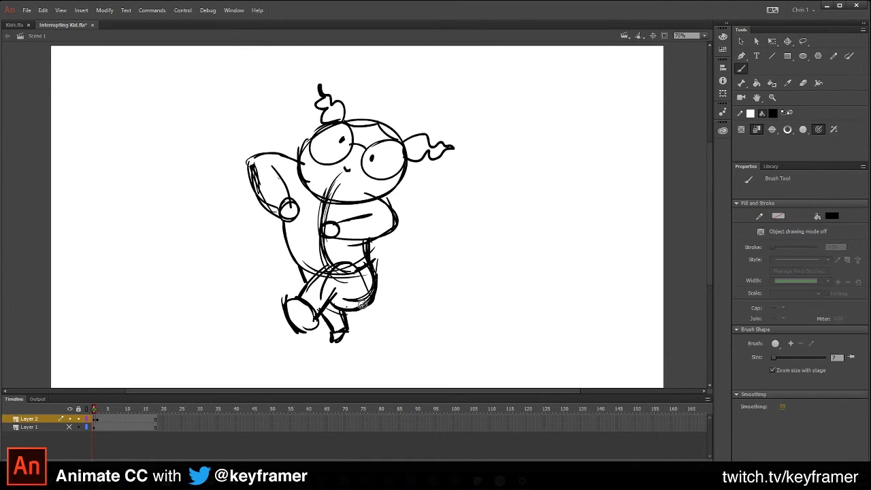
{"action": "key", "text": "period"}
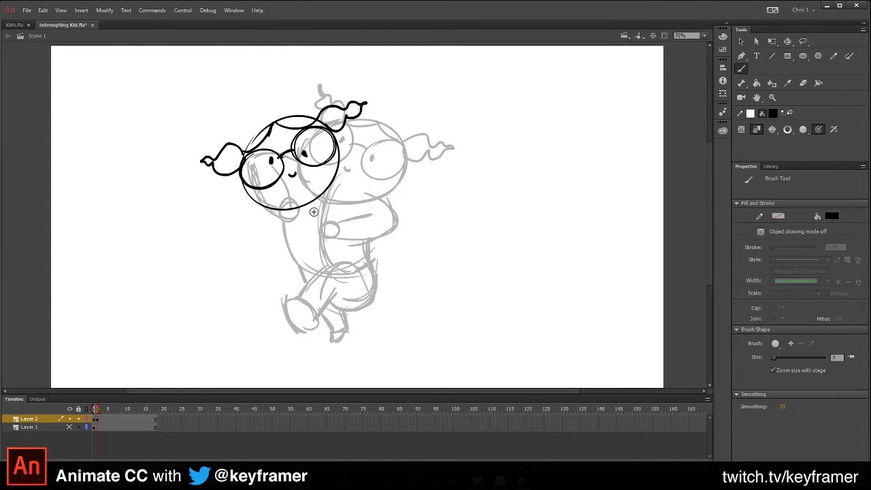
- Sketch the second pose's torso line and both bent arms with round hands held in front of the chest
{"action": "left_click_drag", "start_coordinate": [308, 203], "coordinate": [325, 272]}
{"action": "mouse_move", "coordinate": [335, 176]}
{"action": "left_mouse_down"}
{"action": "mouse_move", "coordinate": [347, 211]}
{"action": "mouse_move", "coordinate": [320, 213]}
{"action": "mouse_move", "coordinate": [330, 209]}
{"action": "left_mouse_up"}
{"action": "left_click_drag", "start_coordinate": [354, 203], "coordinate": [337, 217]}
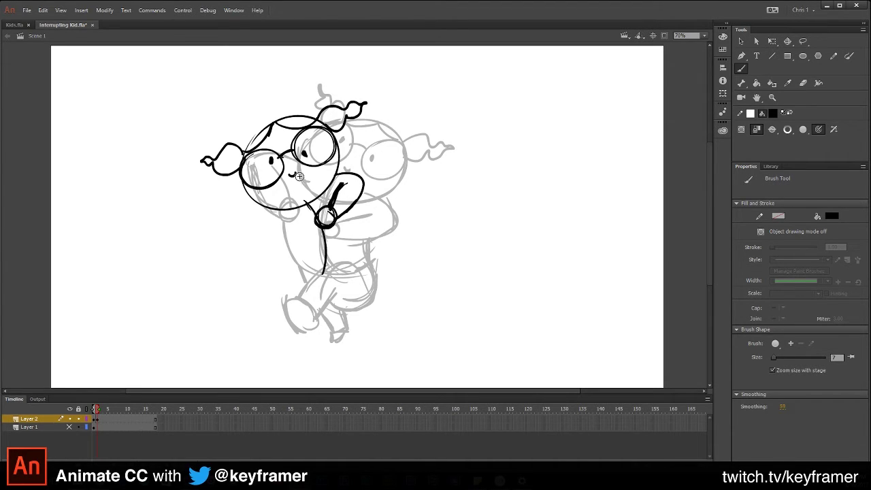
{"action": "left_click_drag", "start_coordinate": [257, 207], "coordinate": [246, 229]}
{"action": "mouse_move", "coordinate": [247, 229]}
{"action": "left_mouse_down"}
{"action": "mouse_move", "coordinate": [299, 247]}
{"action": "mouse_move", "coordinate": [304, 225]}
{"action": "mouse_move", "coordinate": [265, 218]}
{"action": "left_mouse_up"}
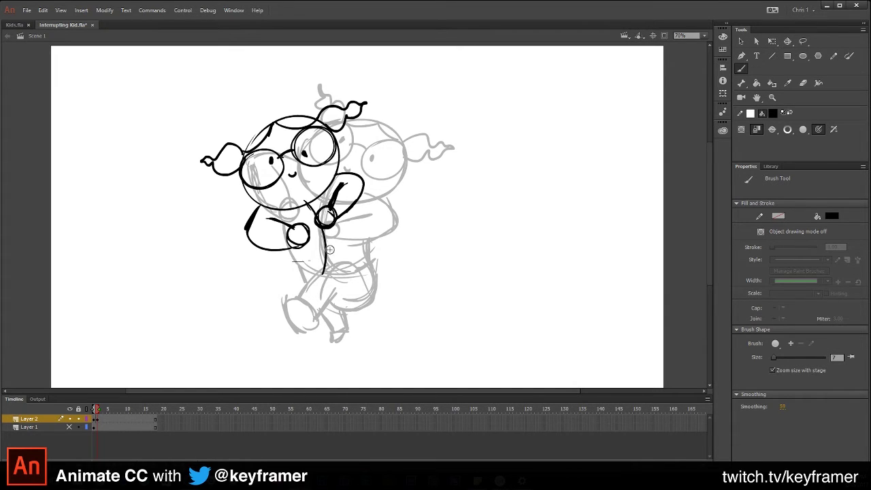
- Sketch the second pose's raised leg on frame 2, with a bent knee and a shoe with tread lines on its sole
{"action": "mouse_move", "coordinate": [316, 267]}
{"action": "left_mouse_down"}
{"action": "mouse_move", "coordinate": [289, 255]}
{"action": "mouse_move", "coordinate": [270, 283]}
{"action": "mouse_move", "coordinate": [267, 311]}
{"action": "mouse_move", "coordinate": [279, 317]}
{"action": "left_mouse_up"}
{"action": "left_click_drag", "start_coordinate": [272, 290], "coordinate": [264, 301]}
{"action": "left_click_drag", "start_coordinate": [277, 297], "coordinate": [272, 316]}
{"action": "mouse_move", "coordinate": [298, 265]}
{"action": "left_mouse_down"}
{"action": "mouse_move", "coordinate": [293, 302]}
{"action": "mouse_move", "coordinate": [318, 299]}
{"action": "left_mouse_up"}
- Sketch the second pose's straight supporting leg with its pointed foot and trouser cuff, and the curved body line from the arm to the ankle
{"action": "mouse_move", "coordinate": [330, 261]}
{"action": "left_mouse_down"}
{"action": "mouse_move", "coordinate": [321, 312]}
{"action": "mouse_move", "coordinate": [338, 339]}
{"action": "left_mouse_up"}
{"action": "left_click_drag", "start_coordinate": [353, 294], "coordinate": [346, 314]}
{"action": "left_click_drag", "start_coordinate": [348, 211], "coordinate": [346, 296]}
{"action": "left_click_drag", "start_coordinate": [357, 231], "coordinate": [347, 290]}
{"action": "left_click_drag", "start_coordinate": [345, 209], "coordinate": [353, 281]}
{"action": "left_click_drag", "start_coordinate": [347, 212], "coordinate": [350, 306]}
{"action": "left_click_drag", "start_coordinate": [361, 277], "coordinate": [348, 302]}
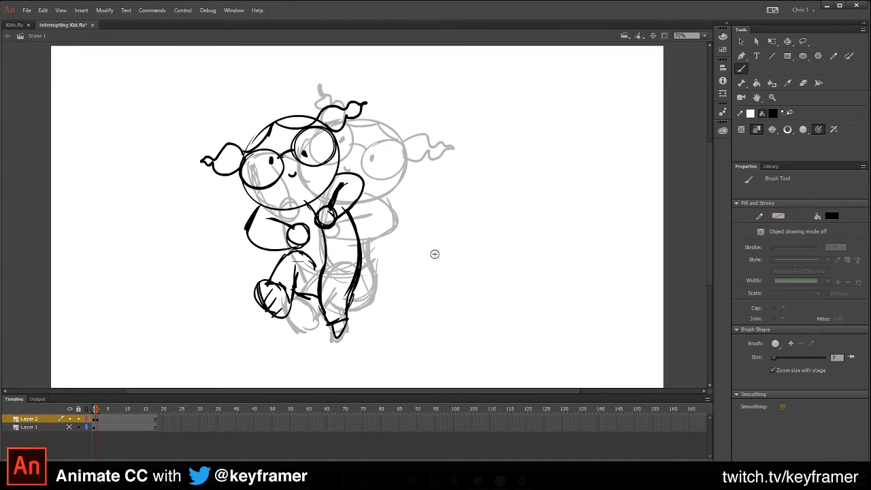
- Play back the two poses and check the frame rate in the document settings
{"action": "key", "text": "Return"}
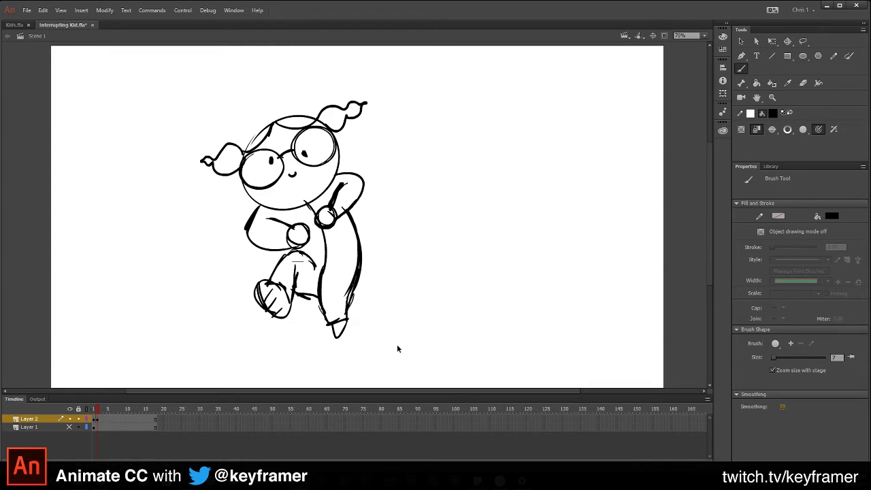
{"action": "key", "text": "ctrl+j"}
{"action": "left_click_drag", "start_coordinate": [413, 170], "coordinate": [339, 132]}
{"action": "left_click_drag", "start_coordinate": [339, 163], "coordinate": [335, 162]}
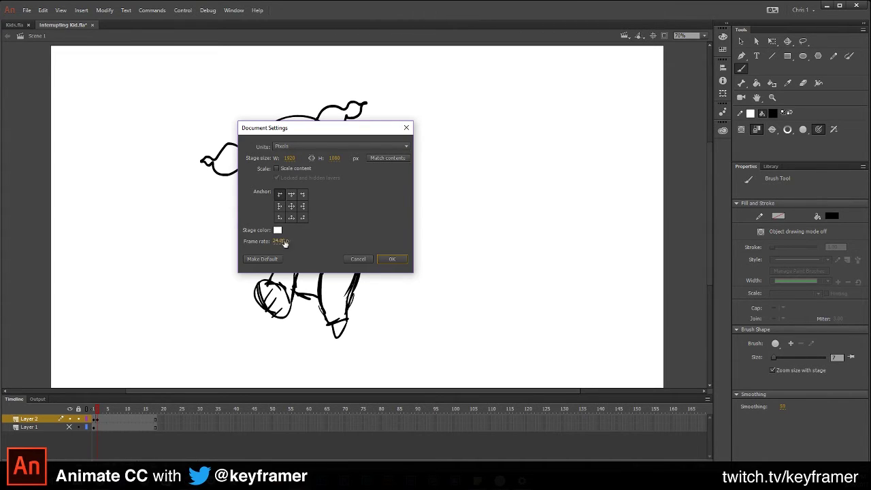
{"action": "left_click", "coordinate": [392, 258]}
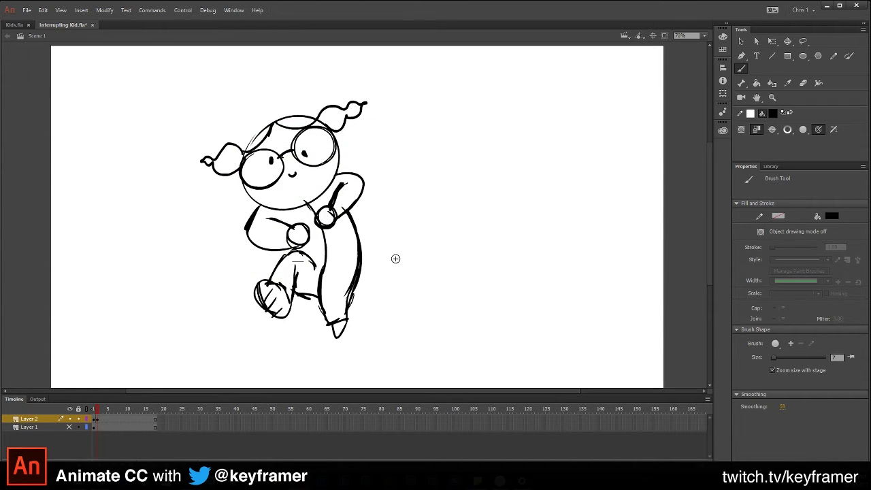
- Hold the first pose through frame 2, remove everything from frame 5 onward on both layers, and preview the timing
{"action": "left_click", "coordinate": [97, 422]}
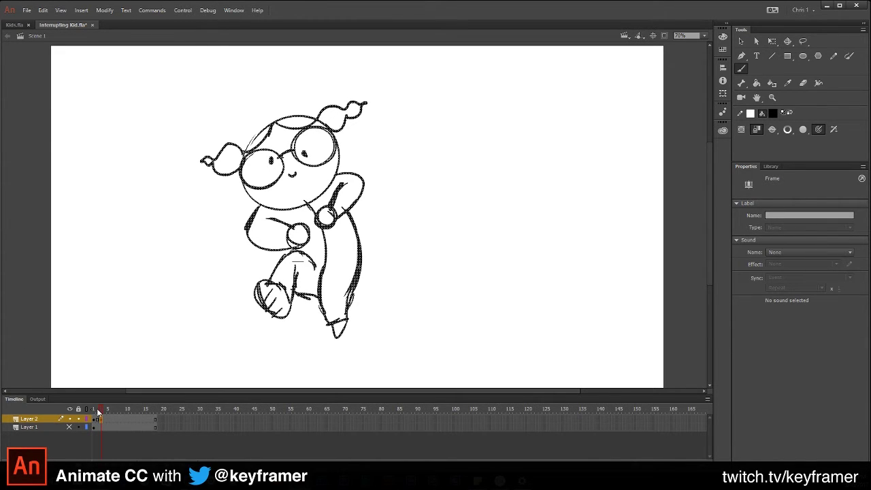
{"action": "mouse_move", "coordinate": [97, 409]}
{"action": "left_mouse_down"}
{"action": "mouse_move", "coordinate": [119, 410]}
{"action": "mouse_move", "coordinate": [95, 413]}
{"action": "mouse_move", "coordinate": [110, 416]}
{"action": "left_mouse_up"}
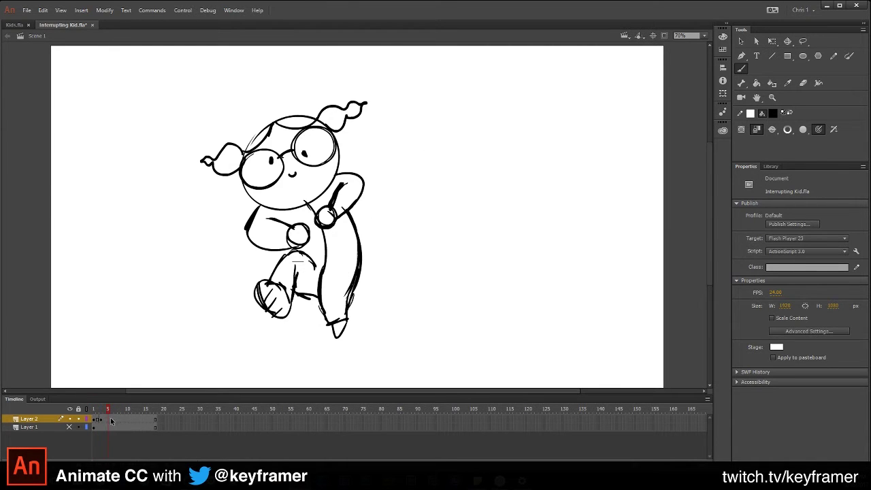
{"action": "left_click_drag", "start_coordinate": [158, 430], "coordinate": [155, 429]}
{"action": "right_click", "coordinate": [144, 427]}
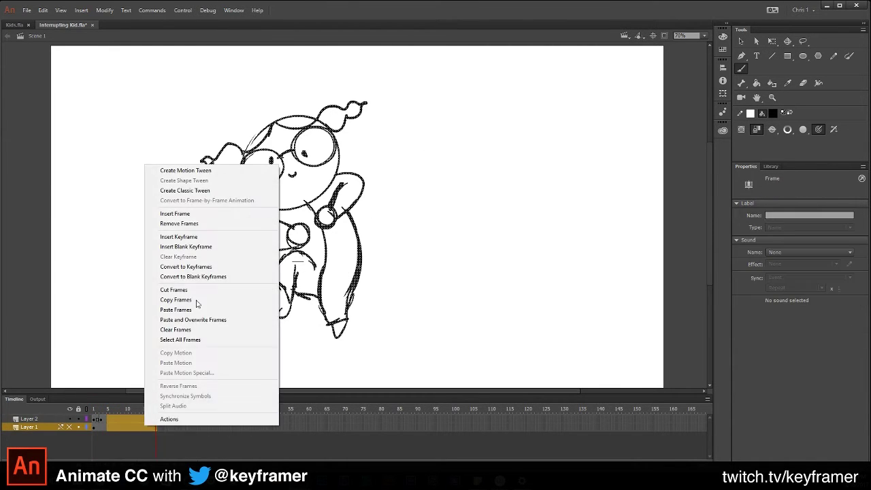
{"action": "left_click", "coordinate": [192, 223]}
{"action": "key", "text": "Return"}
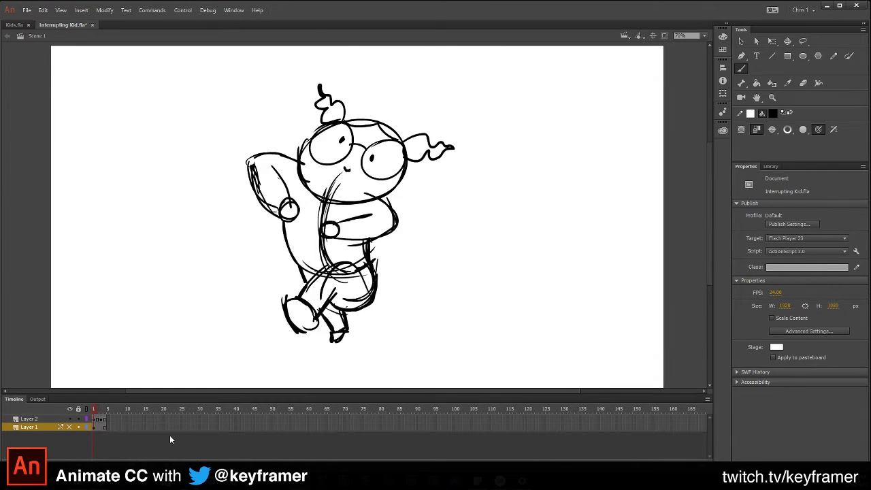
- Lengthen the holds on Layer 2 so the first pose lasts through frame 5 and the second through frame 10, and preview
{"action": "left_click", "coordinate": [99, 419]}
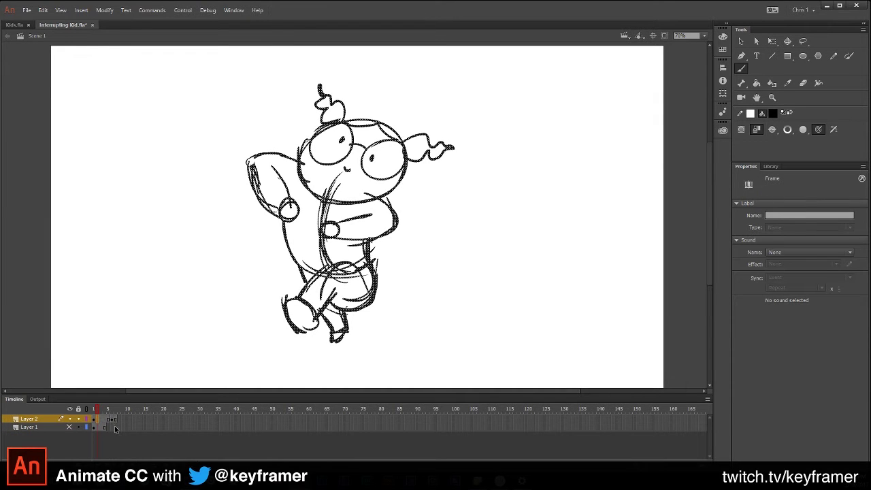
{"action": "left_click", "coordinate": [115, 419]}
{"action": "key", "text": "F5"}
{"action": "key", "text": "F5"}
{"action": "key", "text": "F5"}
{"action": "key", "text": "Return"}
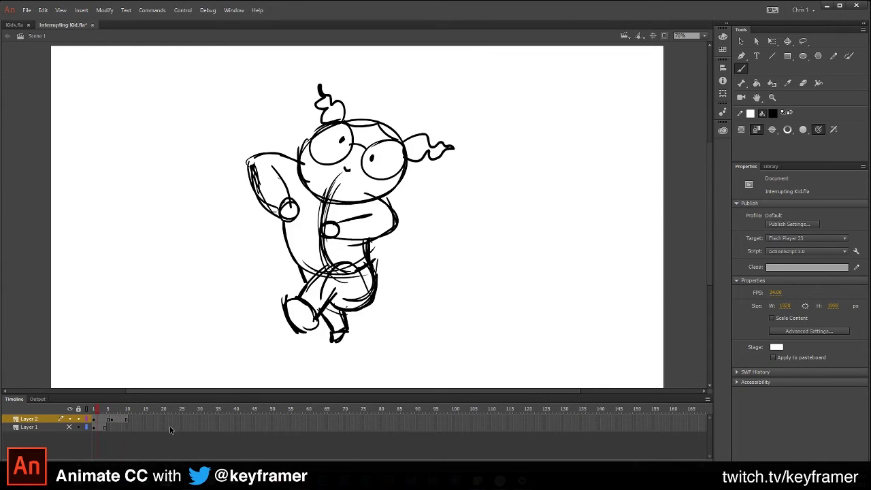
- Extend the first pose's hold through frame 8 and the second pose's through frame 16, and play the result
{"action": "left_click", "coordinate": [102, 420]}
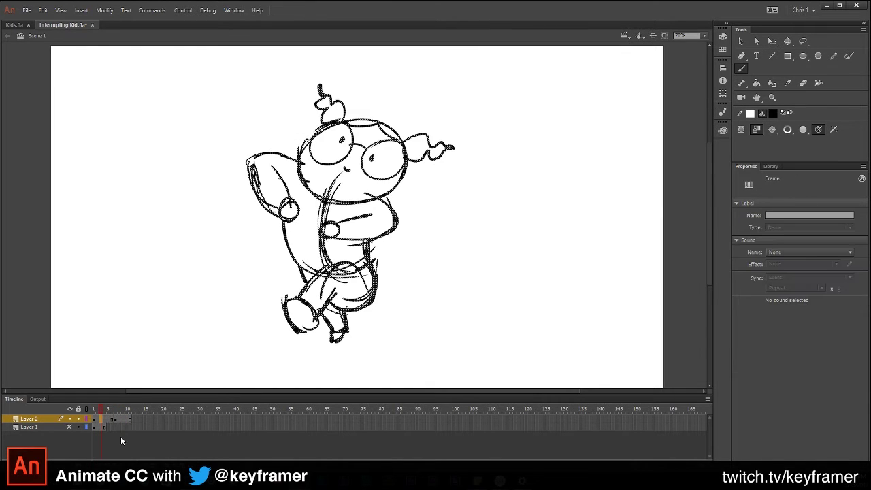
{"action": "left_click", "coordinate": [134, 420]}
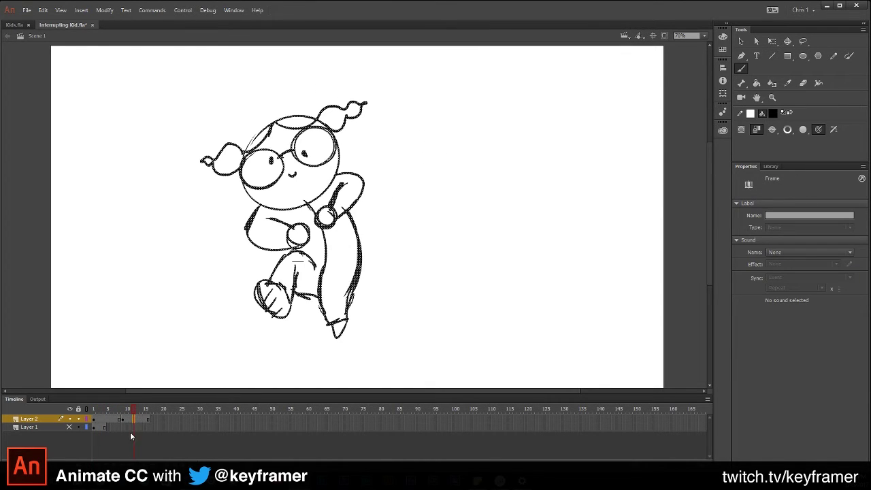
{"action": "key", "text": "Return"}
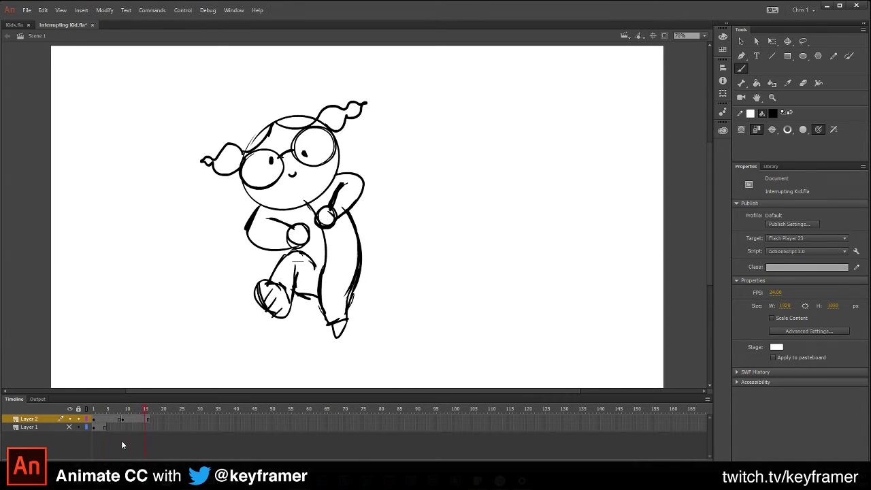
{"action": "key", "text": "Return"}
- Make frame 2 of Layer 2 a blank keyframe and turn on onion skinning to trace the first pose with the Brush tool
{"action": "left_click", "coordinate": [95, 419]}
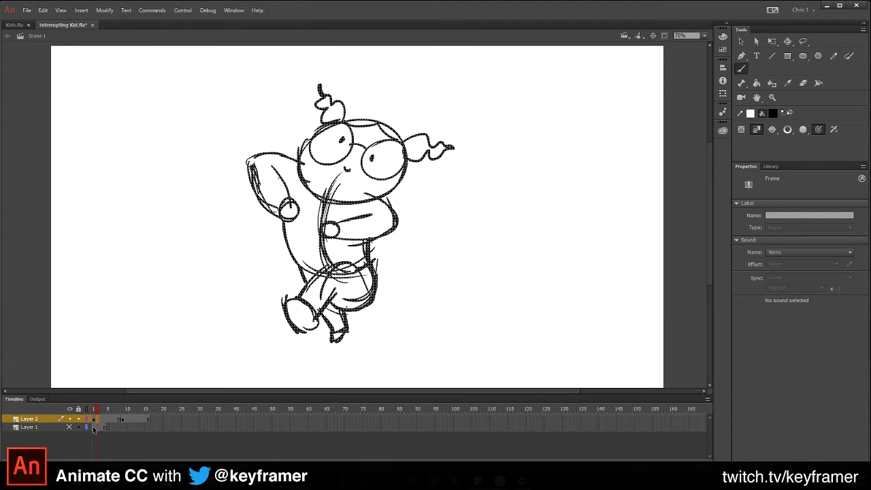
{"action": "key", "text": "Delete"}
{"action": "left_click", "coordinate": [167, 465]}
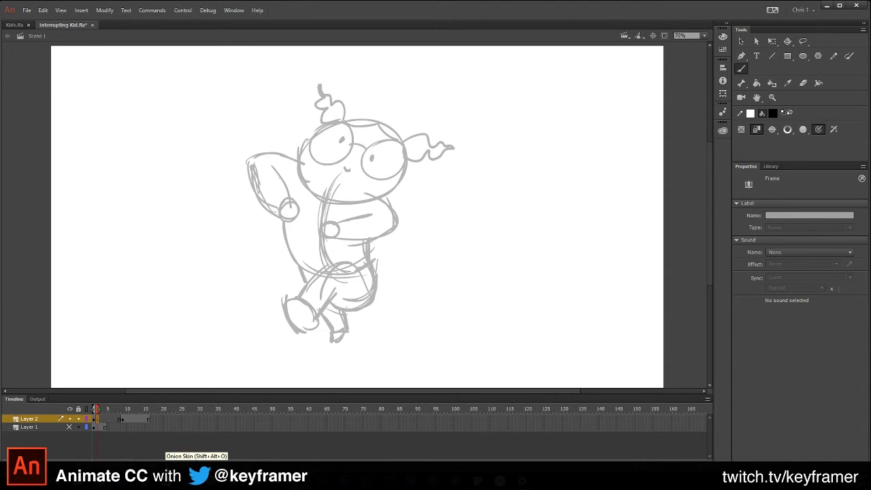
{"action": "key", "text": "b"}
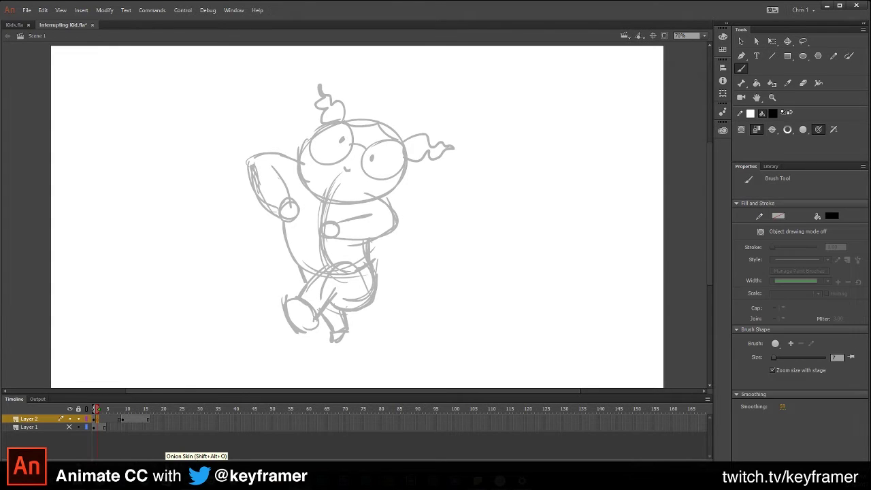
{"action": "left_click", "coordinate": [97, 419]}
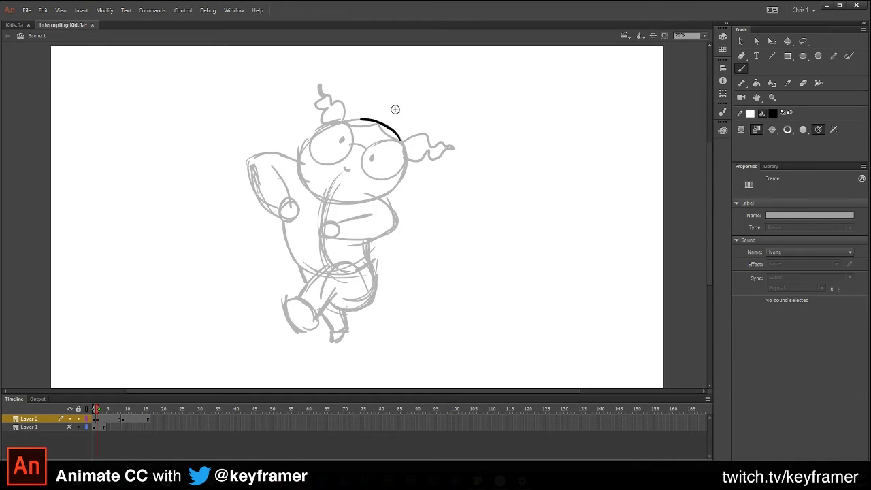
- Set the brush size to 10 and trace a clean head outline with round glasses and pupils over the onion-skinned first pose
{"action": "left_click_drag", "start_coordinate": [392, 130], "coordinate": [360, 118]}
{"action": "key", "text": "ctrl+z"}
{"action": "key", "text": "]"}
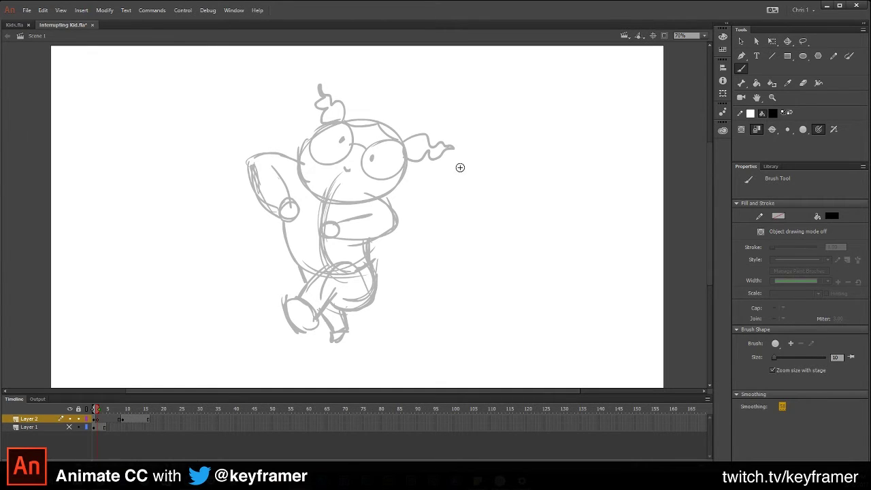
{"action": "mouse_move", "coordinate": [399, 138]}
{"action": "left_mouse_down"}
{"action": "mouse_move", "coordinate": [366, 118]}
{"action": "mouse_move", "coordinate": [328, 120]}
{"action": "mouse_move", "coordinate": [303, 142]}
{"action": "mouse_move", "coordinate": [300, 179]}
{"action": "mouse_move", "coordinate": [321, 203]}
{"action": "mouse_move", "coordinate": [369, 202]}
{"action": "mouse_move", "coordinate": [403, 153]}
{"action": "left_mouse_up"}
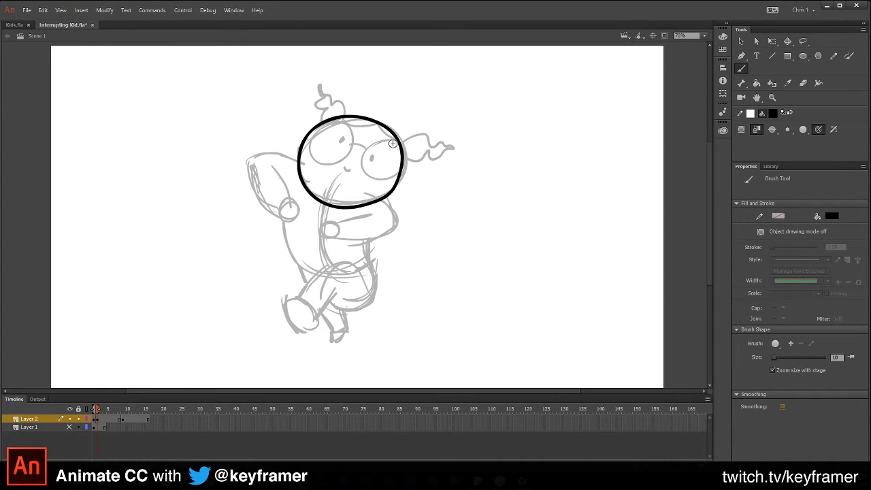
{"action": "mouse_move", "coordinate": [401, 148]}
{"action": "left_mouse_down"}
{"action": "mouse_move", "coordinate": [364, 155]}
{"action": "mouse_move", "coordinate": [397, 174]}
{"action": "left_mouse_up"}
{"action": "mouse_move", "coordinate": [339, 122]}
{"action": "left_mouse_down"}
{"action": "mouse_move", "coordinate": [313, 146]}
{"action": "mouse_move", "coordinate": [343, 159]}
{"action": "mouse_move", "coordinate": [346, 128]}
{"action": "mouse_move", "coordinate": [361, 145]}
{"action": "left_mouse_up"}
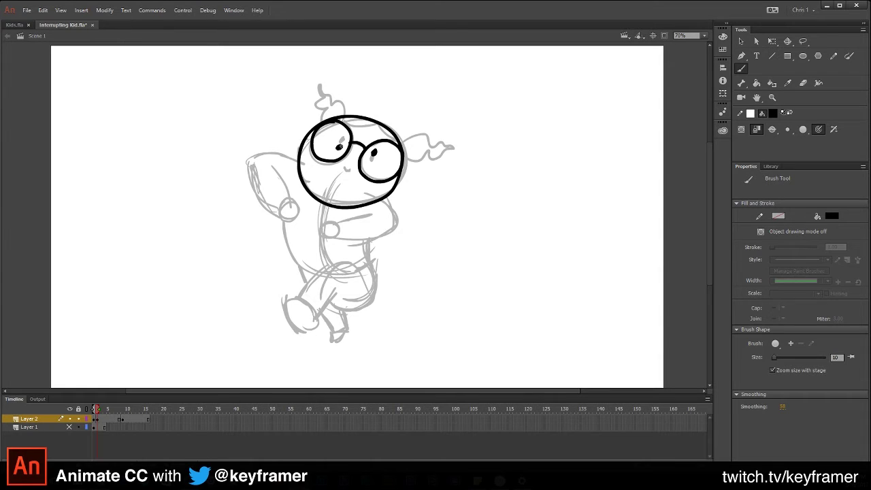
- Trace the small smile, the hairline and both wavy pigtails with clean brush lines on frame 2
{"action": "left_click_drag", "start_coordinate": [343, 164], "coordinate": [357, 162]}
{"action": "mouse_move", "coordinate": [379, 125]}
{"action": "left_mouse_down"}
{"action": "mouse_move", "coordinate": [389, 140]}
{"action": "mouse_move", "coordinate": [341, 123]}
{"action": "left_mouse_up"}
{"action": "left_click_drag", "start_coordinate": [401, 141], "coordinate": [426, 139]}
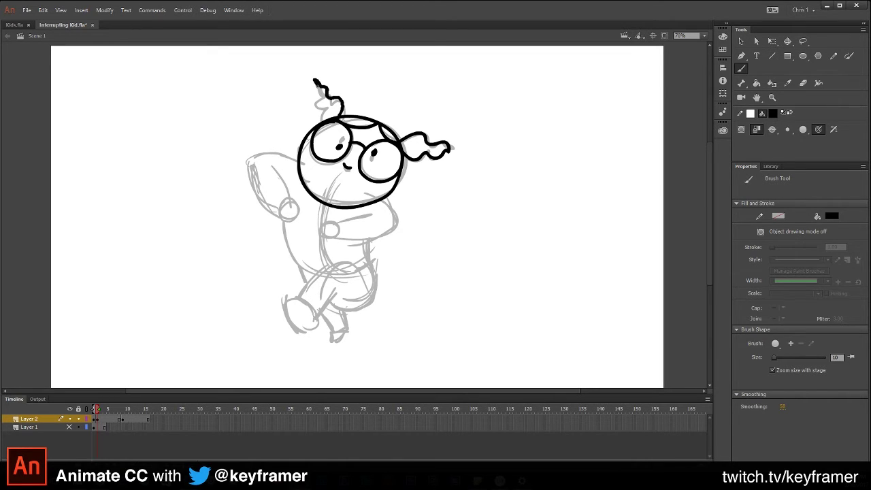
{"action": "left_click_drag", "start_coordinate": [319, 102], "coordinate": [333, 117]}
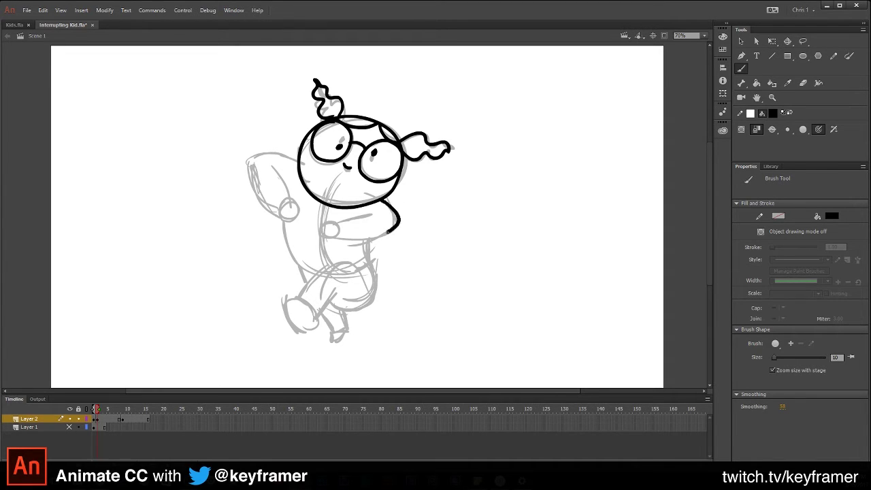
- Trace both bent arms with their round hands and the two sides of the torso in clean lines
{"action": "mouse_move", "coordinate": [388, 232]}
{"action": "left_mouse_down"}
{"action": "mouse_move", "coordinate": [350, 238]}
{"action": "mouse_move", "coordinate": [337, 223]}
{"action": "mouse_move", "coordinate": [326, 231]}
{"action": "mouse_move", "coordinate": [339, 240]}
{"action": "mouse_move", "coordinate": [364, 215]}
{"action": "mouse_move", "coordinate": [345, 216]}
{"action": "left_mouse_up"}
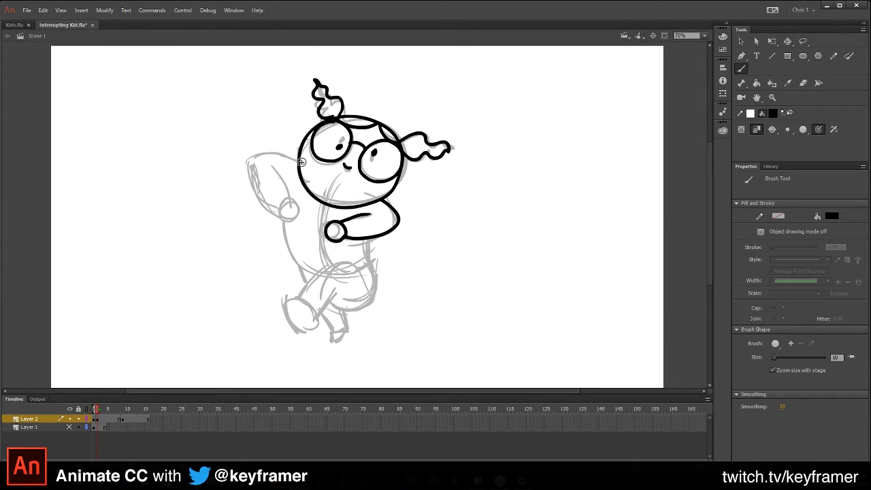
{"action": "mouse_move", "coordinate": [297, 161]}
{"action": "left_mouse_down"}
{"action": "mouse_move", "coordinate": [260, 151]}
{"action": "mouse_move", "coordinate": [250, 162]}
{"action": "mouse_move", "coordinate": [278, 213]}
{"action": "left_mouse_up"}
{"action": "key", "text": "ctrl+z"}
{"action": "mouse_move", "coordinate": [282, 173]}
{"action": "left_mouse_down"}
{"action": "mouse_move", "coordinate": [293, 200]}
{"action": "mouse_move", "coordinate": [284, 222]}
{"action": "mouse_move", "coordinate": [299, 205]}
{"action": "mouse_move", "coordinate": [291, 203]}
{"action": "left_mouse_up"}
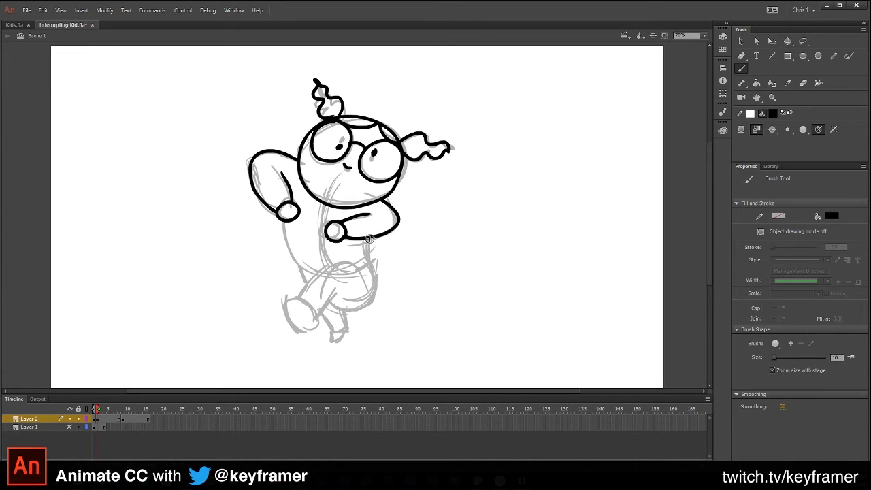
{"action": "mouse_move", "coordinate": [369, 241]}
{"action": "left_mouse_down"}
{"action": "mouse_move", "coordinate": [373, 261]}
{"action": "mouse_move", "coordinate": [354, 271]}
{"action": "mouse_move", "coordinate": [336, 262]}
{"action": "mouse_move", "coordinate": [310, 281]}
{"action": "mouse_move", "coordinate": [302, 300]}
{"action": "mouse_move", "coordinate": [332, 291]}
{"action": "mouse_move", "coordinate": [317, 316]}
{"action": "mouse_move", "coordinate": [297, 299]}
{"action": "mouse_move", "coordinate": [287, 305]}
{"action": "mouse_move", "coordinate": [291, 327]}
{"action": "mouse_move", "coordinate": [313, 325]}
{"action": "mouse_move", "coordinate": [355, 291]}
{"action": "mouse_move", "coordinate": [332, 302]}
{"action": "mouse_move", "coordinate": [352, 269]}
{"action": "left_mouse_up"}
{"action": "left_click_drag", "start_coordinate": [286, 221], "coordinate": [310, 281]}
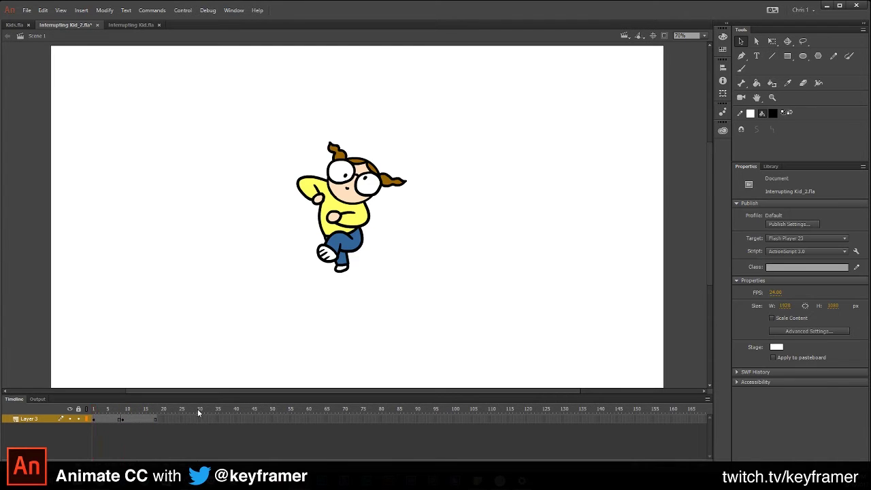
- In Interrupting Kid_2.fla, play the colored two-pose animation and compare the poses around frames 7 and 9
{"action": "key", "text": "Return"}
{"action": "key", "text": "Return"}
{"action": "left_click", "coordinate": [119, 419]}
{"action": "mouse_move", "coordinate": [122, 410]}
{"action": "left_mouse_down"}
{"action": "mouse_move", "coordinate": [107, 413]}
{"action": "mouse_move", "coordinate": [121, 410]}
{"action": "left_mouse_up"}
{"action": "left_click", "coordinate": [116, 420]}
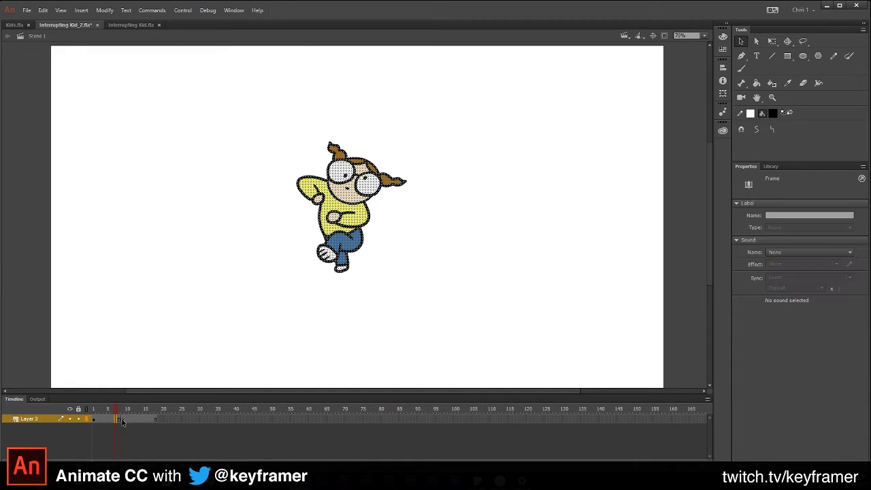
{"action": "left_click", "coordinate": [117, 407]}
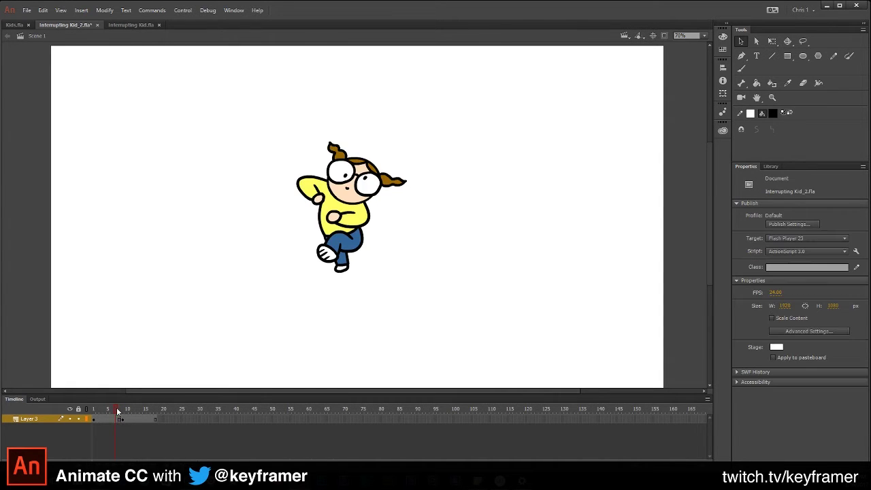
{"action": "left_click", "coordinate": [123, 408]}
{"action": "left_click", "coordinate": [123, 420]}
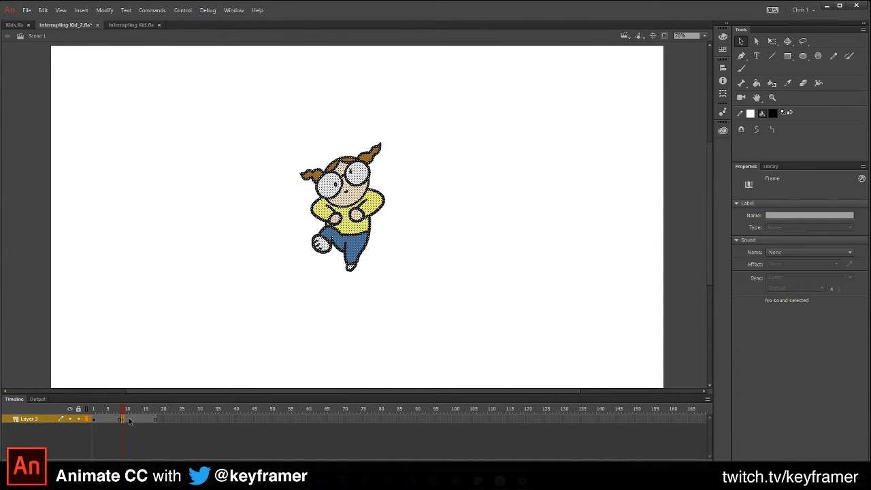
- Make frame 7 of Layer 3 a blank keyframe and turn on onion skinning, extending its range to frame 9 to include both poses
{"action": "left_click", "coordinate": [114, 421]}
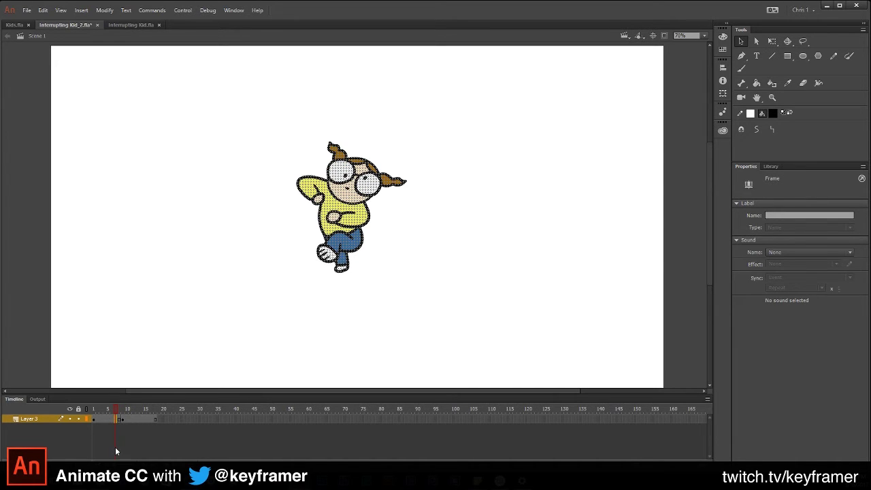
{"action": "key", "text": "Delete"}
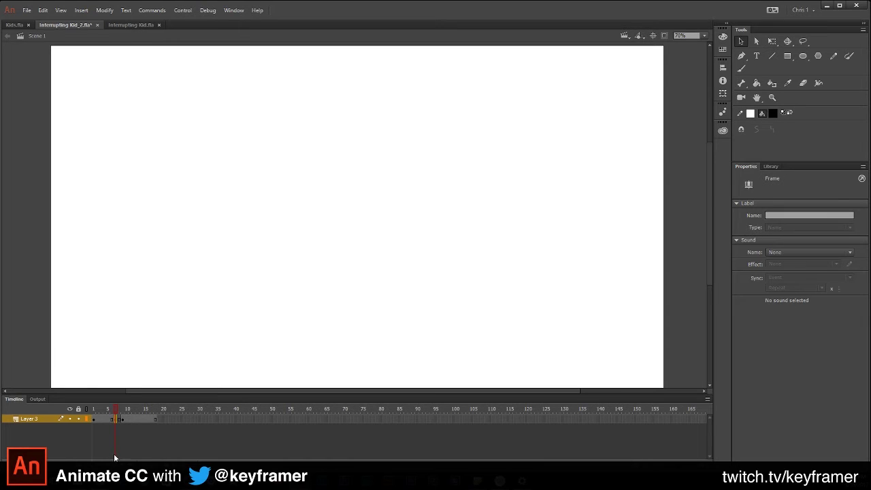
{"action": "key", "text": "alt+shift+o"}
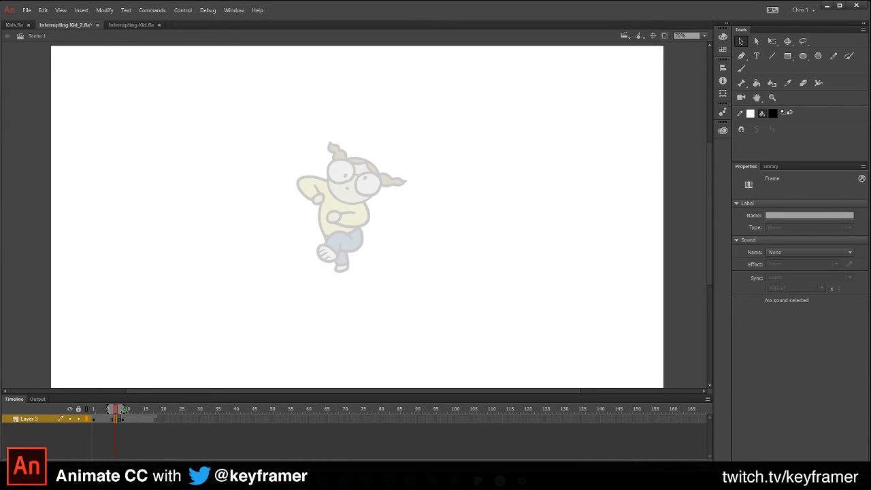
{"action": "left_click_drag", "start_coordinate": [124, 410], "coordinate": [125, 411]}
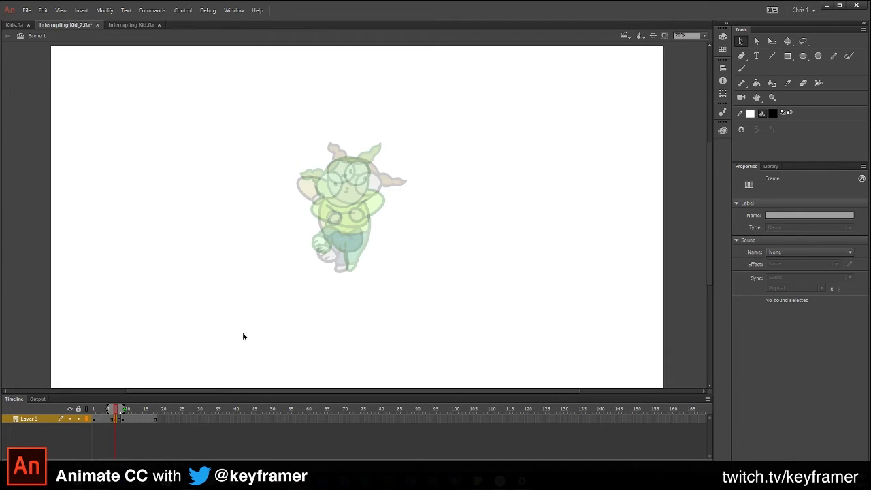
- Magnify the overlapping poses, start the onion skin range at frame 6, and select frame 6 to view the first pose
{"action": "key", "text": "z"}
{"action": "left_click", "coordinate": [362, 193]}
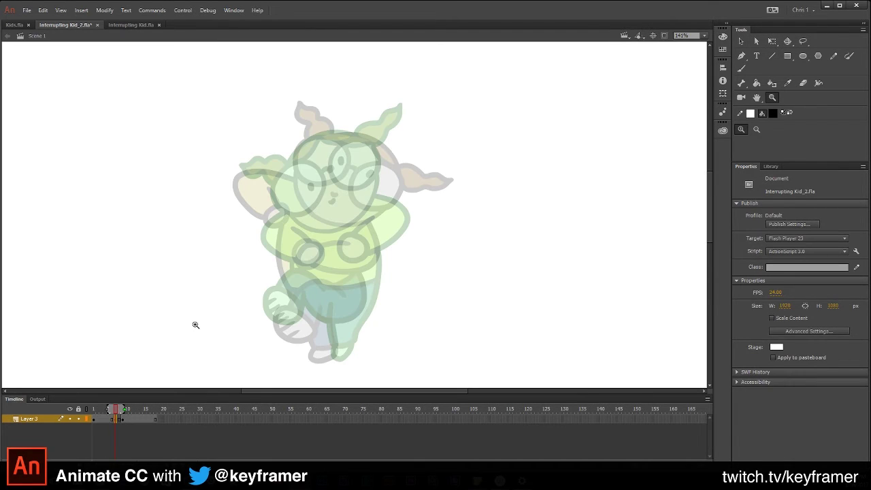
{"action": "left_click", "coordinate": [109, 409]}
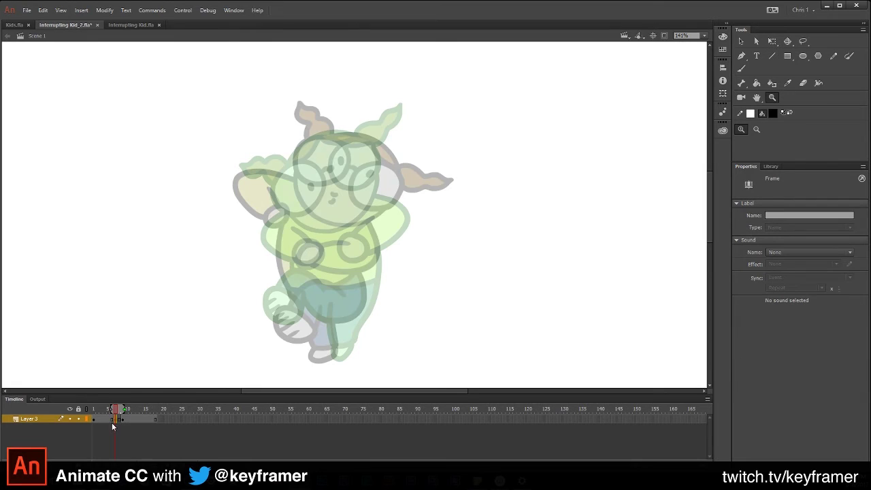
{"action": "left_click", "coordinate": [112, 421]}
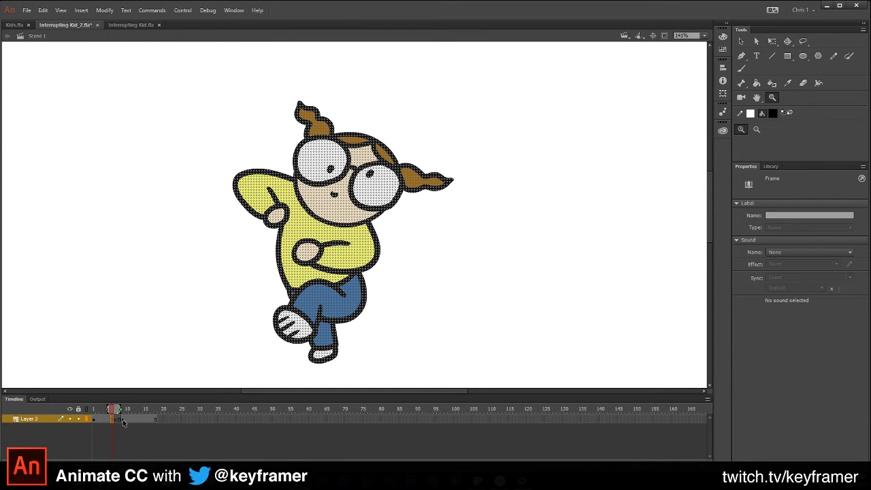
- Check the second pose on frame 9, and ready the Brush tool on frame 7 of Layer 3 for the in-between
{"action": "left_click", "coordinate": [122, 420]}
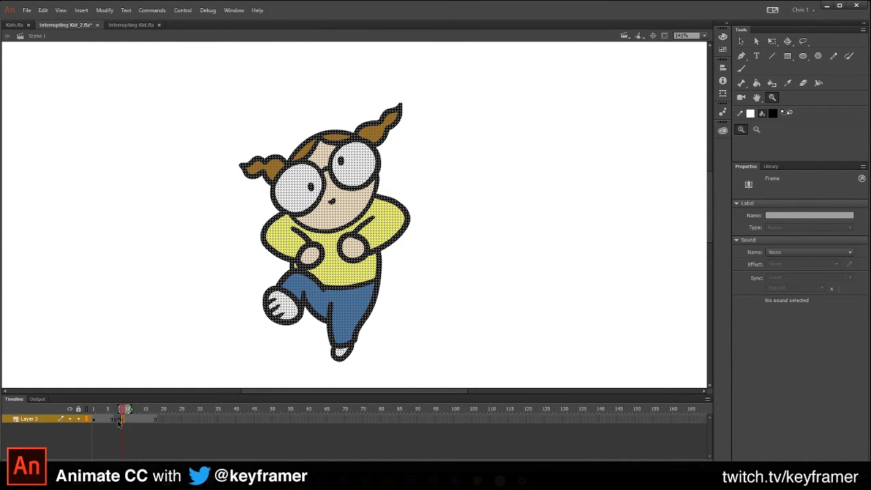
{"action": "left_click", "coordinate": [115, 420]}
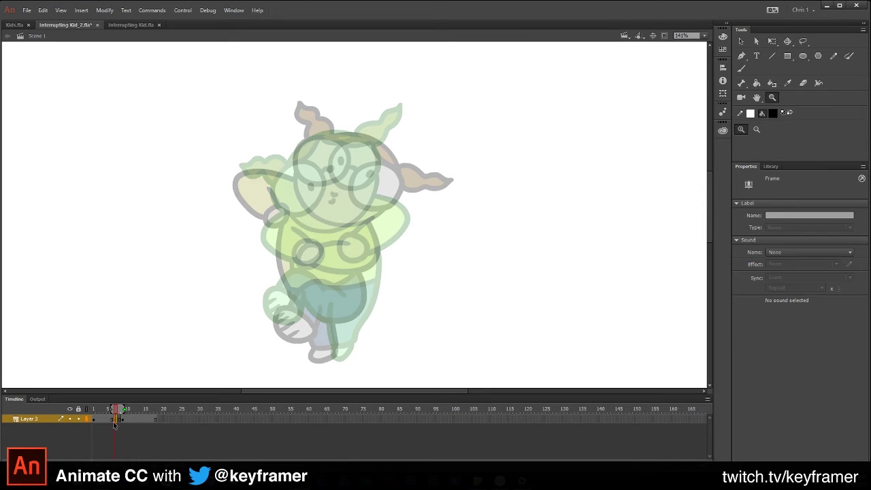
{"action": "key", "text": "b"}
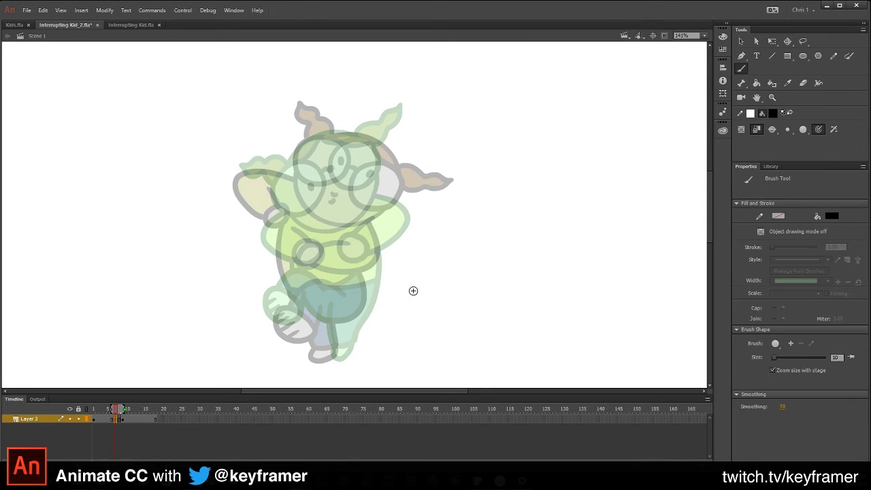
- Try a curved brush stroke across the arm on frame 7, undo it, and flip between the neighboring poses with onion skinning
{"action": "left_click_drag", "start_coordinate": [422, 201], "coordinate": [374, 237]}
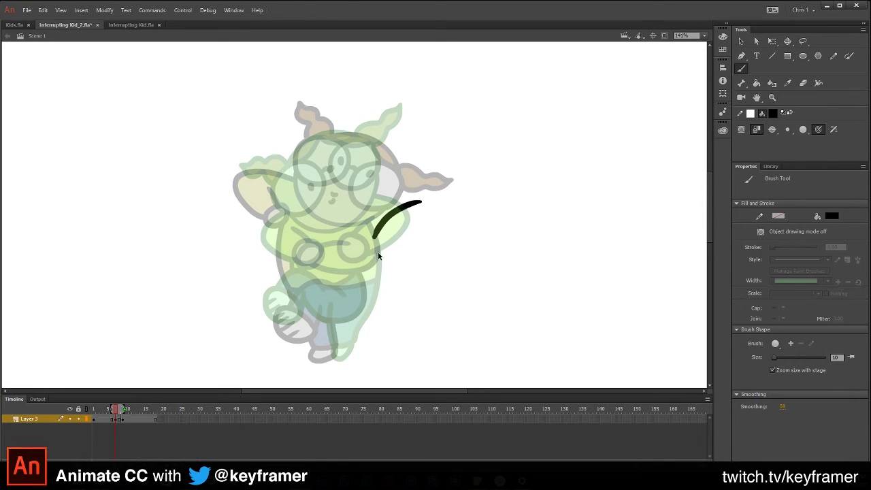
{"action": "key", "text": "ctrl+z"}
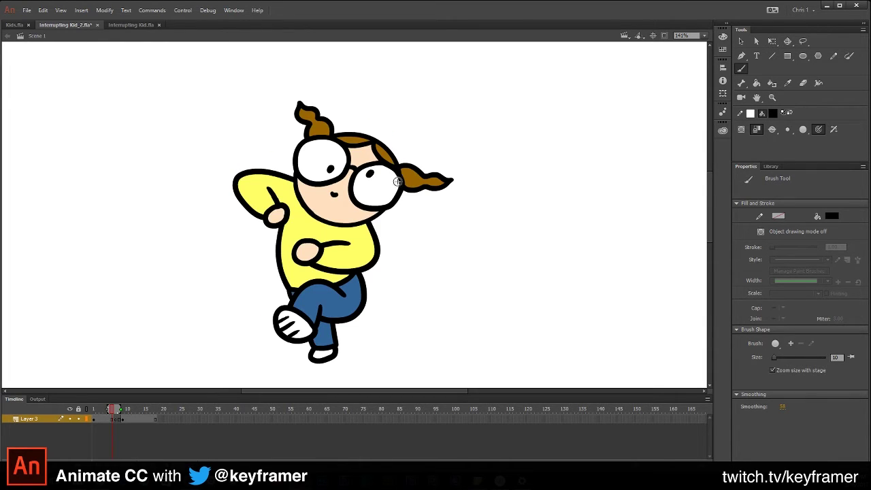
{"action": "key", "text": "."}
{"action": "key", "text": "."}
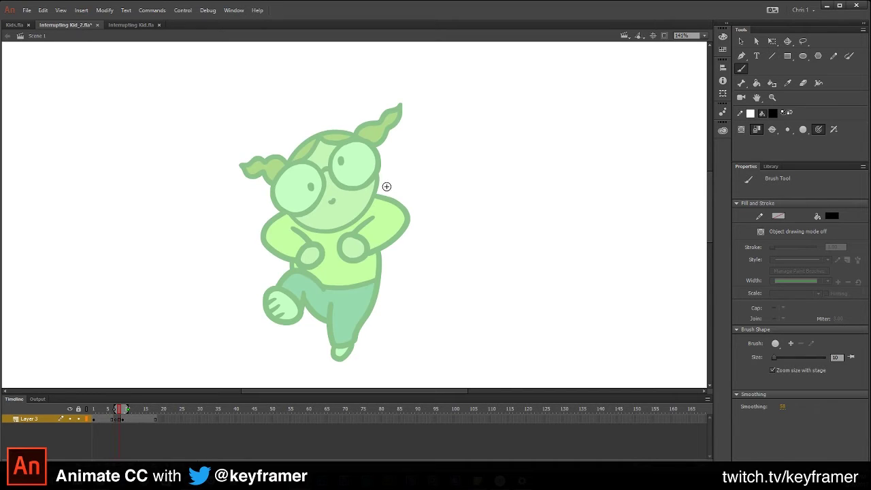
{"action": "key", "text": "."}
{"action": "key", "text": "comma"}
{"action": "key", "text": "alt+shift+o"}
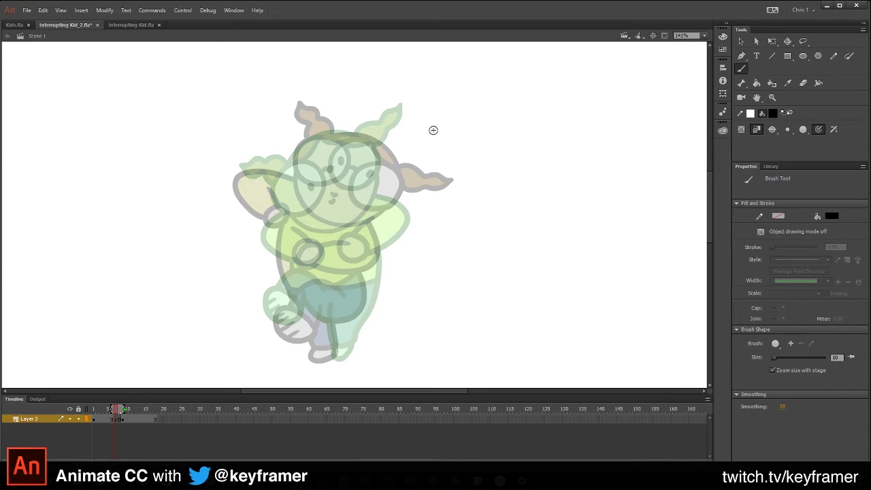
- On frame 7, outline the right-hand eye stretched across both poses with a curved pupil streak, and check it against the neighboring frames
{"action": "left_click", "coordinate": [401, 179]}
{"action": "mouse_move", "coordinate": [395, 168]}
{"action": "left_mouse_down"}
{"action": "mouse_move", "coordinate": [382, 155]}
{"action": "mouse_move", "coordinate": [331, 170]}
{"action": "mouse_move", "coordinate": [360, 204]}
{"action": "mouse_move", "coordinate": [383, 206]}
{"action": "mouse_move", "coordinate": [401, 189]}
{"action": "mouse_move", "coordinate": [400, 173]}
{"action": "left_mouse_up"}
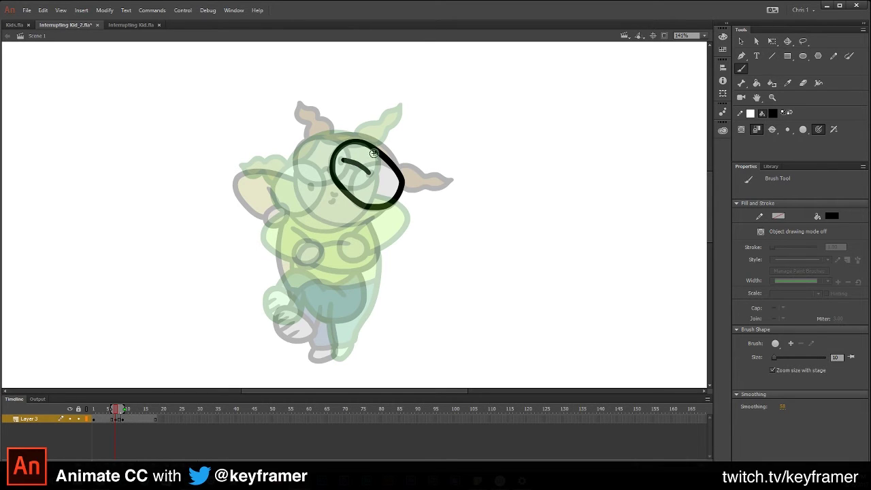
{"action": "key", "text": "comma"}
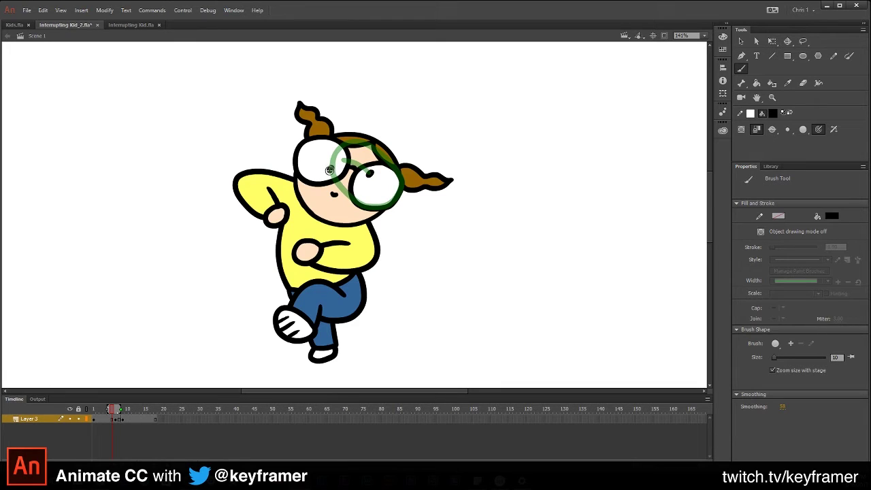
{"action": "key", "text": "period"}
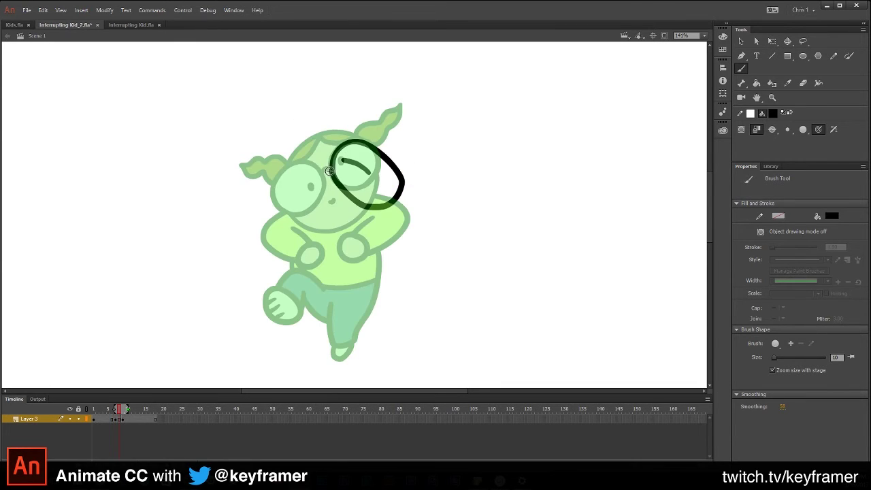
{"action": "key", "text": "period"}
{"action": "key", "text": "period"}
{"action": "key", "text": "comma"}
{"action": "key", "text": "comma"}
{"action": "key", "text": "comma"}
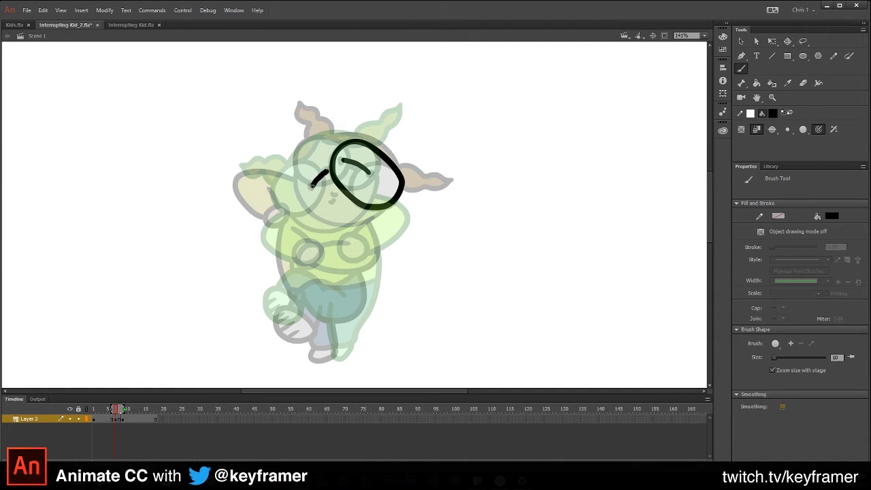
- Draw the other stretched eye with its pupil streak, and complete the head with a chin curve and a crown curve
{"action": "key", "text": "ctrl+z"}
{"action": "mouse_move", "coordinate": [339, 142]}
{"action": "left_mouse_down"}
{"action": "mouse_move", "coordinate": [303, 145]}
{"action": "mouse_move", "coordinate": [283, 166]}
{"action": "mouse_move", "coordinate": [277, 193]}
{"action": "mouse_move", "coordinate": [290, 217]}
{"action": "mouse_move", "coordinate": [315, 206]}
{"action": "mouse_move", "coordinate": [332, 171]}
{"action": "left_mouse_up"}
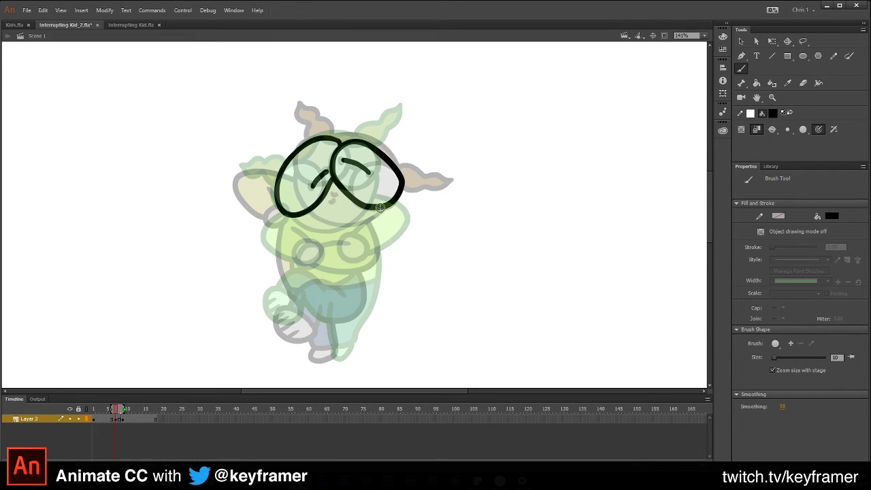
{"action": "mouse_move", "coordinate": [382, 205]}
{"action": "left_mouse_down"}
{"action": "mouse_move", "coordinate": [334, 228]}
{"action": "mouse_move", "coordinate": [293, 212]}
{"action": "left_mouse_up"}
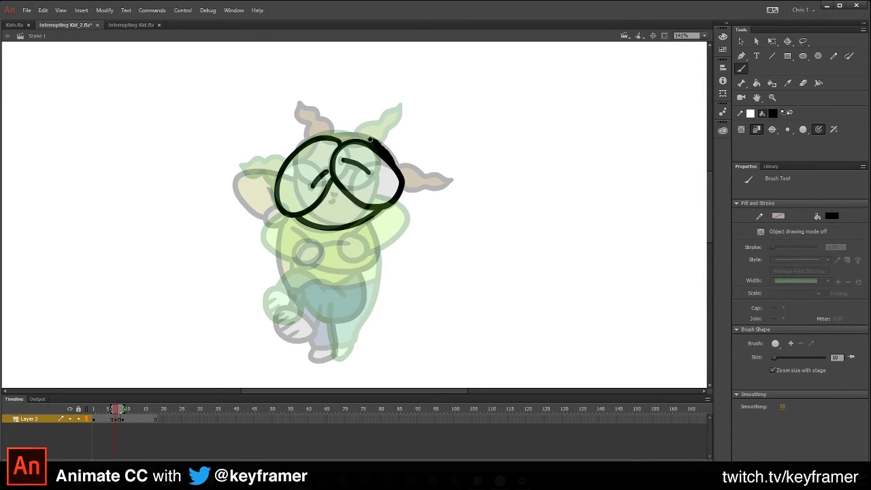
{"action": "mouse_move", "coordinate": [369, 139]}
{"action": "left_mouse_down"}
{"action": "mouse_move", "coordinate": [333, 130]}
{"action": "mouse_move", "coordinate": [291, 155]}
{"action": "left_mouse_up"}
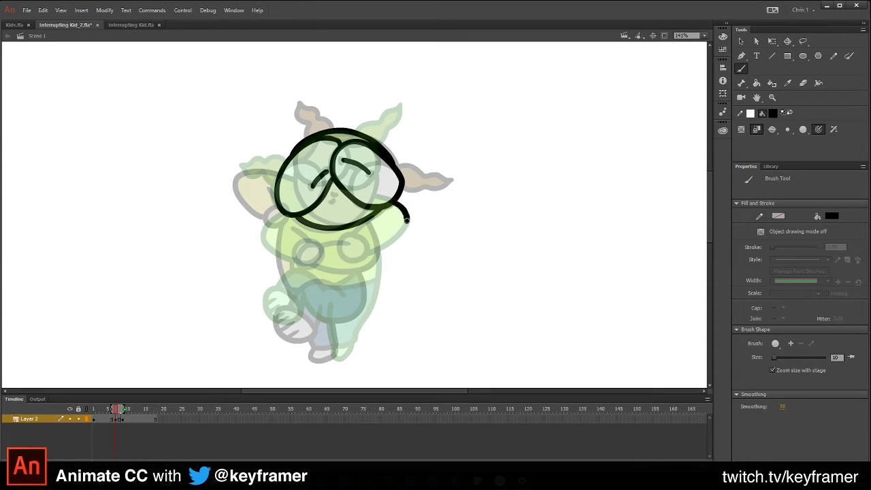
- Draw the bent right-hand arm below the head with its hand smeared into an elongated rounded shape
{"action": "mouse_move", "coordinate": [401, 240]}
{"action": "left_mouse_down"}
{"action": "mouse_move", "coordinate": [382, 257]}
{"action": "mouse_move", "coordinate": [330, 270]}
{"action": "mouse_move", "coordinate": [312, 262]}
{"action": "left_mouse_up"}
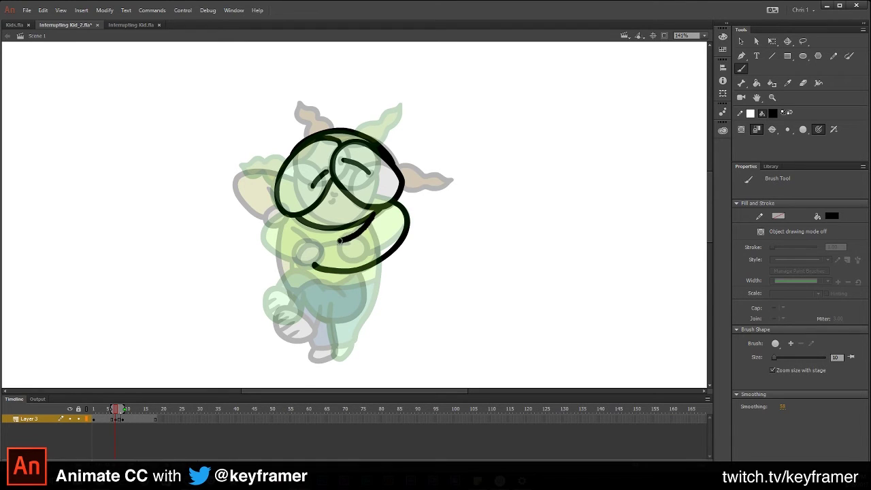
{"action": "mouse_move", "coordinate": [327, 241]}
{"action": "left_mouse_down"}
{"action": "mouse_move", "coordinate": [360, 260]}
{"action": "mouse_move", "coordinate": [333, 263]}
{"action": "left_mouse_up"}
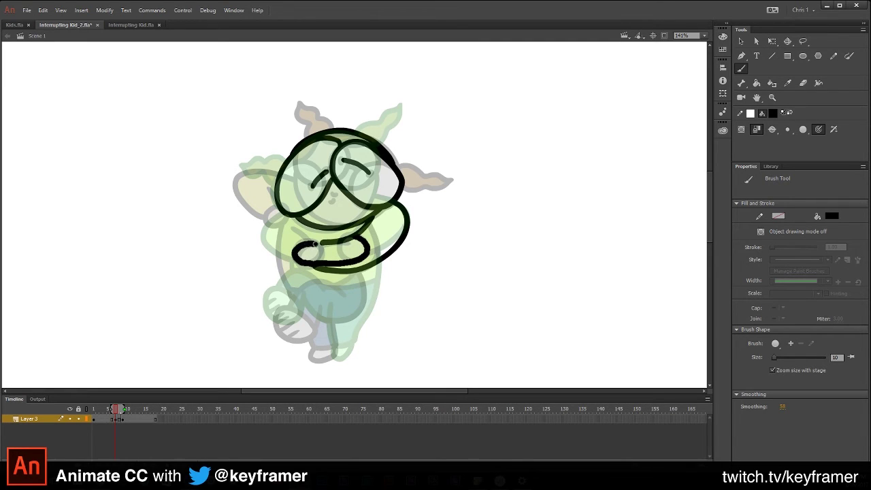
{"action": "left_click_drag", "start_coordinate": [367, 246], "coordinate": [370, 245]}
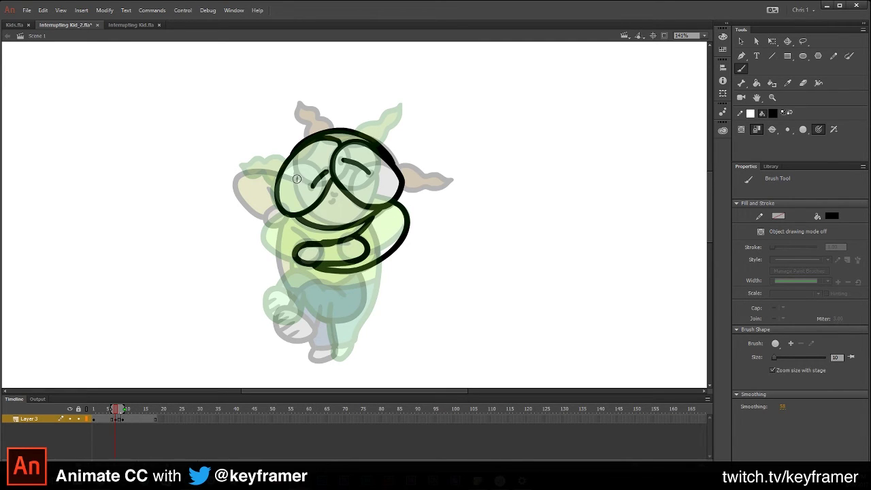
- Outline the left-hand arm stretched over both poses with its inner smear curve, and check the lines with onion skinning toggled off and on
{"action": "mouse_move", "coordinate": [279, 176]}
{"action": "left_mouse_down"}
{"action": "mouse_move", "coordinate": [241, 179]}
{"action": "mouse_move", "coordinate": [242, 203]}
{"action": "mouse_move", "coordinate": [294, 258]}
{"action": "left_mouse_up"}
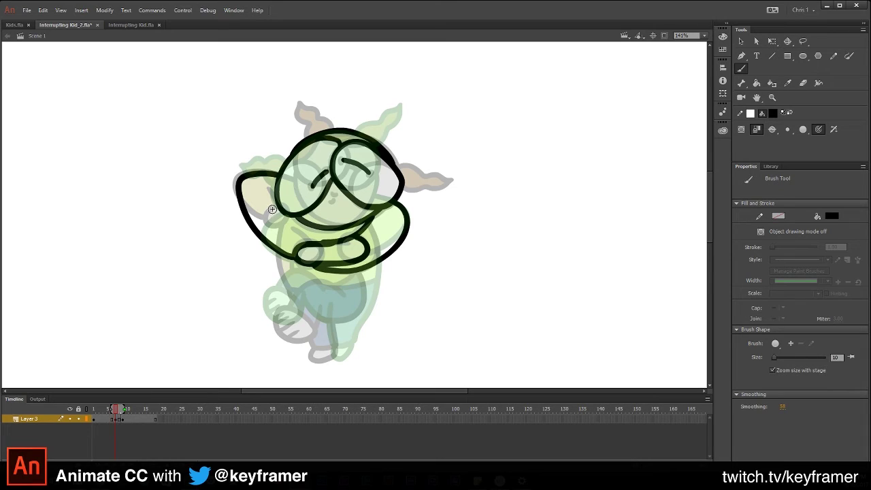
{"action": "mouse_move", "coordinate": [265, 224]}
{"action": "left_mouse_down"}
{"action": "mouse_move", "coordinate": [295, 253]}
{"action": "mouse_move", "coordinate": [301, 222]}
{"action": "mouse_move", "coordinate": [318, 244]}
{"action": "left_mouse_up"}
{"action": "left_click", "coordinate": [163, 450]}
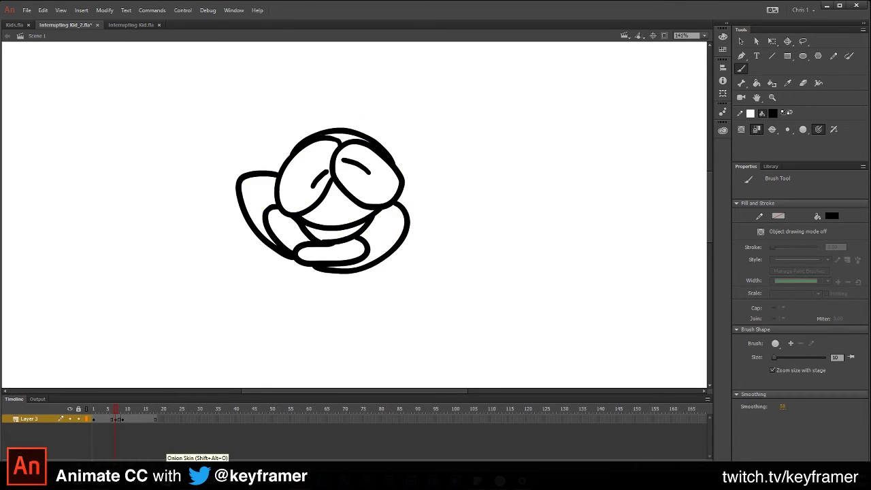
{"action": "left_click", "coordinate": [164, 451]}
{"action": "left_click", "coordinate": [163, 450]}
{"action": "left_click", "coordinate": [164, 451]}
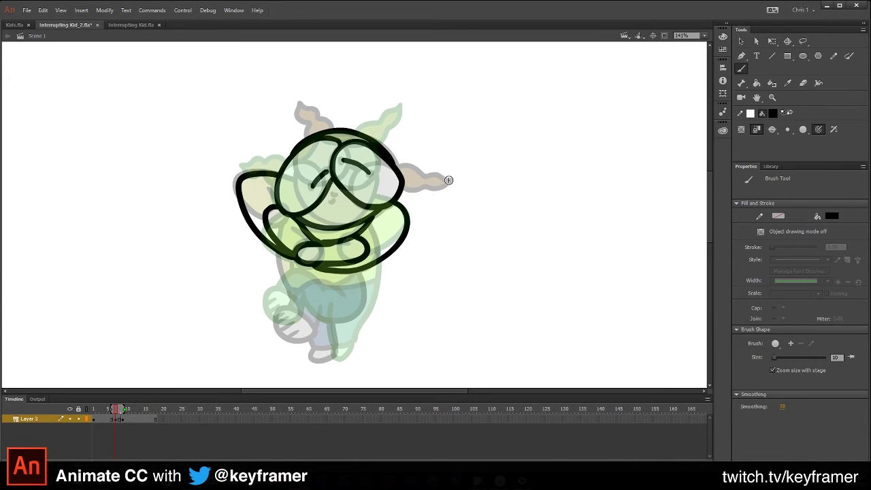
- Draw both pigtails as wide smears joining their tip positions in the two poses, with wavy edges meeting the head
{"action": "mouse_move", "coordinate": [447, 180]}
{"action": "left_mouse_down"}
{"action": "mouse_move", "coordinate": [437, 144]}
{"action": "mouse_move", "coordinate": [404, 111]}
{"action": "left_mouse_up"}
{"action": "left_click_drag", "start_coordinate": [359, 130], "coordinate": [358, 130]}
{"action": "mouse_move", "coordinate": [444, 183]}
{"action": "left_mouse_down"}
{"action": "mouse_move", "coordinate": [418, 186]}
{"action": "mouse_move", "coordinate": [409, 167]}
{"action": "left_mouse_up"}
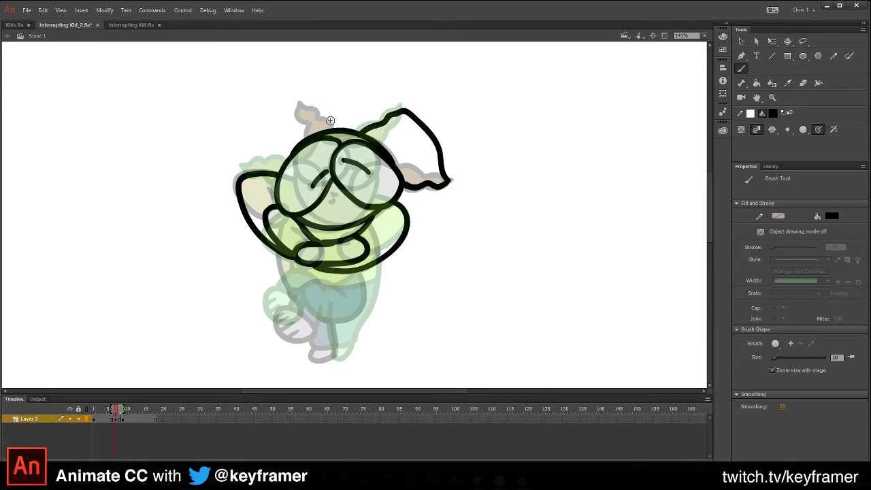
{"action": "mouse_move", "coordinate": [301, 105]}
{"action": "left_mouse_down"}
{"action": "mouse_move", "coordinate": [254, 142]}
{"action": "mouse_move", "coordinate": [249, 172]}
{"action": "left_mouse_up"}
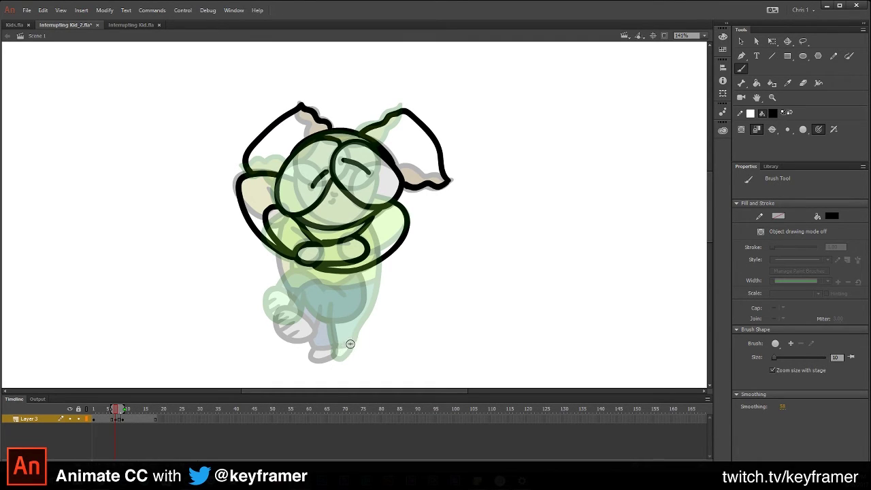
- Try and undo a foot smear stroke, and flip through frames 5 to 9 to compare the foot positions of the two poses
{"action": "left_click_drag", "start_coordinate": [349, 344], "coordinate": [302, 314]}
{"action": "key", "text": "ctrl+z"}
{"action": "key", "text": "comma"}
{"action": "key", "text": "comma"}
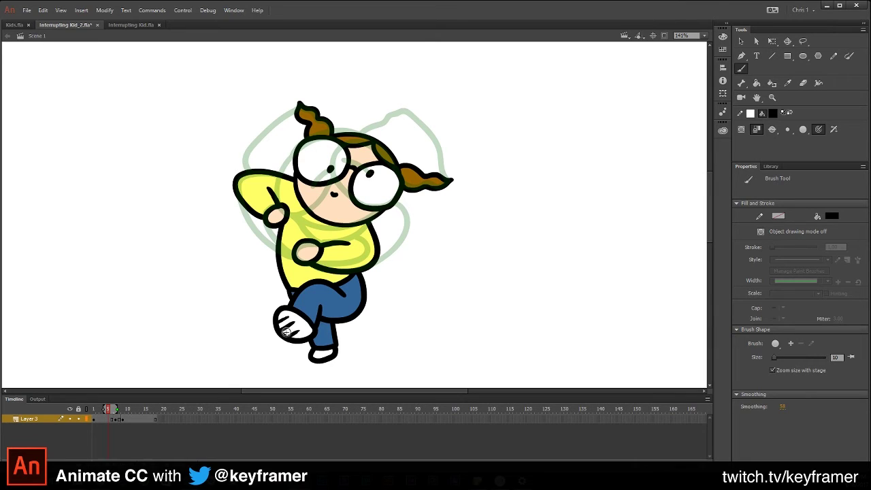
{"action": "key", "text": "."}
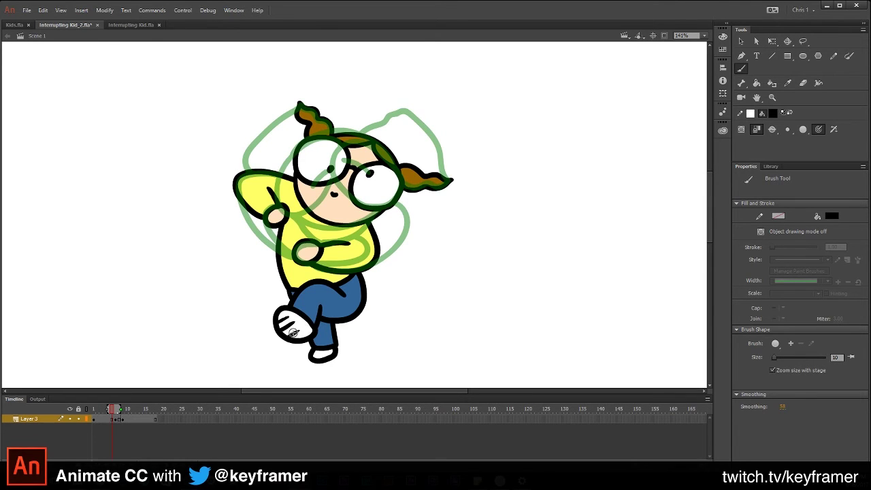
{"action": "key", "text": "."}
{"action": "key", "text": "period"}
{"action": "key", "text": "period"}
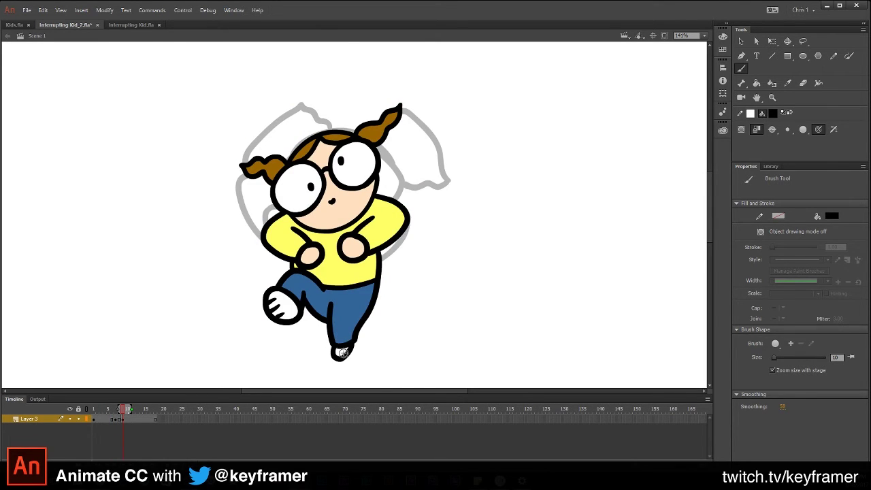
{"action": "key", "text": "comma"}
{"action": "key", "text": "comma"}
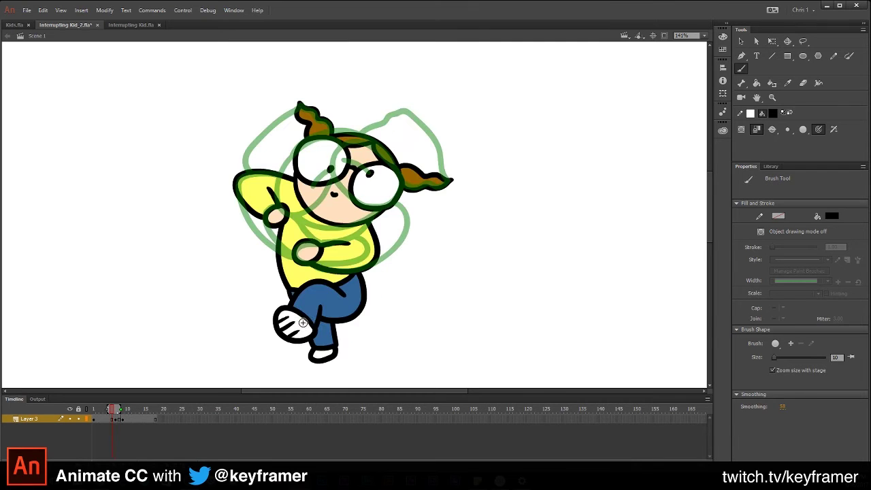
{"action": "key", "text": "comma"}
{"action": "key", "text": "period"}
{"action": "key", "text": "period"}
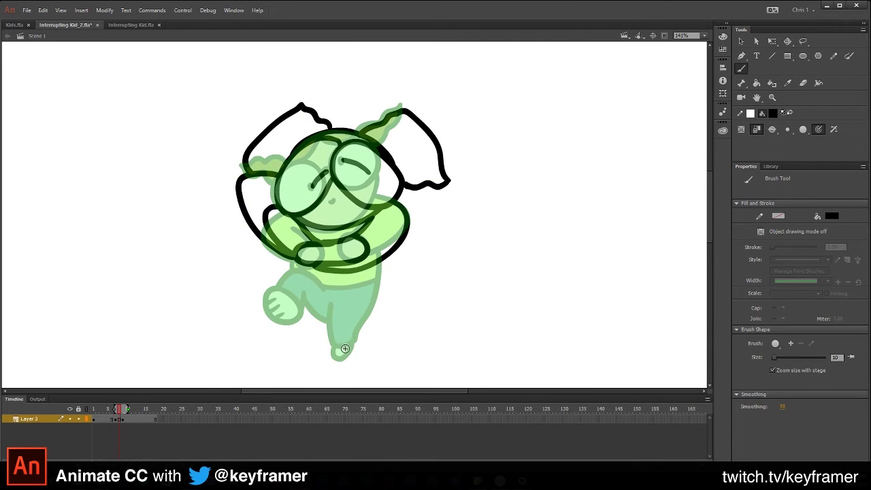
{"action": "key", "text": "comma"}
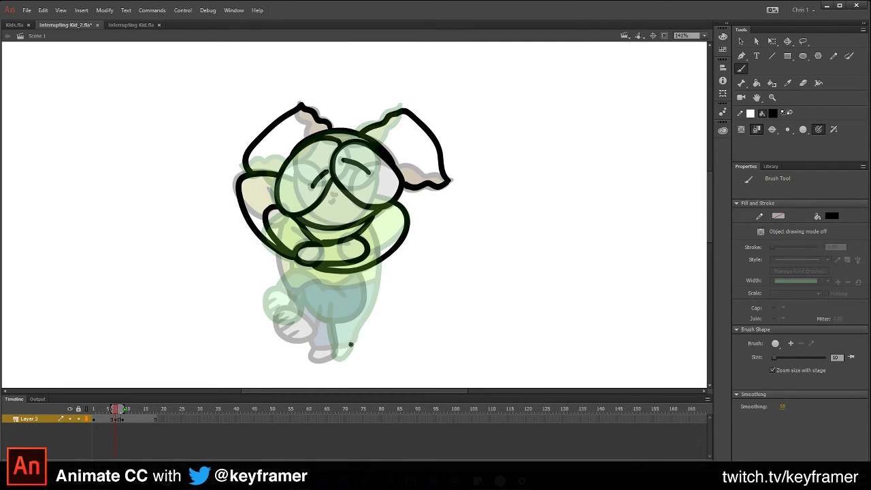
- Draw the long curved foot smear and the smaller shoe smear behind it, and check them against the adjacent poses
{"action": "mouse_move", "coordinate": [351, 344]}
{"action": "left_mouse_down"}
{"action": "mouse_move", "coordinate": [294, 309]}
{"action": "mouse_move", "coordinate": [276, 314]}
{"action": "mouse_move", "coordinate": [281, 333]}
{"action": "mouse_move", "coordinate": [303, 352]}
{"action": "mouse_move", "coordinate": [351, 348]}
{"action": "left_mouse_up"}
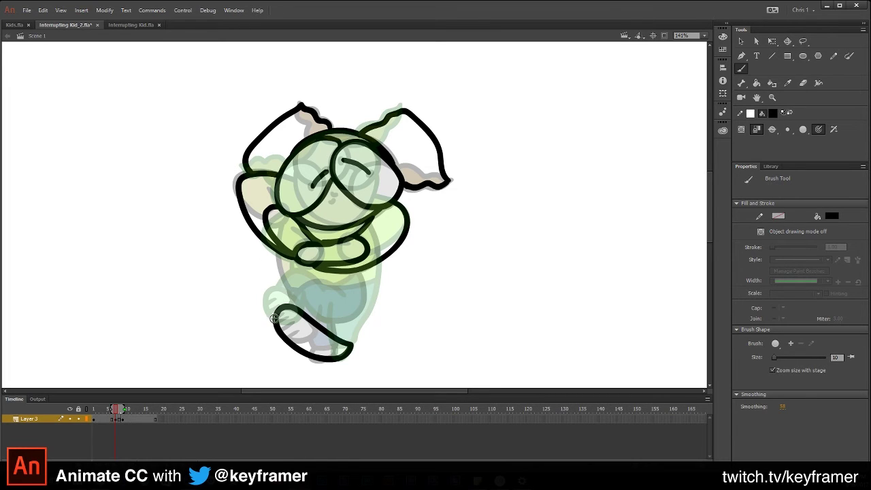
{"action": "mouse_move", "coordinate": [275, 318]}
{"action": "left_mouse_down"}
{"action": "mouse_move", "coordinate": [267, 300]}
{"action": "mouse_move", "coordinate": [302, 308]}
{"action": "mouse_move", "coordinate": [314, 323]}
{"action": "left_mouse_up"}
{"action": "key", "text": "."}
{"action": "key", "text": "."}
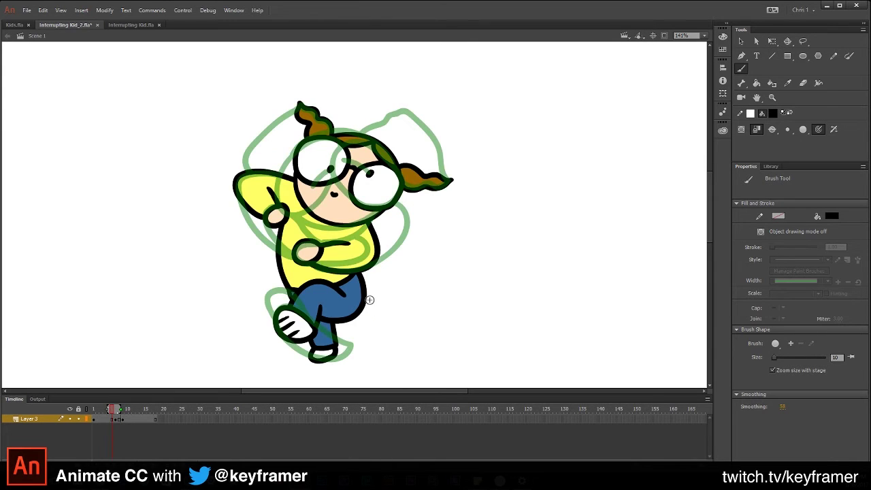
{"action": "key", "text": "period"}
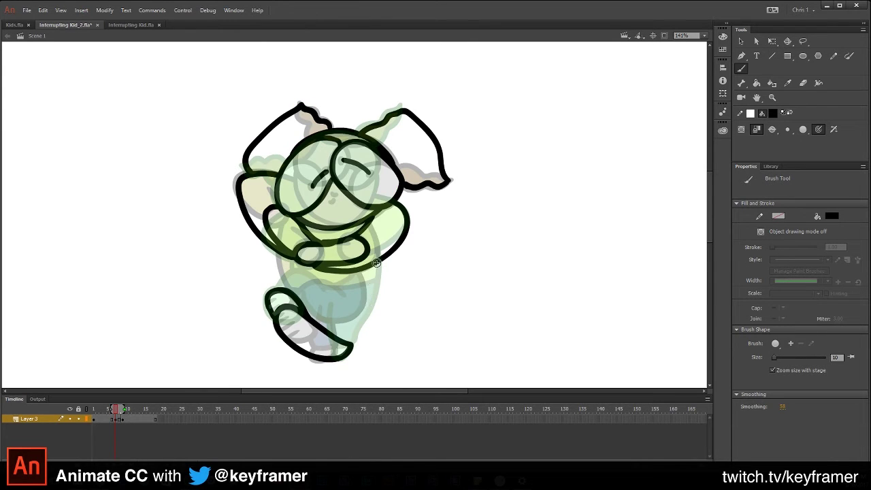
- Outline the stretched legs from the torso to the feet, and add the shirt hem and the side of the torso
{"action": "left_click_drag", "start_coordinate": [377, 262], "coordinate": [353, 343]}
{"action": "mouse_move", "coordinate": [355, 272]}
{"action": "left_mouse_down"}
{"action": "mouse_move", "coordinate": [285, 278]}
{"action": "mouse_move", "coordinate": [277, 289]}
{"action": "left_mouse_up"}
{"action": "key", "text": "ctrl+z"}
{"action": "left_click_drag", "start_coordinate": [279, 249], "coordinate": [285, 273]}
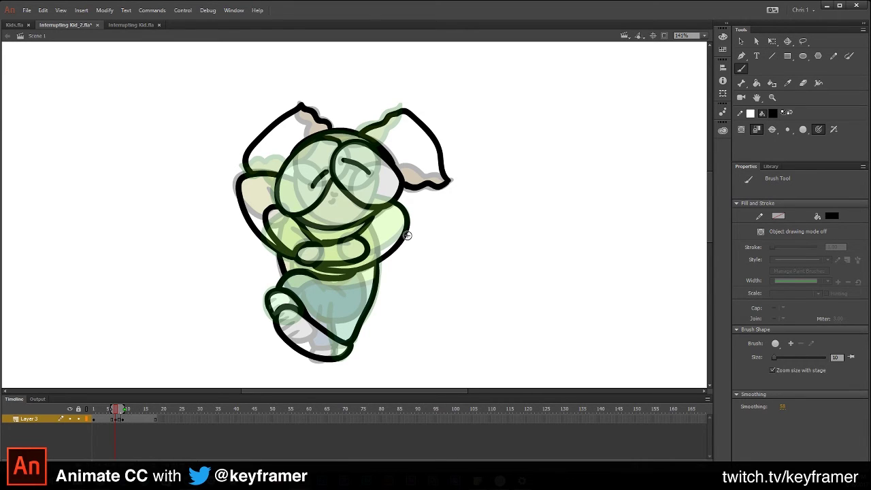
- Turn off onion skinning and fill the face and both hand smears on frame 7 with the skin color sampled from the previous pose
{"action": "left_click", "coordinate": [177, 466]}
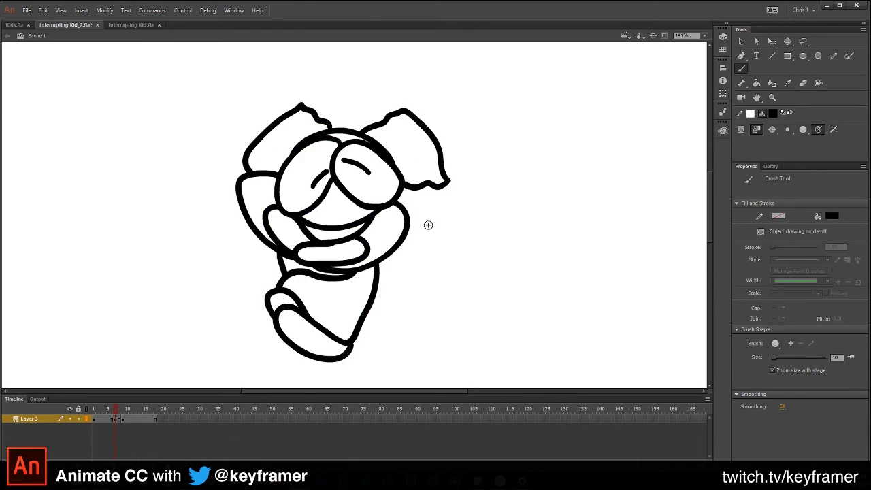
{"action": "key", "text": "comma"}
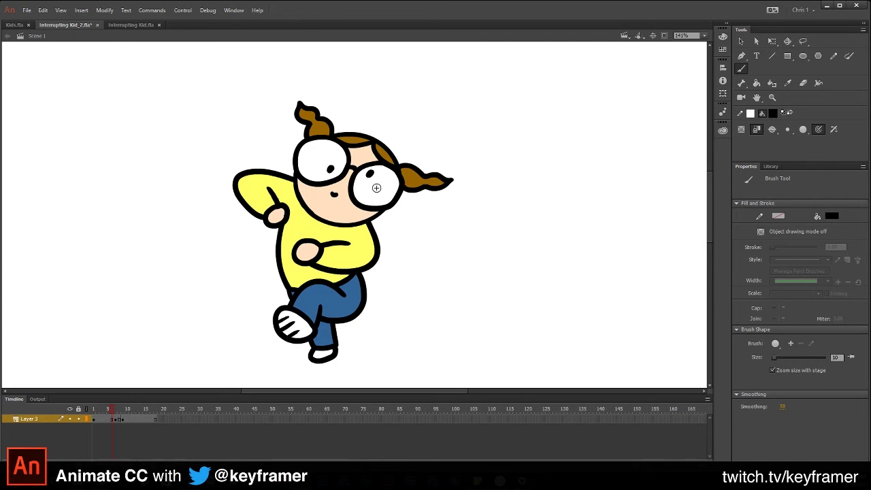
{"action": "key", "text": "i"}
{"action": "left_click", "coordinate": [351, 214]}
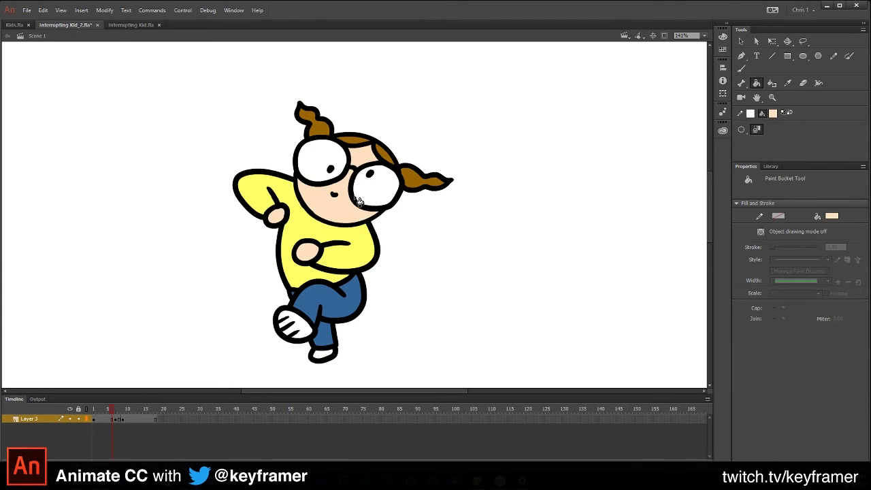
{"action": "key", "text": "period"}
{"action": "left_click", "coordinate": [346, 212]}
{"action": "left_click", "coordinate": [360, 246]}
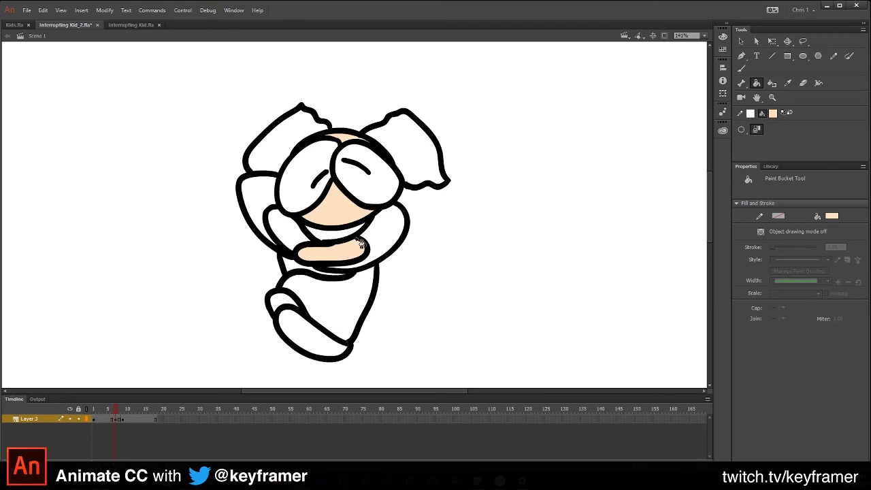
{"action": "left_click", "coordinate": [308, 234]}
- Sample the brown hair color from the previous pose and fill the top of the head and both pigtail smears on frame 7
{"action": "key", "text": "comma"}
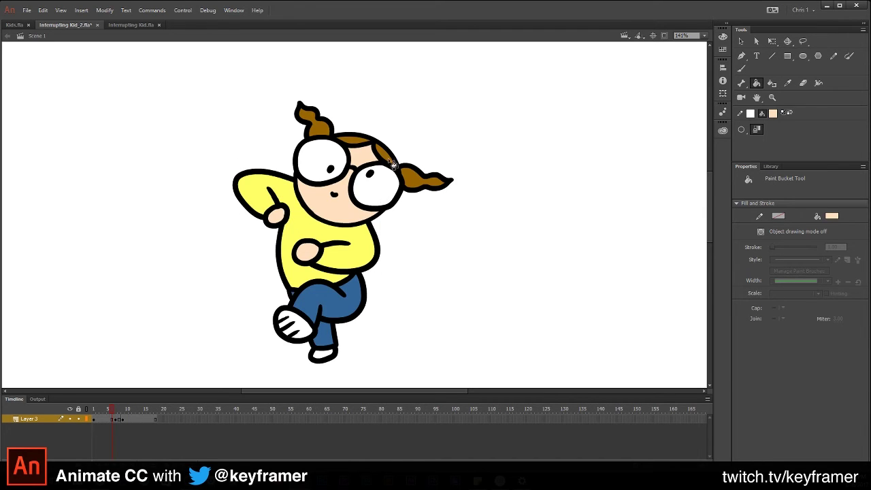
{"action": "key", "text": "i"}
{"action": "left_click", "coordinate": [389, 151]}
{"action": "key", "text": "period"}
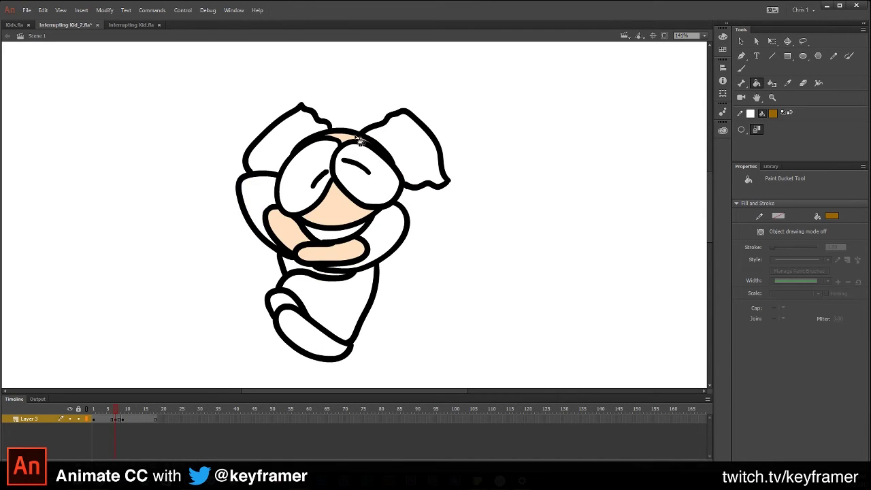
{"action": "left_click", "coordinate": [356, 138]}
{"action": "left_click", "coordinate": [417, 140]}
{"action": "left_click", "coordinate": [298, 137]}
- Sample the yellow shirt color from the previous pose and fill both sleeves and the torso areas on frame 7
{"action": "key", "text": "comma"}
{"action": "key", "text": "i"}
{"action": "left_click", "coordinate": [368, 249]}
{"action": "key", "text": "period"}
{"action": "left_click", "coordinate": [384, 238]}
{"action": "left_click", "coordinate": [267, 204]}
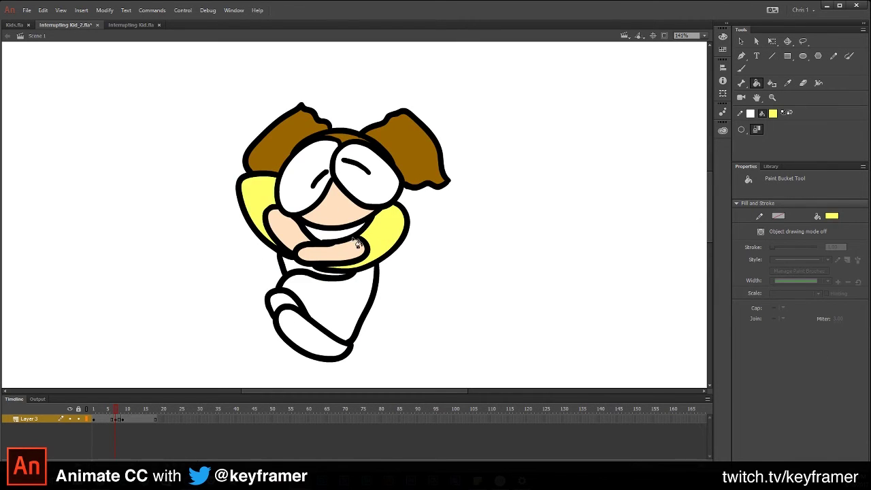
{"action": "key", "text": "period"}
{"action": "key", "text": "comma"}
{"action": "left_click", "coordinate": [344, 237]}
{"action": "left_click", "coordinate": [307, 270]}
- Fill the stretched legs with the blue sampled from the previous pose, and the glasses and shoes with white
{"action": "key", "text": "comma"}
{"action": "key", "text": "i"}
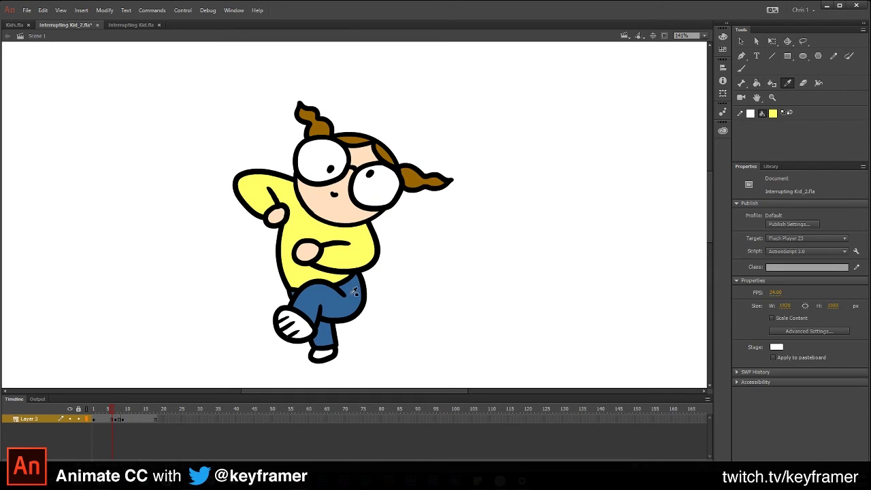
{"action": "left_click", "coordinate": [351, 290]}
{"action": "key", "text": "period"}
{"action": "left_click", "coordinate": [347, 317]}
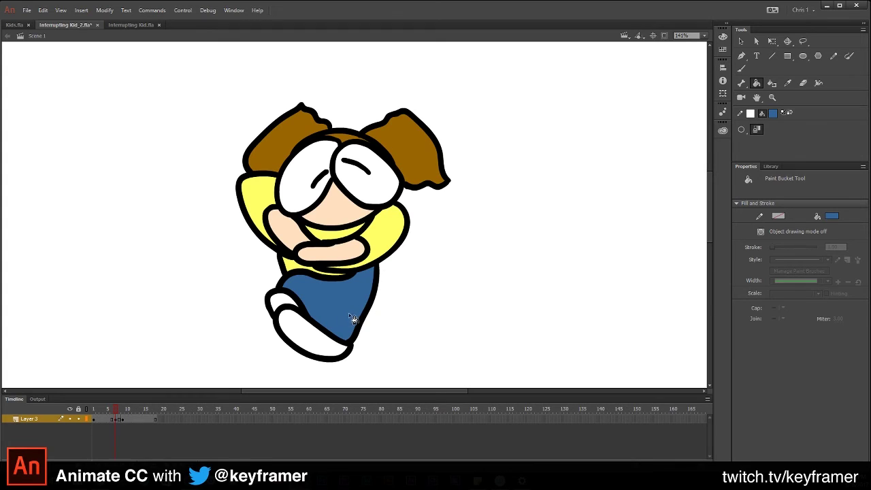
{"action": "left_click", "coordinate": [773, 113]}
{"action": "left_click", "coordinate": [641, 175]}
- Copy the smear drawing from frame 7 to frame 17 and play the animation from frame 1
{"action": "mouse_move", "coordinate": [112, 412]}
{"action": "left_mouse_down"}
{"action": "mouse_move", "coordinate": [130, 418]}
{"action": "mouse_move", "coordinate": [105, 418]}
{"action": "mouse_move", "coordinate": [113, 419]}
{"action": "left_mouse_up"}
{"action": "key", "text": "v"}
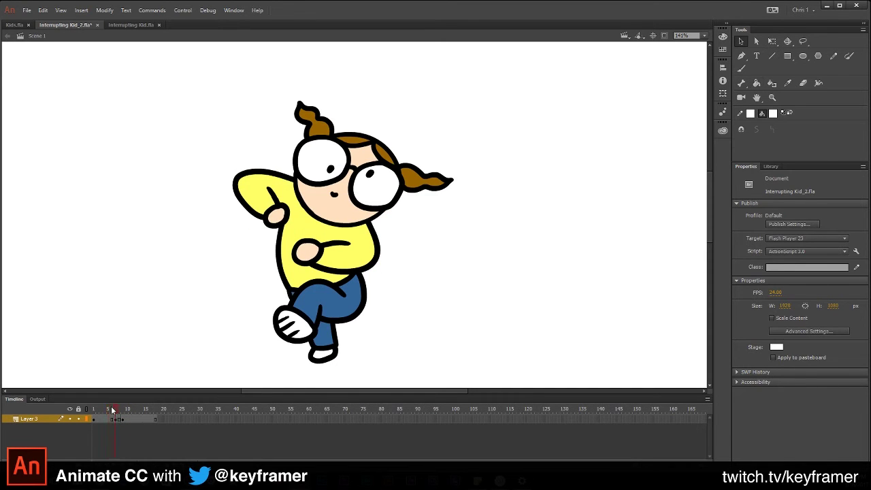
{"action": "key", "text": "ctrl+minus"}
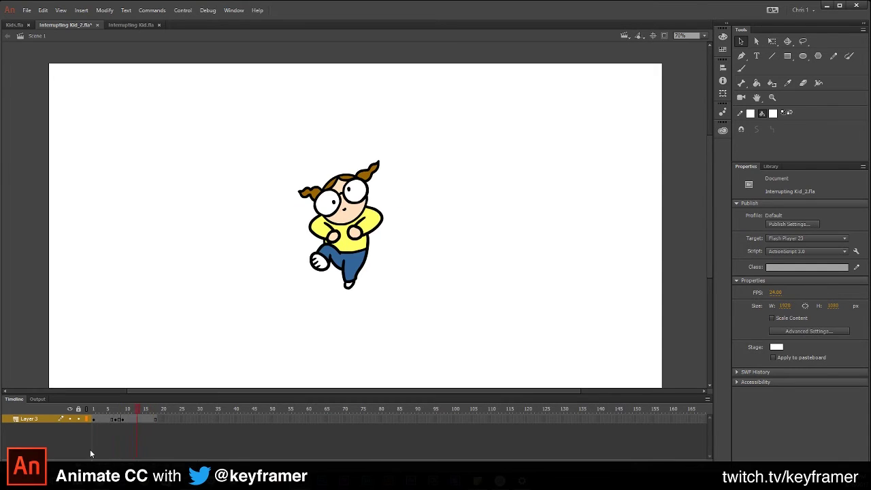
{"action": "left_click", "coordinate": [127, 411]}
{"action": "left_click_drag", "start_coordinate": [126, 411], "coordinate": [114, 412]}
{"action": "left_click", "coordinate": [113, 419]}
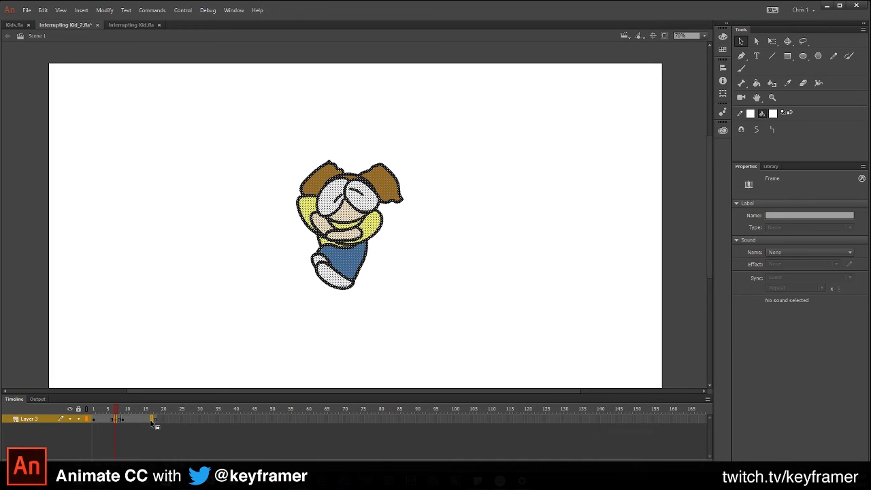
{"action": "mouse_move", "coordinate": [154, 423]}
{"action": "left_mouse_down"}
{"action": "mouse_move", "coordinate": [98, 418]}
{"action": "mouse_move", "coordinate": [153, 422]}
{"action": "left_mouse_up"}
{"action": "left_click", "coordinate": [94, 411]}
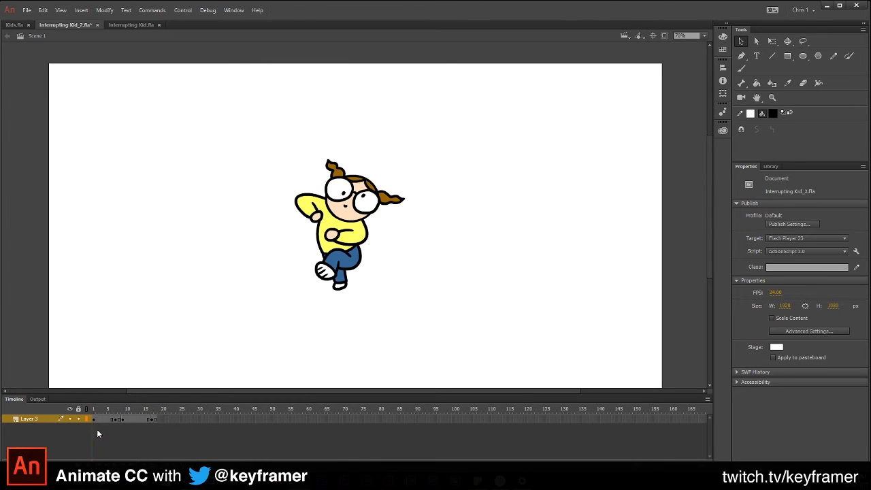
{"action": "key", "text": "Return"}
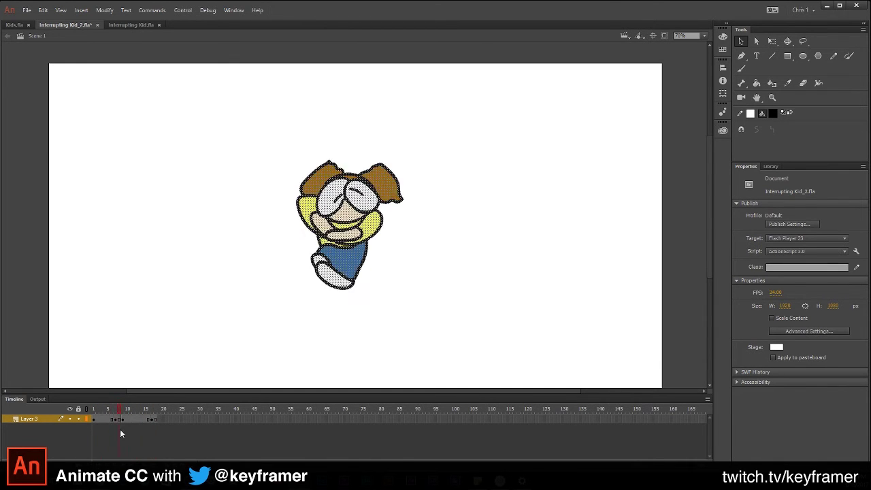
- Try a curved brush stroke around the upper side of the head and undo it
{"action": "left_click", "coordinate": [93, 420]}
{"action": "left_click_drag", "start_coordinate": [111, 421], "coordinate": [123, 421]}
{"action": "key", "text": "z"}
{"action": "left_click", "coordinate": [351, 204]}
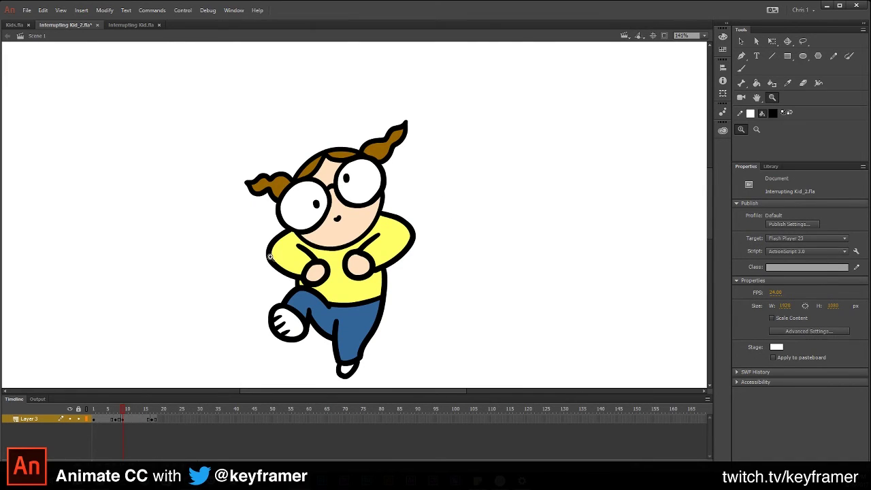
{"action": "key", "text": "b"}
{"action": "mouse_move", "coordinate": [472, 183]}
{"action": "left_mouse_down"}
{"action": "mouse_move", "coordinate": [284, 102]}
{"action": "mouse_move", "coordinate": [326, 133]}
{"action": "left_mouse_up"}
{"action": "key", "text": "ctrl+z"}
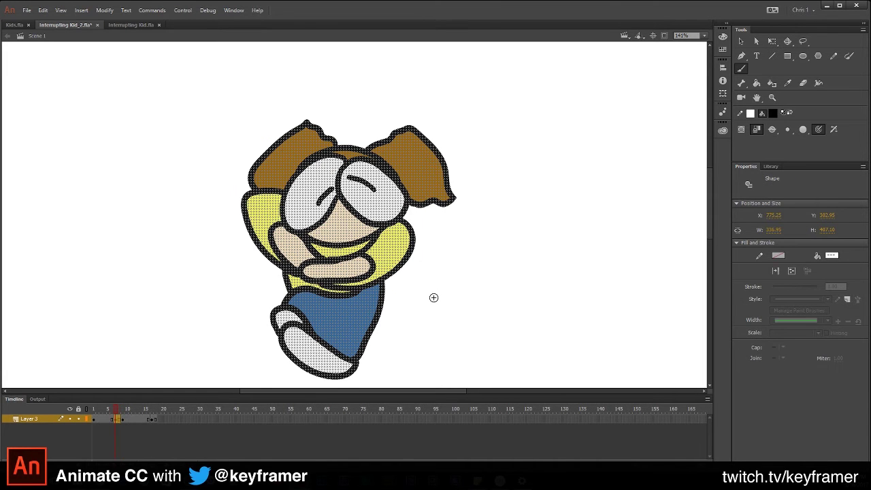
- Step and scrub through the frames around frame 7 to compare the smear with the adjacent poses
{"action": "key", "text": "."}
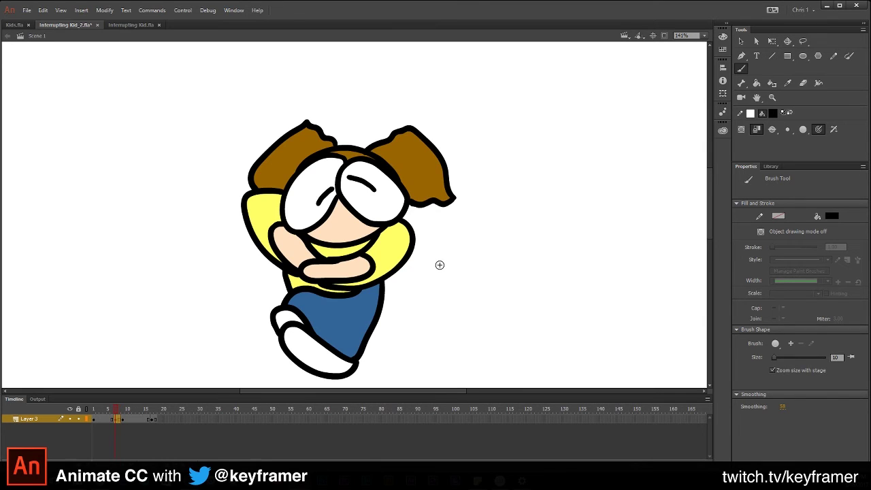
{"action": "key", "text": "."}
{"action": "key", "text": "."}
{"action": "key", "text": "."}
{"action": "key", "text": "."}
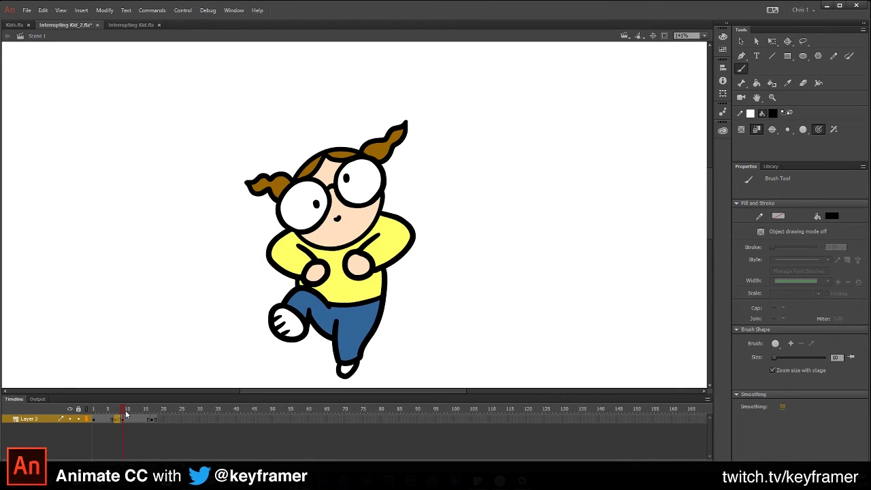
{"action": "left_click", "coordinate": [101, 413]}
{"action": "mouse_move", "coordinate": [105, 419]}
{"action": "left_mouse_down"}
{"action": "mouse_move", "coordinate": [126, 420]}
{"action": "mouse_move", "coordinate": [103, 418]}
{"action": "mouse_move", "coordinate": [125, 420]}
{"action": "mouse_move", "coordinate": [103, 420]}
{"action": "mouse_move", "coordinate": [116, 420]}
{"action": "left_mouse_up"}
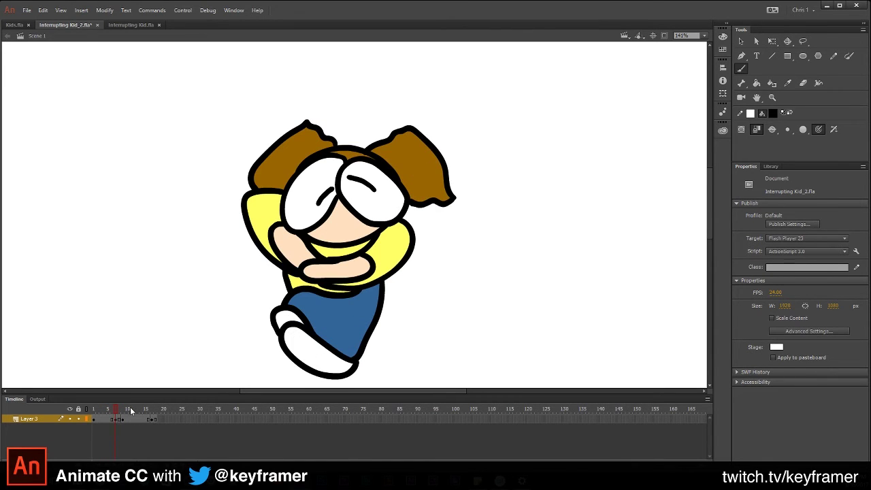
- Draw motion lines on frame 7 below the right sleeve and above the left sleeve, and flip between frames to check them
{"action": "mouse_move", "coordinate": [408, 268]}
{"action": "left_mouse_down"}
{"action": "mouse_move", "coordinate": [414, 261]}
{"action": "mouse_move", "coordinate": [374, 296]}
{"action": "left_mouse_up"}
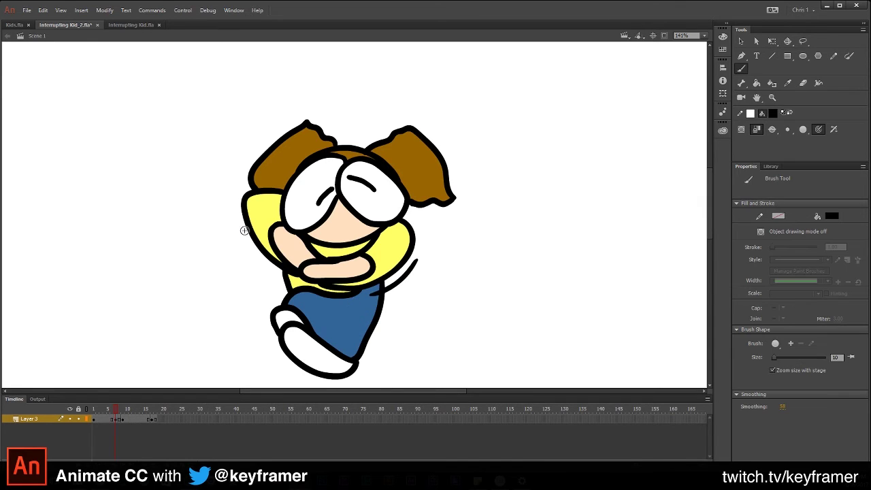
{"action": "key", "text": "."}
{"action": "left_click_drag", "start_coordinate": [246, 186], "coordinate": [278, 181]}
{"action": "key", "text": "comma"}
{"action": "key", "text": "period"}
{"action": "key", "text": "comma"}
{"action": "key", "text": "period"}
- Draw two curved motion lines along the outside of the left sleeve on the frame 17 smear
{"action": "key", "text": "period"}
{"action": "key", "text": "period"}
{"action": "key", "text": "period"}
{"action": "key", "text": "period"}
{"action": "key", "text": "period"}
{"action": "key", "text": "period"}
{"action": "key", "text": "period"}
{"action": "key", "text": "period"}
{"action": "key", "text": "period"}
{"action": "key", "text": "period"}
{"action": "key", "text": "comma"}
{"action": "key", "text": "period"}
{"action": "key", "text": "comma"}
{"action": "left_click_drag", "start_coordinate": [239, 229], "coordinate": [276, 270]}
{"action": "left_click_drag", "start_coordinate": [246, 248], "coordinate": [267, 268]}
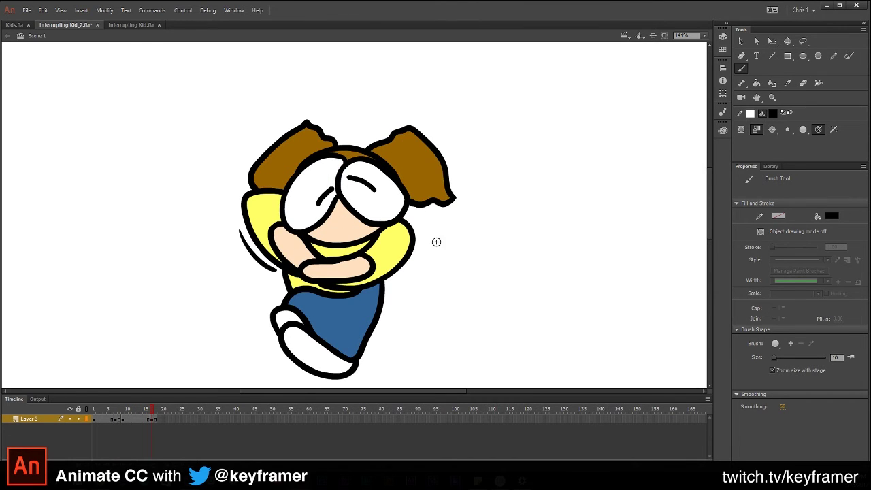
- Add short curved motion lines above the right shoulder on frame 17, redoing one stroke, and replay the animation
{"action": "left_click_drag", "start_coordinate": [409, 215], "coordinate": [417, 230]}
{"action": "left_click_drag", "start_coordinate": [419, 220], "coordinate": [425, 237]}
{"action": "key", "text": "ctrl+z"}
{"action": "left_click_drag", "start_coordinate": [409, 216], "coordinate": [423, 232]}
{"action": "key", "text": "Return"}
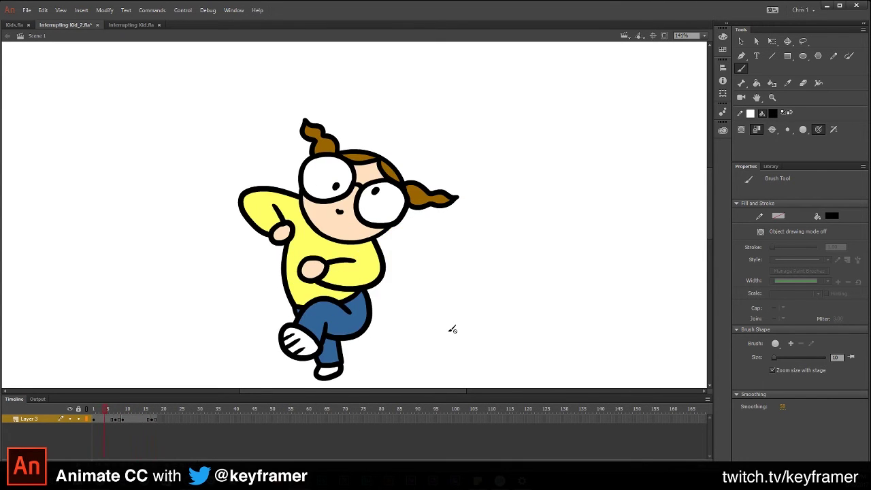
{"action": "key", "text": "v"}
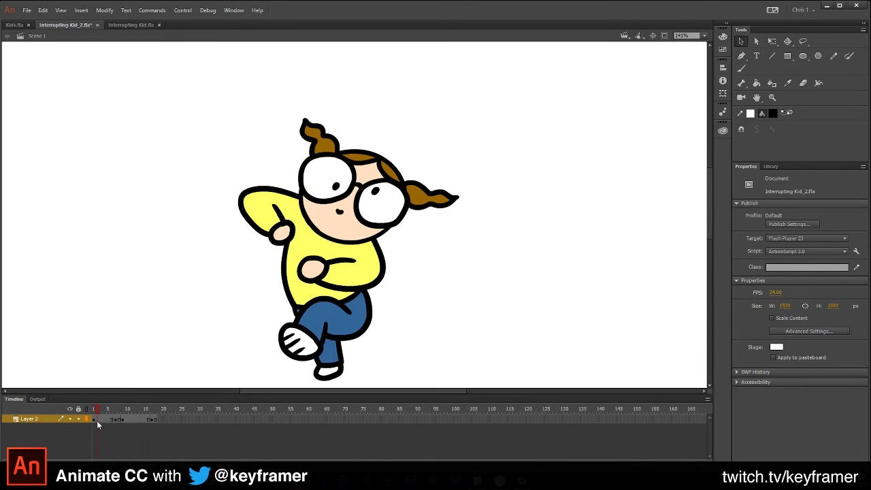
{"action": "mouse_move", "coordinate": [97, 420]}
{"action": "left_mouse_down"}
{"action": "mouse_move", "coordinate": [136, 417]}
{"action": "mouse_move", "coordinate": [100, 420]}
{"action": "mouse_move", "coordinate": [136, 421]}
{"action": "mouse_move", "coordinate": [93, 430]}
{"action": "mouse_move", "coordinate": [112, 426]}
{"action": "mouse_move", "coordinate": [94, 415]}
{"action": "left_mouse_up"}
{"action": "left_click_drag", "start_coordinate": [99, 413], "coordinate": [155, 427]}
{"action": "left_click", "coordinate": [94, 410]}
- Try a long curved stroke above the head on frame 1 and undo it
{"action": "key", "text": "b"}
{"action": "mouse_move", "coordinate": [285, 103]}
{"action": "left_mouse_down"}
{"action": "mouse_move", "coordinate": [439, 144]}
{"action": "mouse_move", "coordinate": [424, 91]}
{"action": "left_mouse_up"}
{"action": "key", "text": "ctrl+z"}
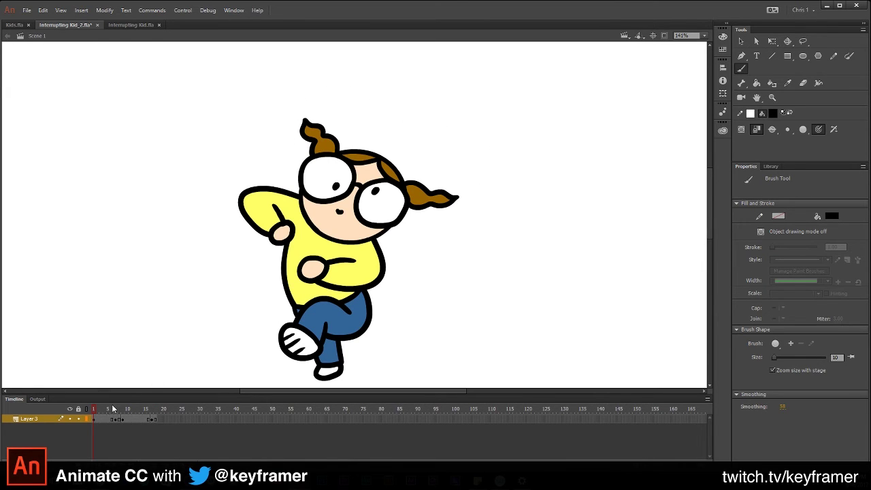
- Insert a keyframe on frame 3 and deselect its artwork for close-up editing of the head
{"action": "left_click", "coordinate": [99, 410]}
{"action": "left_click", "coordinate": [102, 418]}
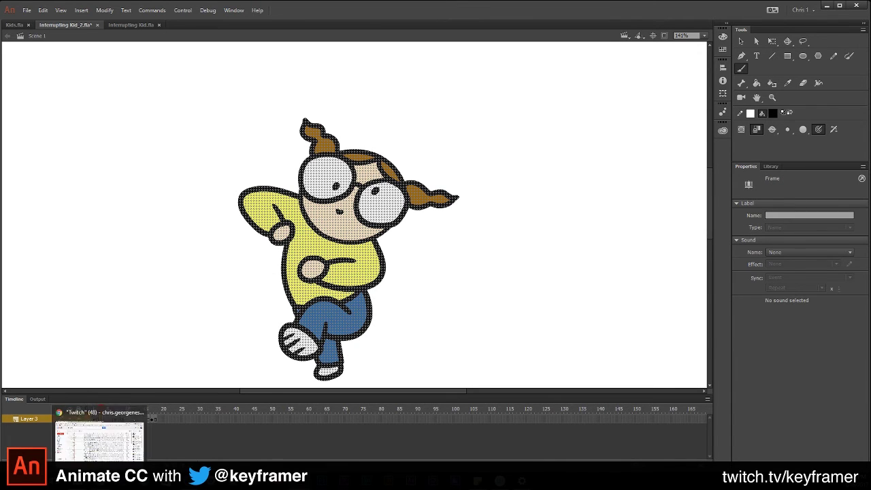
{"action": "key", "text": "z"}
{"action": "left_click", "coordinate": [407, 198]}
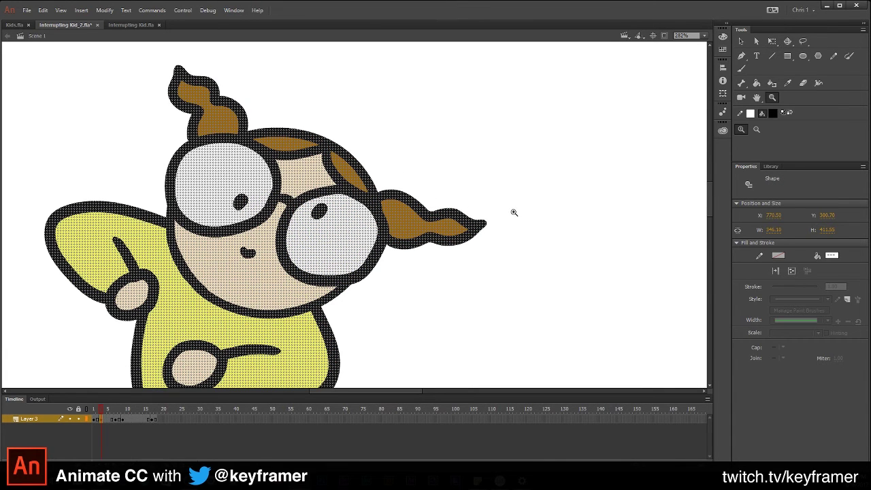
{"action": "key", "text": "v"}
{"action": "left_click", "coordinate": [505, 211]}
- Lasso the right pigtail on frame 3, rotate it downward against the head, and patch the outline where it meets the glasses
{"action": "key", "text": "l"}
{"action": "mouse_move", "coordinate": [480, 206]}
{"action": "left_mouse_down"}
{"action": "mouse_move", "coordinate": [399, 180]}
{"action": "mouse_move", "coordinate": [383, 188]}
{"action": "mouse_move", "coordinate": [391, 260]}
{"action": "mouse_move", "coordinate": [485, 272]}
{"action": "left_mouse_up"}
{"action": "key", "text": "q"}
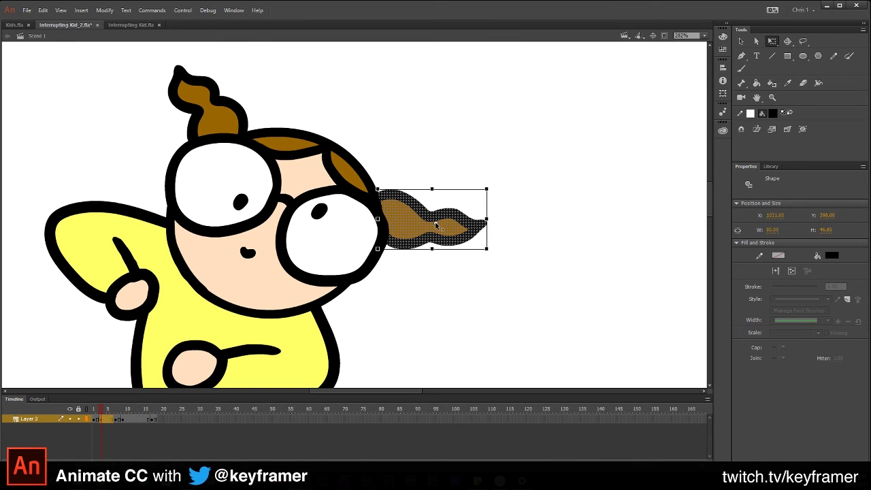
{"action": "left_click_drag", "start_coordinate": [490, 189], "coordinate": [462, 196]}
{"action": "left_click_drag", "start_coordinate": [404, 213], "coordinate": [377, 194]}
{"action": "left_click_drag", "start_coordinate": [492, 189], "coordinate": [497, 230]}
{"action": "left_click", "coordinate": [499, 225]}
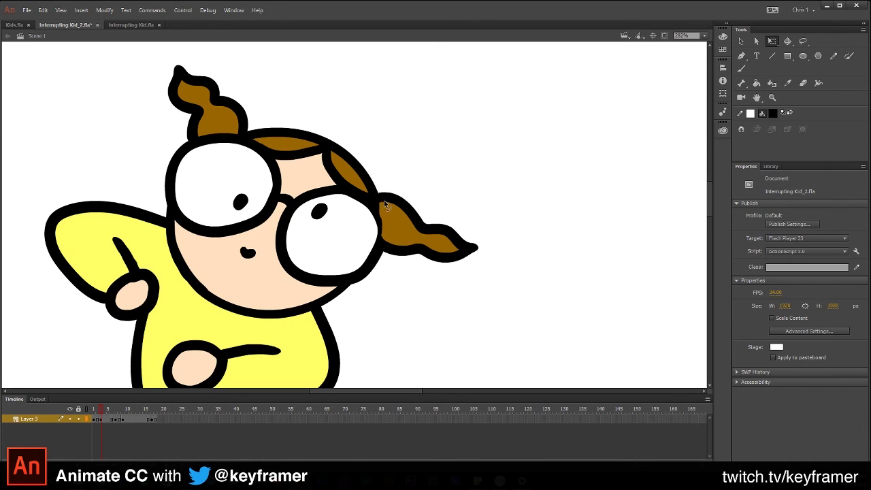
{"action": "key", "text": "b"}
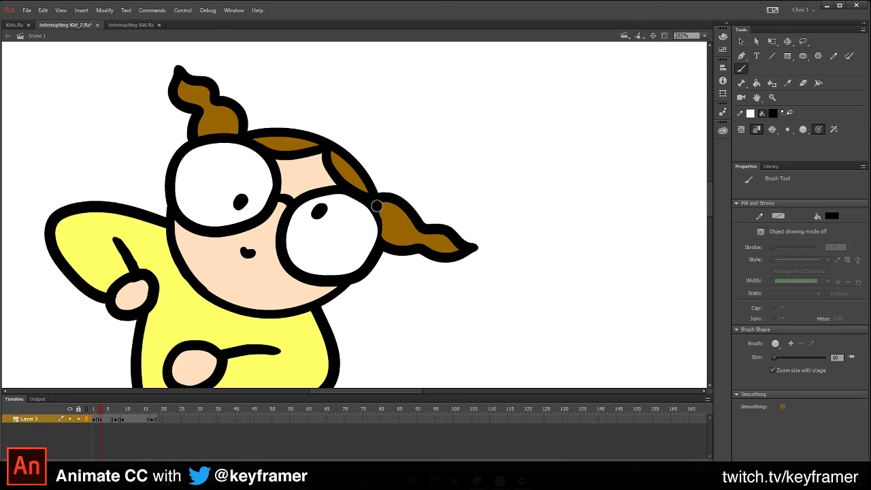
{"action": "left_click_drag", "start_coordinate": [376, 206], "coordinate": [378, 251]}
- Lasso the upper pigtail on frame 3 and rotate it slightly clockwise
{"action": "key", "text": "l"}
{"action": "mouse_move", "coordinate": [231, 64]}
{"action": "left_mouse_down"}
{"action": "mouse_move", "coordinate": [203, 55]}
{"action": "mouse_move", "coordinate": [178, 140]}
{"action": "mouse_move", "coordinate": [190, 145]}
{"action": "mouse_move", "coordinate": [253, 127]}
{"action": "mouse_move", "coordinate": [238, 61]}
{"action": "left_mouse_up"}
{"action": "key", "text": "q"}
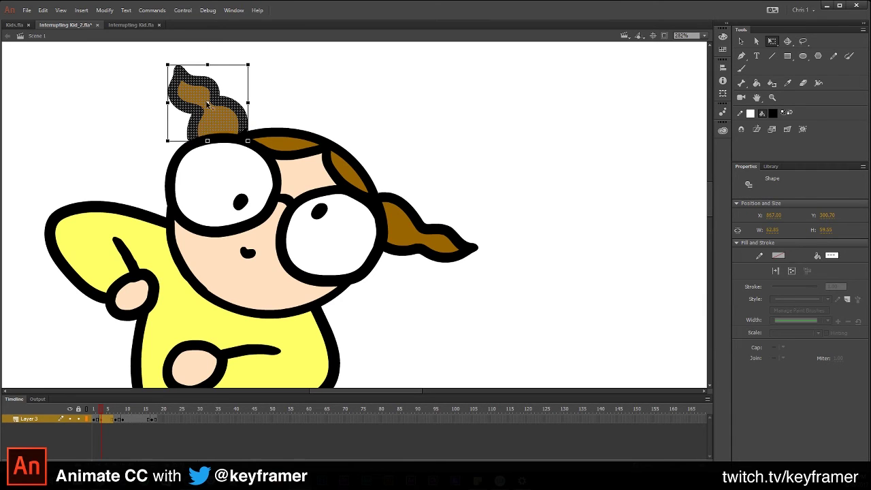
{"action": "left_click_drag", "start_coordinate": [255, 68], "coordinate": [278, 87]}
{"action": "left_click", "coordinate": [278, 87]}
- Close the outline gap at the base of the upper pigtail with the brush and fill the gap with the brown hair color
{"action": "key", "text": "b"}
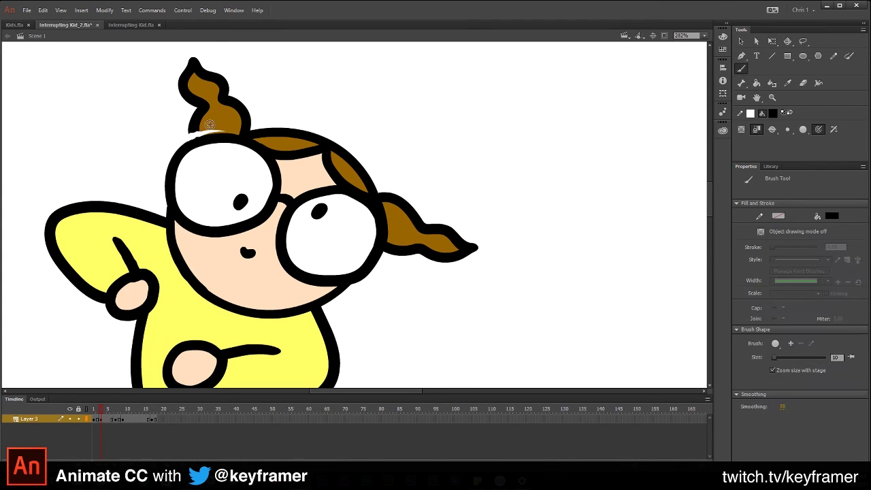
{"action": "left_click_drag", "start_coordinate": [194, 127], "coordinate": [196, 138]}
{"action": "key", "text": "k"}
{"action": "left_click", "coordinate": [222, 130]}
{"action": "key", "text": "b"}
- Lasso the kid's head with its pigtails on frame 3 and rotate it slightly clockwise
{"action": "mouse_move", "coordinate": [104, 411]}
{"action": "left_mouse_down"}
{"action": "mouse_move", "coordinate": [95, 413]}
{"action": "mouse_move", "coordinate": [102, 414]}
{"action": "left_mouse_up"}
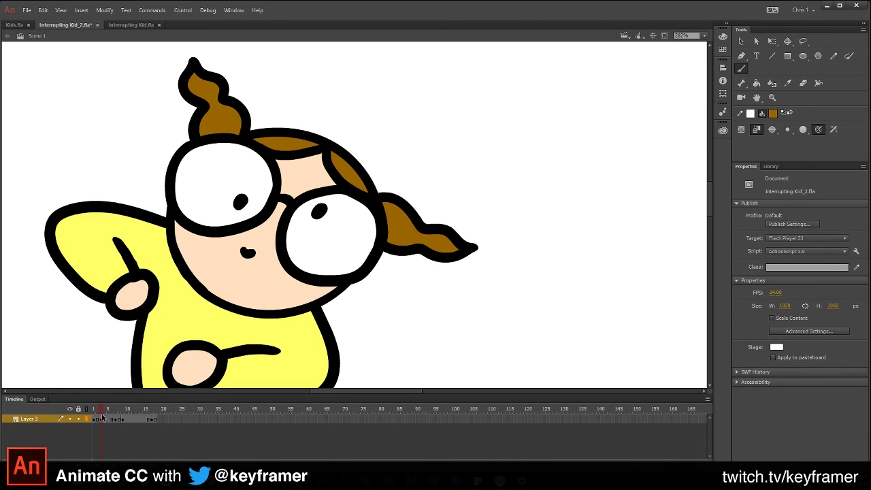
{"action": "left_click", "coordinate": [99, 420]}
{"action": "key", "text": "ctrl+minus"}
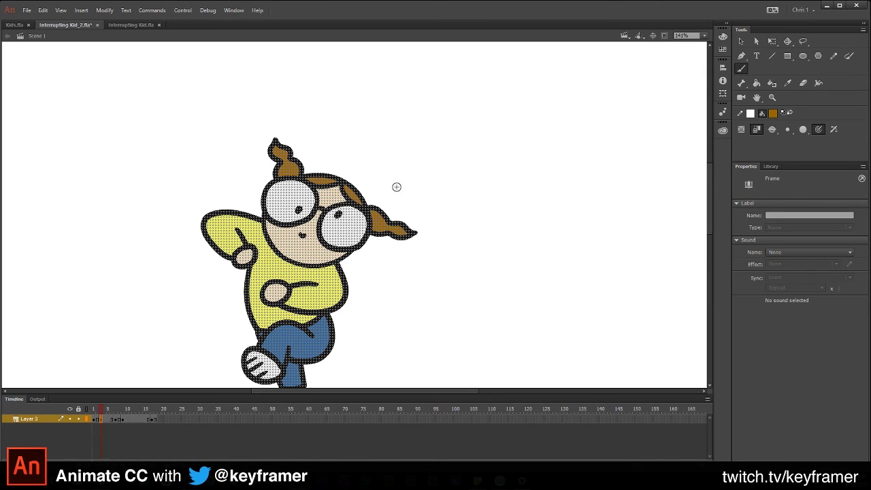
{"action": "key", "text": "l"}
{"action": "mouse_move", "coordinate": [290, 136]}
{"action": "left_mouse_down"}
{"action": "mouse_move", "coordinate": [261, 185]}
{"action": "mouse_move", "coordinate": [266, 244]}
{"action": "mouse_move", "coordinate": [294, 275]}
{"action": "mouse_move", "coordinate": [332, 273]}
{"action": "mouse_move", "coordinate": [443, 191]}
{"action": "mouse_move", "coordinate": [364, 173]}
{"action": "left_mouse_up"}
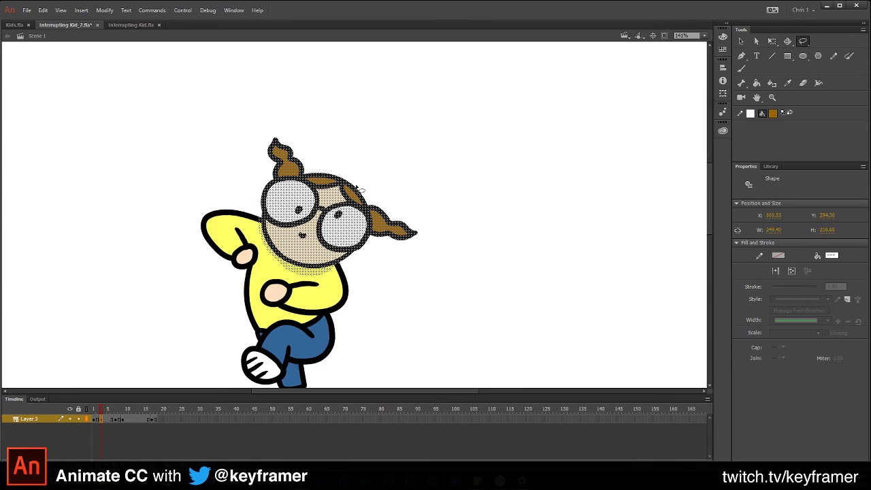
{"action": "key", "text": "q"}
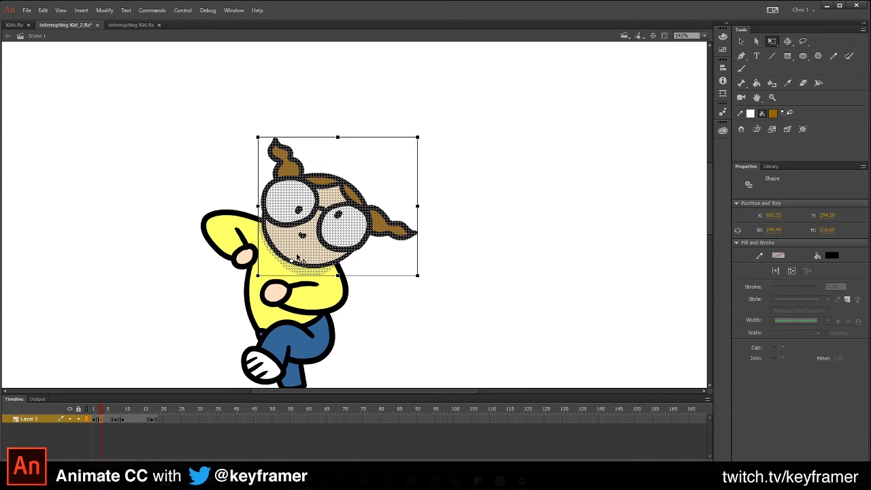
{"action": "left_click_drag", "start_coordinate": [427, 143], "coordinate": [433, 147]}
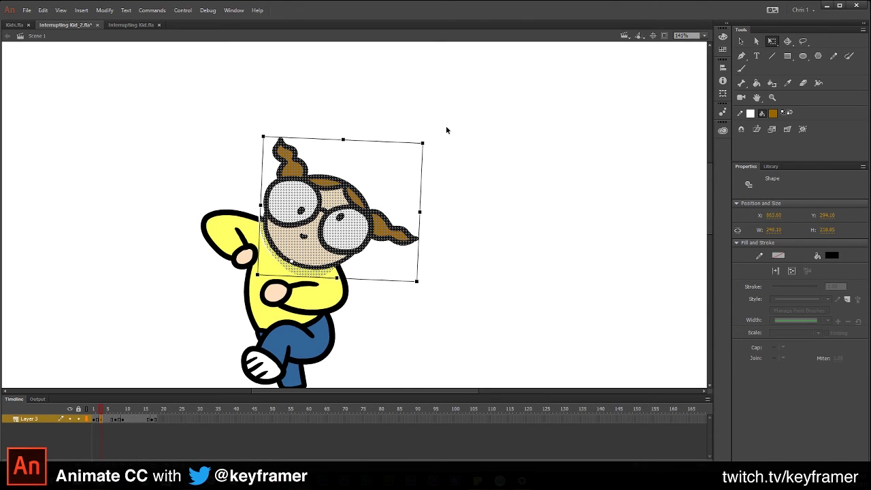
- Deselect the rotated head and turn on Snap to Objects for editing the shape edges beside it
{"action": "key", "text": "z"}
{"action": "left_click", "coordinate": [299, 242]}
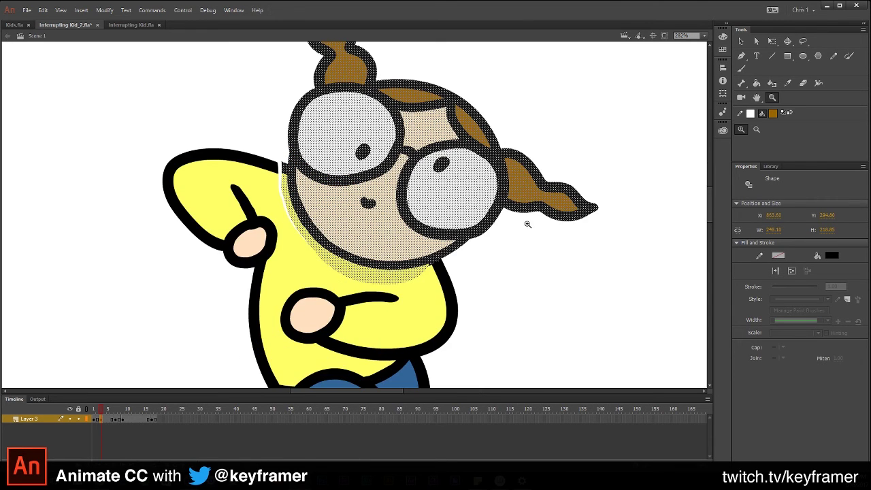
{"action": "key", "text": "v"}
{"action": "left_click", "coordinate": [506, 246]}
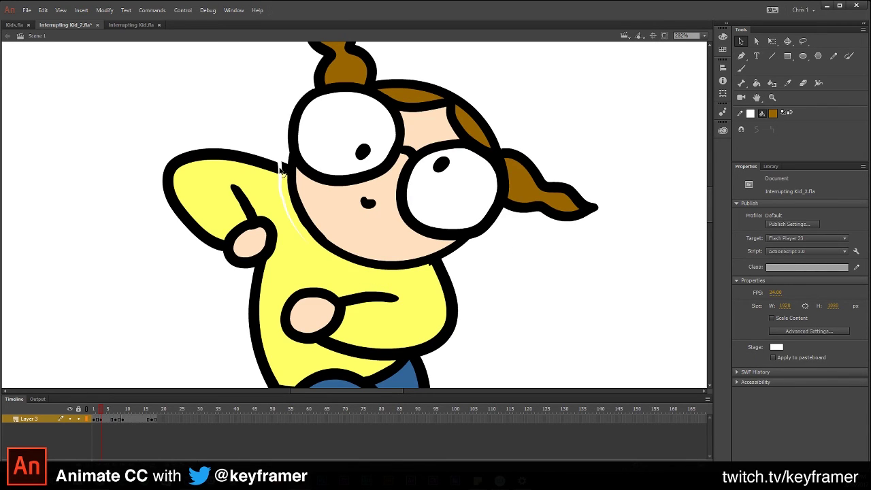
{"action": "left_click", "coordinate": [742, 129]}
{"action": "key", "text": "k"}
{"action": "left_click", "coordinate": [287, 174]}
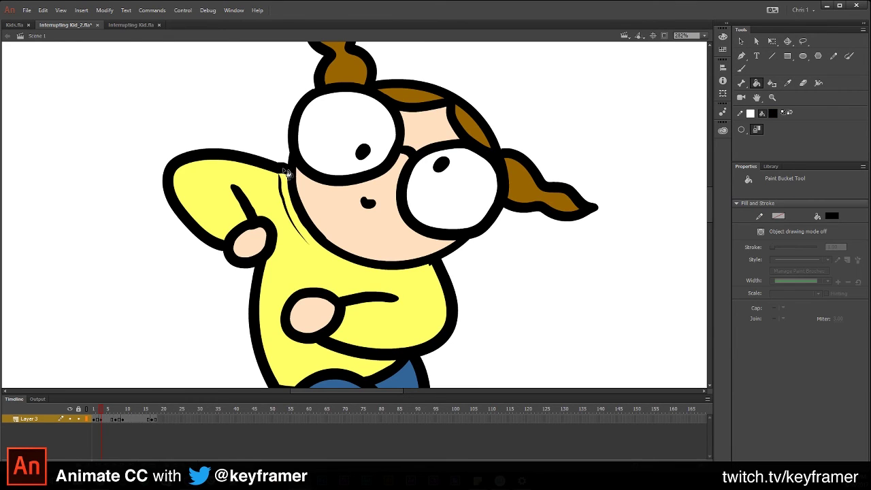
{"action": "key", "text": "ctrl+z"}
- Close the white gap beside the head on frame 3 by reshaping the shirt fill and arm outline, and clean up the leftover bumps
{"action": "key", "text": "v"}
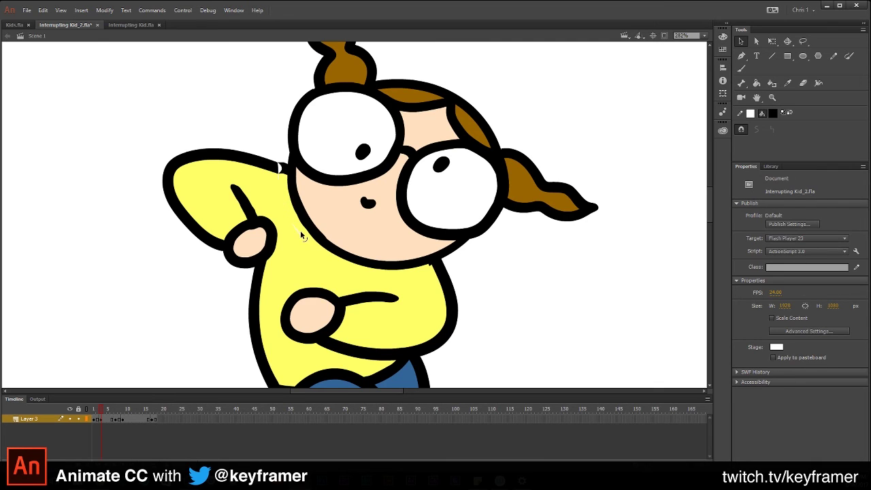
{"action": "left_click", "coordinate": [284, 179]}
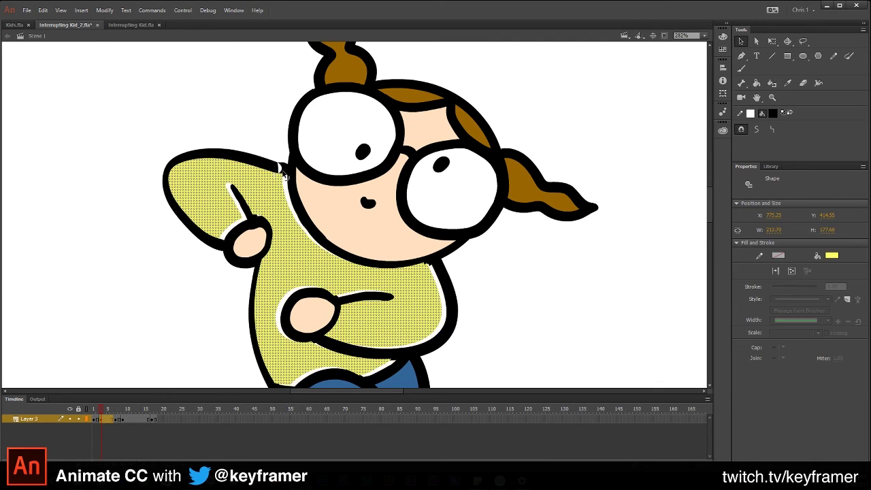
{"action": "key", "text": "ctrl+z"}
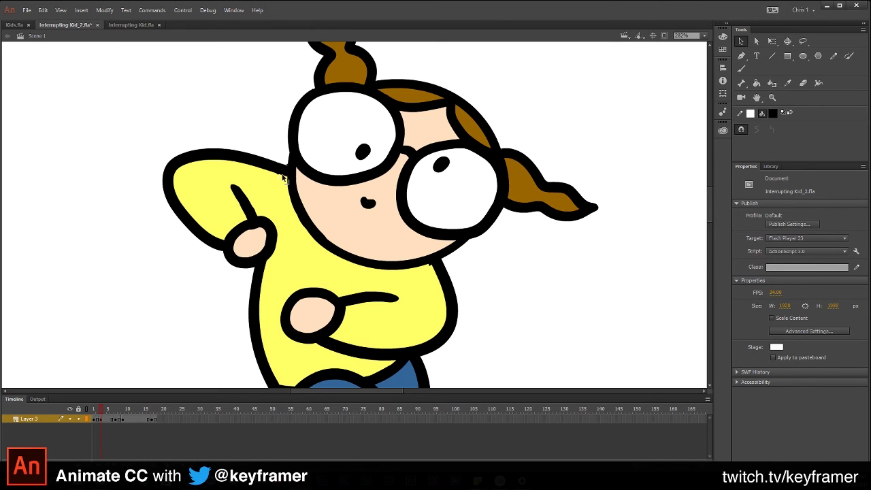
{"action": "key", "text": "z"}
{"action": "left_click", "coordinate": [279, 177]}
{"action": "left_click", "coordinate": [281, 177]}
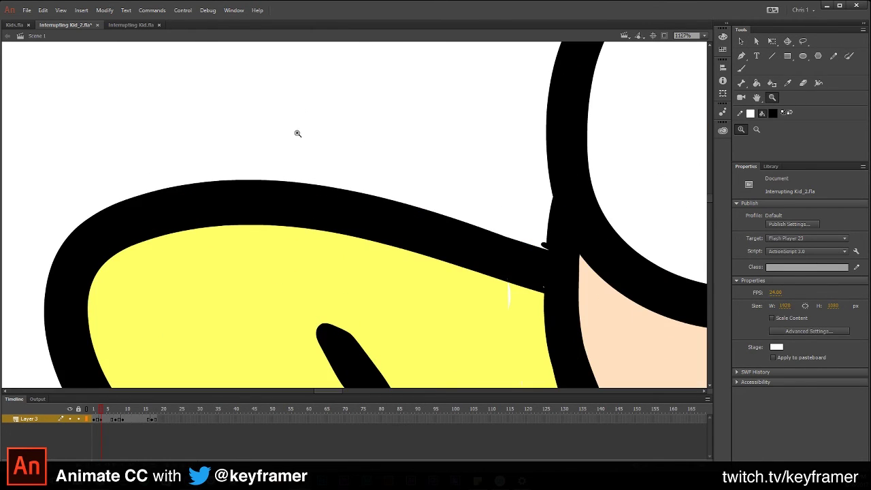
{"action": "key", "text": "v"}
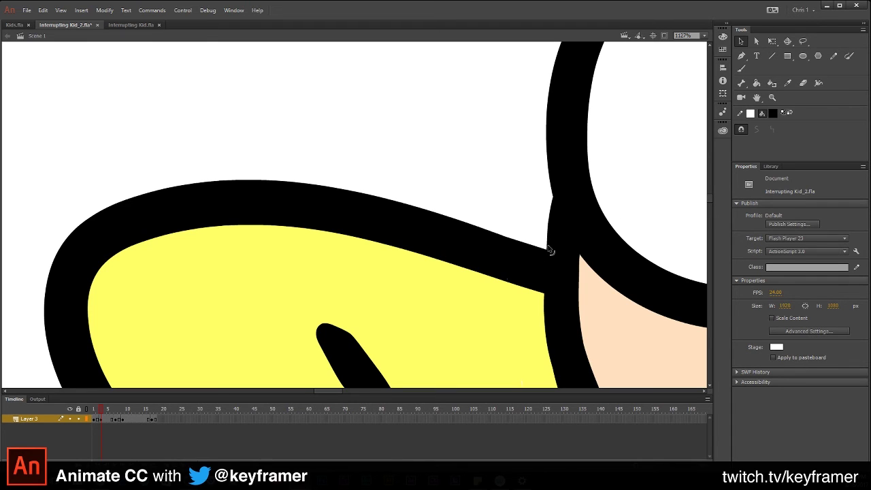
{"action": "key", "text": "ctrl+minus"}
{"action": "key", "text": "ctrl+minus"}
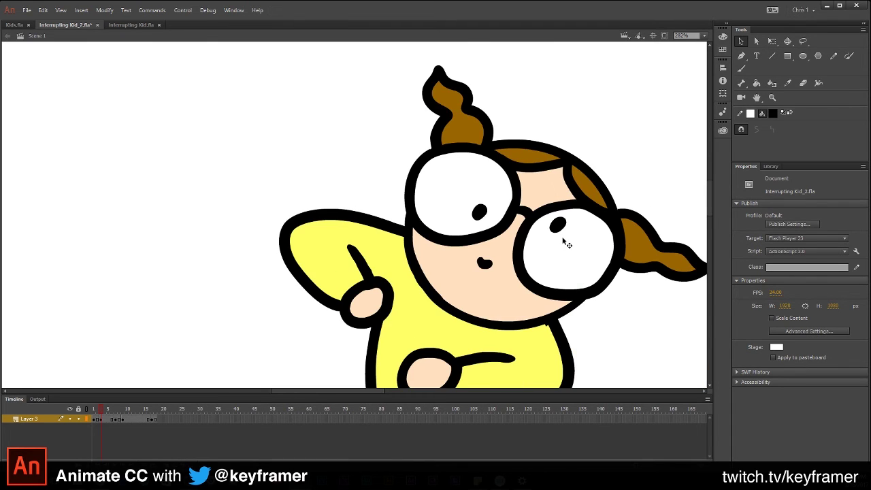
- Smooth out the small black spur where the shirt outline meets the chin on frame 3
{"action": "key", "text": "z"}
{"action": "left_click", "coordinate": [559, 318]}
{"action": "left_click", "coordinate": [345, 226]}
{"action": "key", "text": "v"}
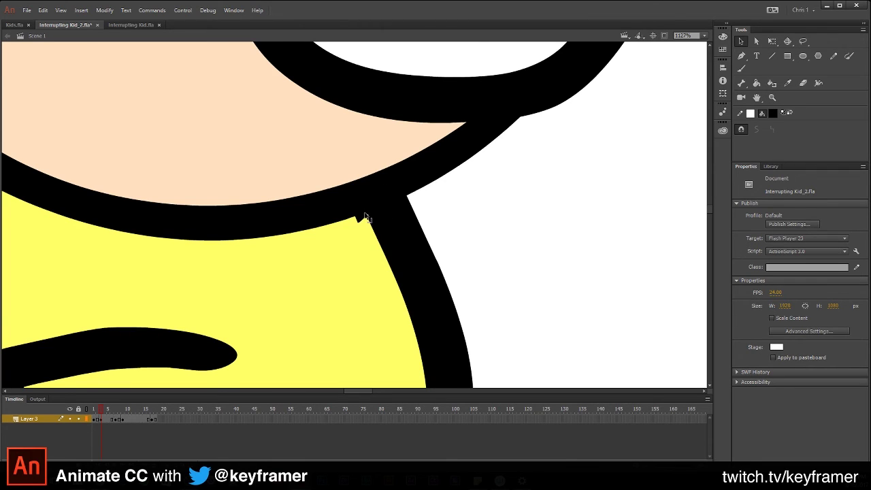
{"action": "left_click_drag", "start_coordinate": [368, 219], "coordinate": [366, 211]}
{"action": "scroll", "coordinate": [391, 207], "scroll_direction": "down", "scroll_amount": 6}
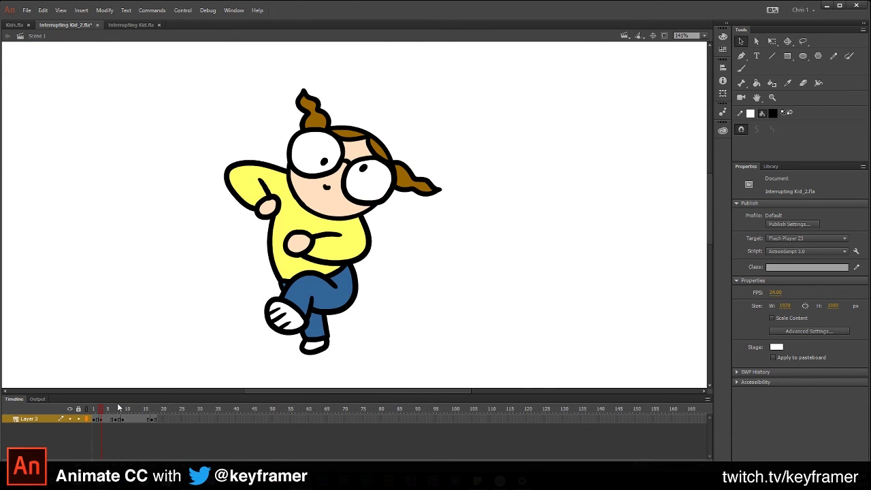
- Play back the animation to check the head settle on frame 3, and unlock Layer 3
{"action": "key", "text": "Return"}
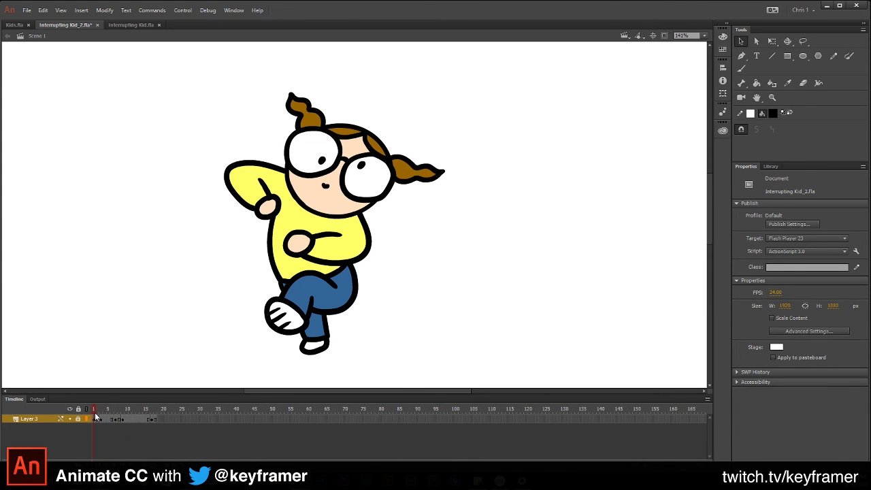
{"action": "left_click", "coordinate": [99, 420]}
{"action": "left_click", "coordinate": [79, 419]}
- Rotate the whole character on frame 3 very slightly clockwise with snapping off, then replay the animation
{"action": "left_click", "coordinate": [101, 420]}
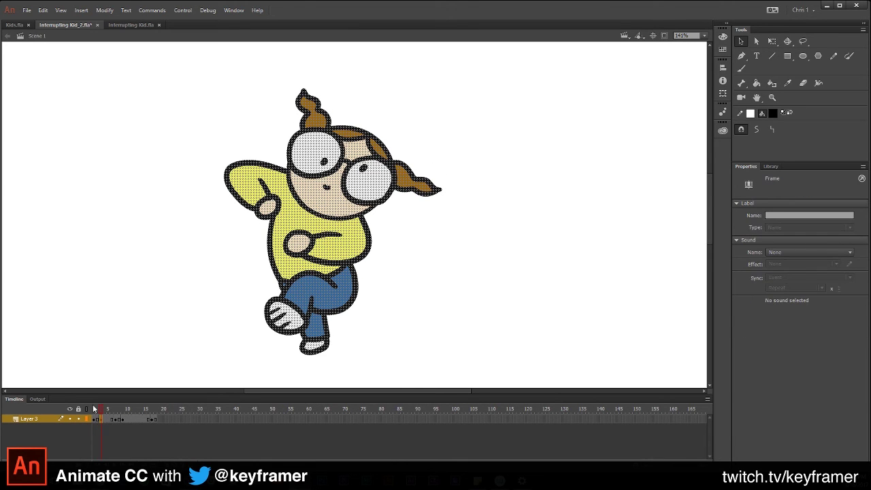
{"action": "key", "text": "q"}
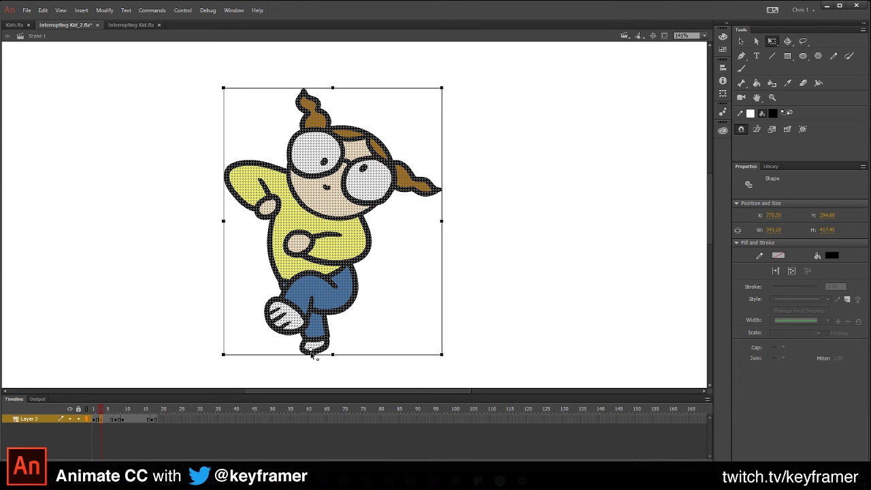
{"action": "left_click", "coordinate": [741, 129]}
{"action": "left_click_drag", "start_coordinate": [450, 91], "coordinate": [452, 92]}
{"action": "left_click", "coordinate": [467, 107]}
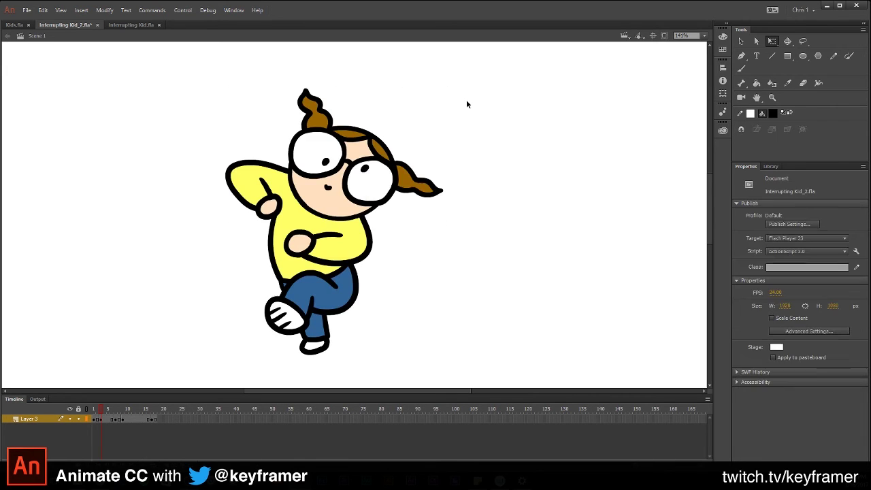
{"action": "key", "text": "v"}
{"action": "key", "text": "Return"}
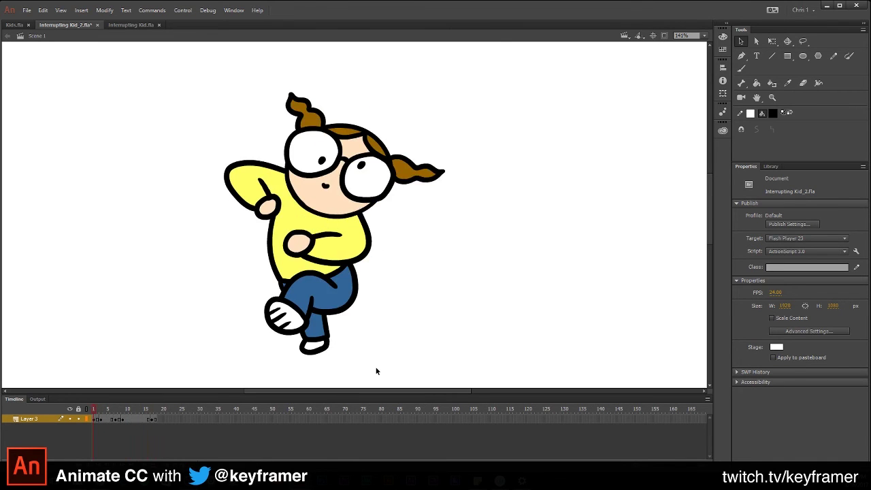
- Insert a keyframe on frame 11 in the second pose and deselect its artwork
{"action": "left_click", "coordinate": [127, 409]}
{"action": "left_click_drag", "start_coordinate": [144, 428], "coordinate": [124, 417]}
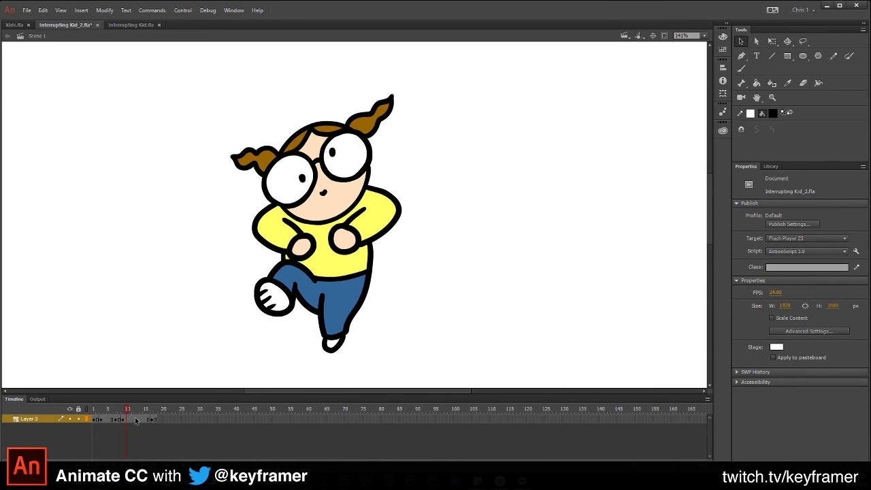
{"action": "left_click", "coordinate": [132, 420]}
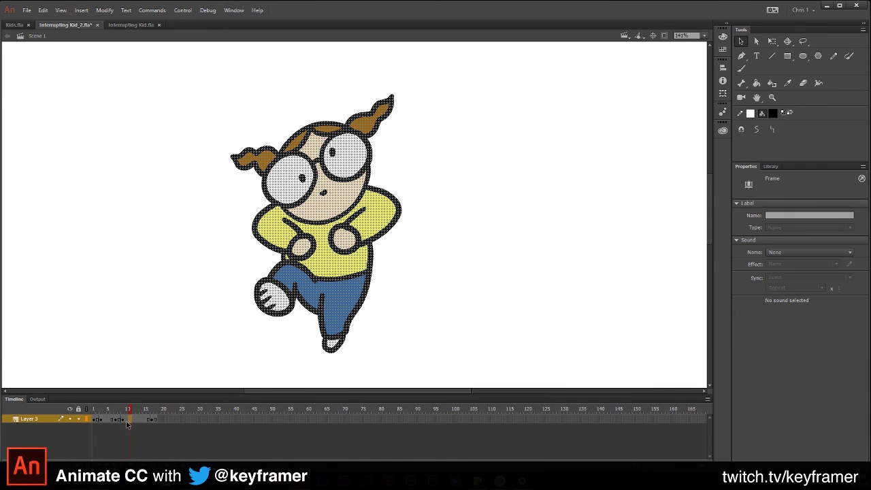
{"action": "key", "text": "z"}
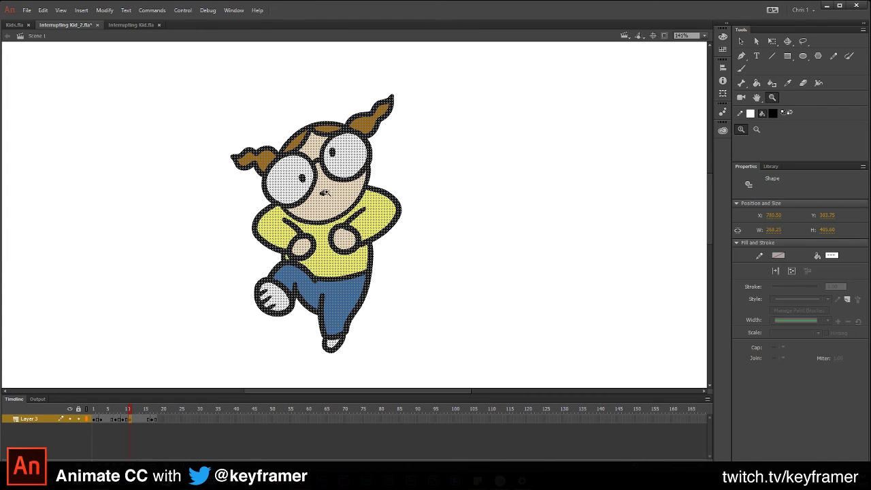
{"action": "key", "text": "l"}
{"action": "left_click", "coordinate": [409, 132]}
{"action": "mouse_move", "coordinate": [408, 114]}
{"action": "left_mouse_down"}
{"action": "mouse_move", "coordinate": [344, 69]}
{"action": "mouse_move", "coordinate": [196, 149]}
{"action": "mouse_move", "coordinate": [268, 205]}
{"action": "left_mouse_up"}
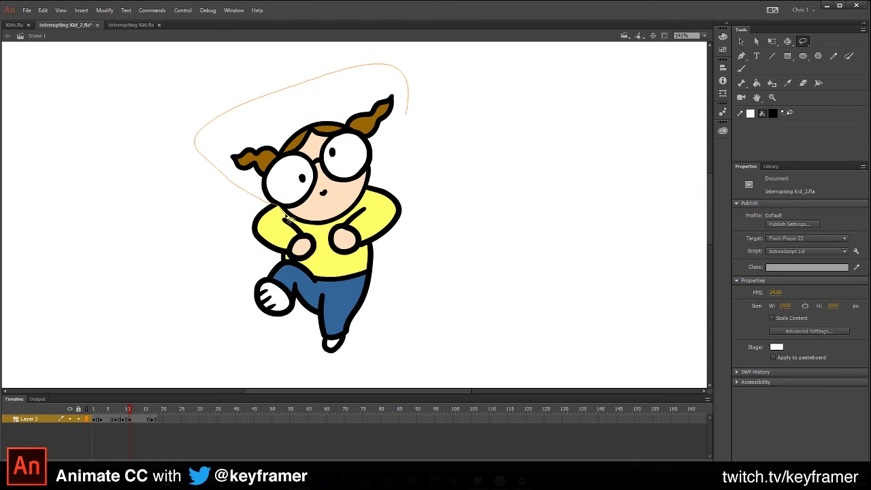
{"action": "left_click_drag", "start_coordinate": [291, 220], "coordinate": [291, 219]}
{"action": "key", "text": "ctrl+a"}
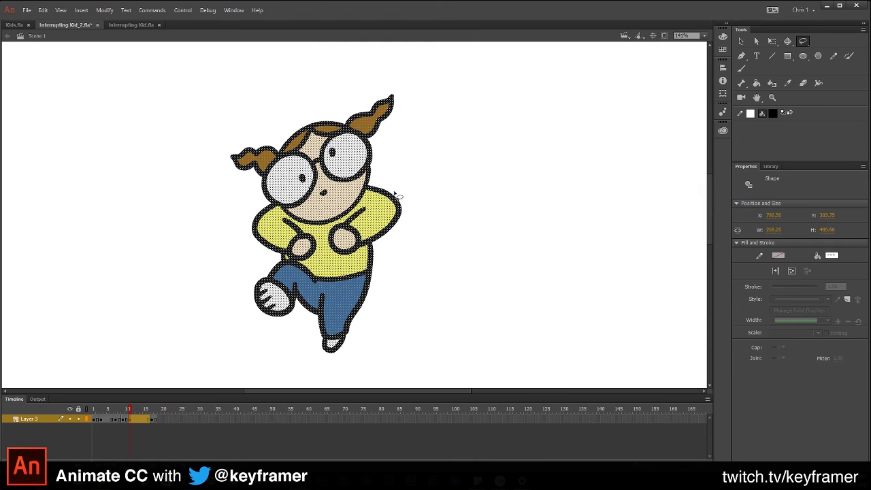
- Delete the main yellow shirt fill from the character on frame 11
{"action": "key", "text": "v"}
{"action": "left_click", "coordinate": [404, 169]}
{"action": "left_click", "coordinate": [329, 245]}
{"action": "key", "text": "Delete"}
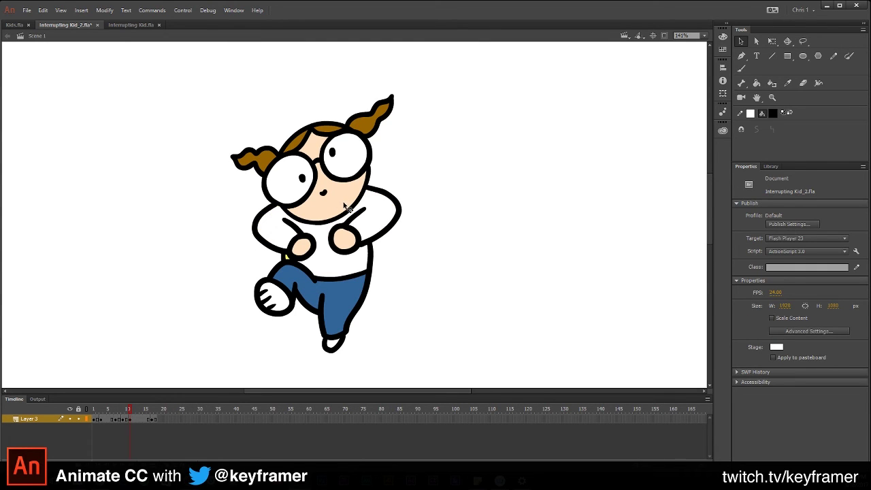
- Lasso the head with both pigtails on frame 11 and rotate it slightly counterclockwise
{"action": "key", "text": "l"}
{"action": "mouse_move", "coordinate": [387, 141]}
{"action": "left_mouse_down"}
{"action": "mouse_move", "coordinate": [197, 141]}
{"action": "mouse_move", "coordinate": [251, 196]}
{"action": "mouse_move", "coordinate": [281, 208]}
{"action": "left_mouse_up"}
{"action": "mouse_move", "coordinate": [358, 81]}
{"action": "left_mouse_down"}
{"action": "mouse_move", "coordinate": [215, 130]}
{"action": "mouse_move", "coordinate": [253, 201]}
{"action": "mouse_move", "coordinate": [340, 225]}
{"action": "left_mouse_up"}
{"action": "mouse_move", "coordinate": [401, 78]}
{"action": "left_mouse_down"}
{"action": "mouse_move", "coordinate": [405, 151]}
{"action": "mouse_move", "coordinate": [356, 214]}
{"action": "mouse_move", "coordinate": [304, 230]}
{"action": "left_mouse_up"}
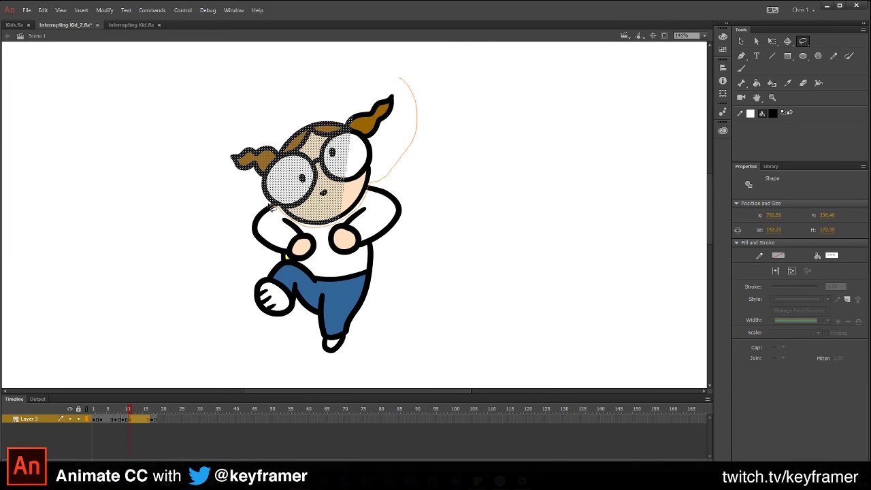
{"action": "left_click_drag", "start_coordinate": [267, 205], "coordinate": [399, 78]}
{"action": "key", "text": "q"}
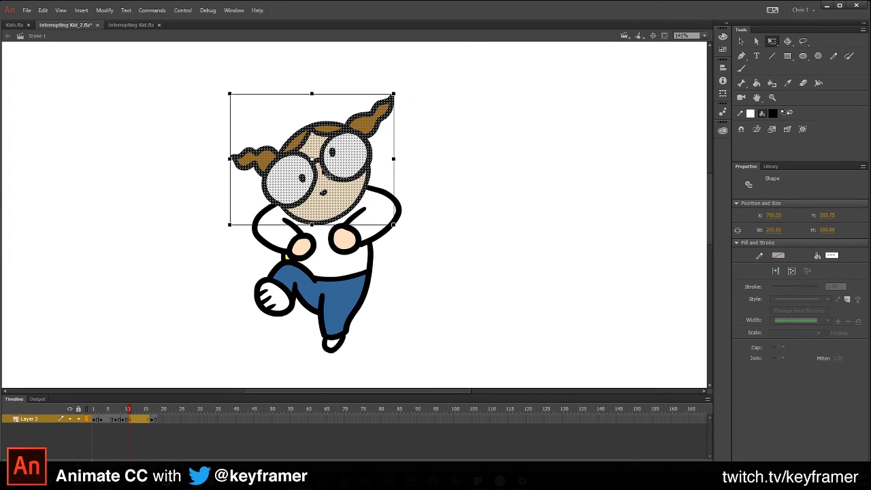
{"action": "left_click_drag", "start_coordinate": [400, 93], "coordinate": [393, 90]}
{"action": "left_click", "coordinate": [419, 107]}
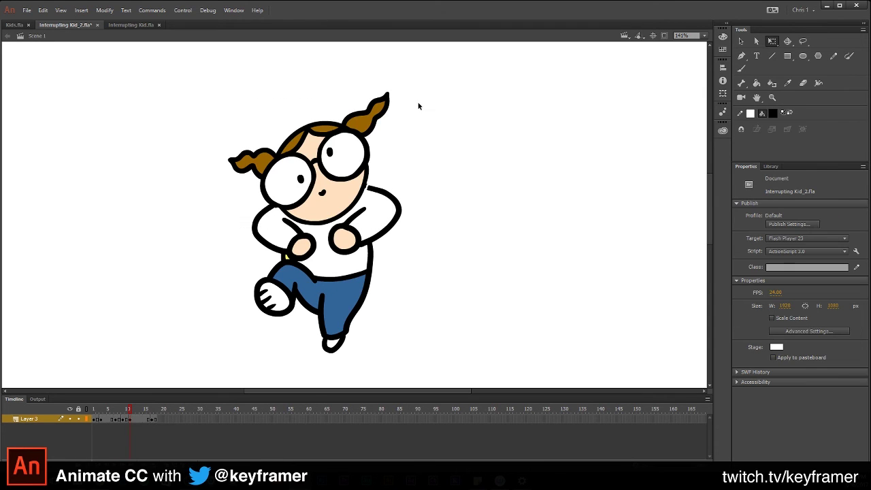
- Turn on snapping and reconnect the arm outlines to the rotated head on frame 11, closing the shoulder gap
{"action": "key", "text": "z"}
{"action": "left_click", "coordinate": [318, 195]}
{"action": "key", "text": "b"}
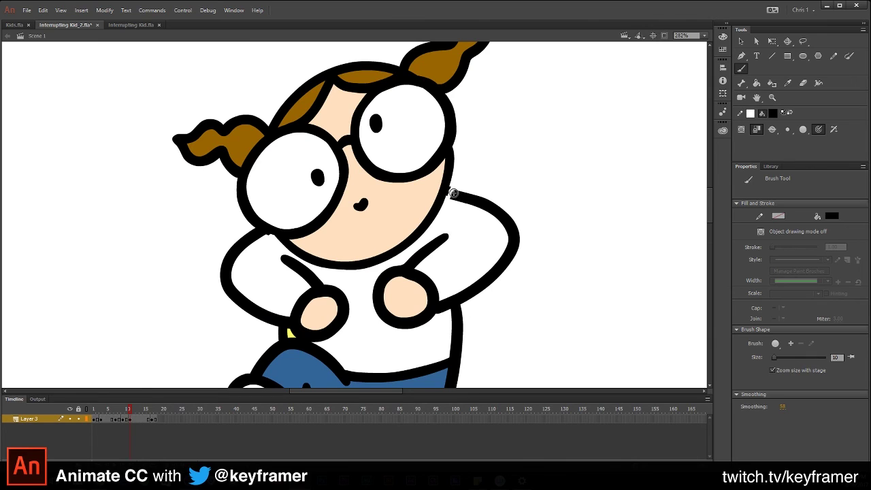
{"action": "key", "text": "v"}
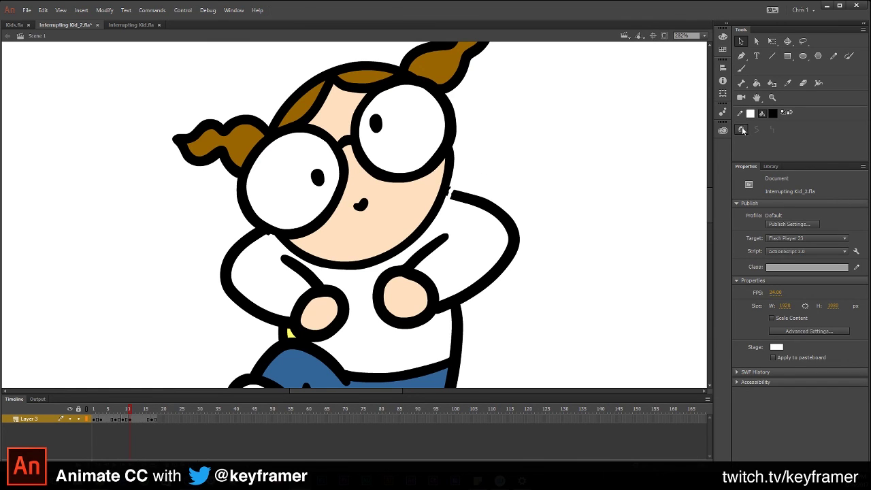
{"action": "left_click", "coordinate": [742, 130]}
{"action": "key", "text": "b"}
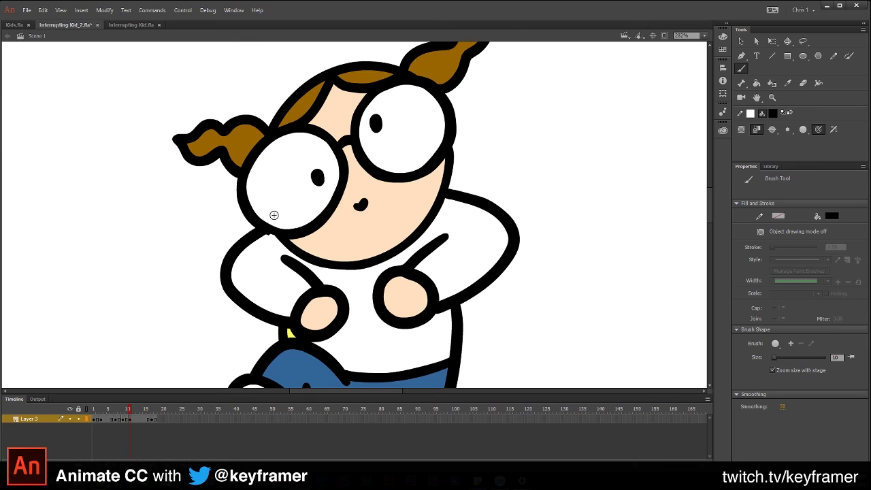
{"action": "key", "text": "v"}
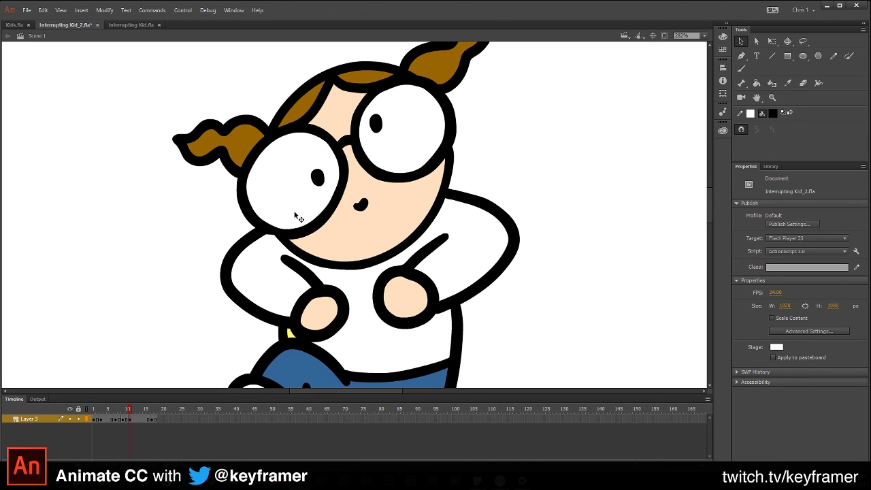
- Delete the brown hair fill from both pigtails on frame 11
{"action": "left_click_drag", "start_coordinate": [421, 163], "coordinate": [395, 265]}
{"action": "left_click", "coordinate": [418, 170]}
{"action": "key", "text": "Delete"}
{"action": "left_click", "coordinate": [204, 246]}
{"action": "key", "text": "Delete"}
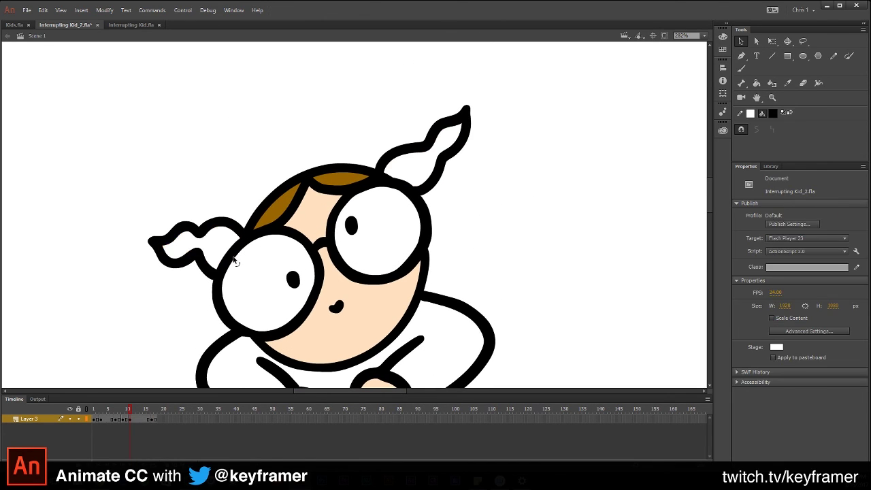
- Lasso the upper-right pigtail outline on frame 11 and rotate it slightly counterclockwise about its base on the head
{"action": "key", "text": "l"}
{"action": "mouse_move", "coordinate": [479, 89]}
{"action": "left_mouse_down"}
{"action": "mouse_move", "coordinate": [382, 138]}
{"action": "mouse_move", "coordinate": [376, 169]}
{"action": "mouse_move", "coordinate": [414, 181]}
{"action": "mouse_move", "coordinate": [490, 93]}
{"action": "mouse_move", "coordinate": [477, 113]}
{"action": "left_mouse_up"}
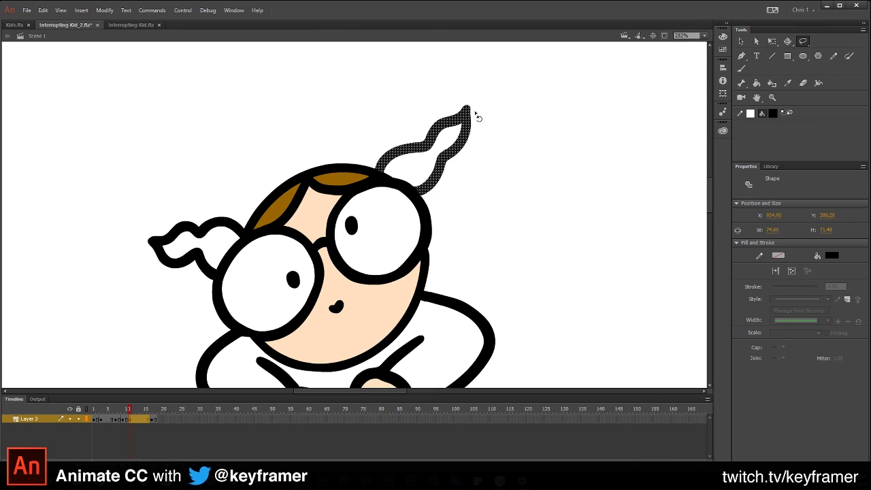
{"action": "key", "text": "q"}
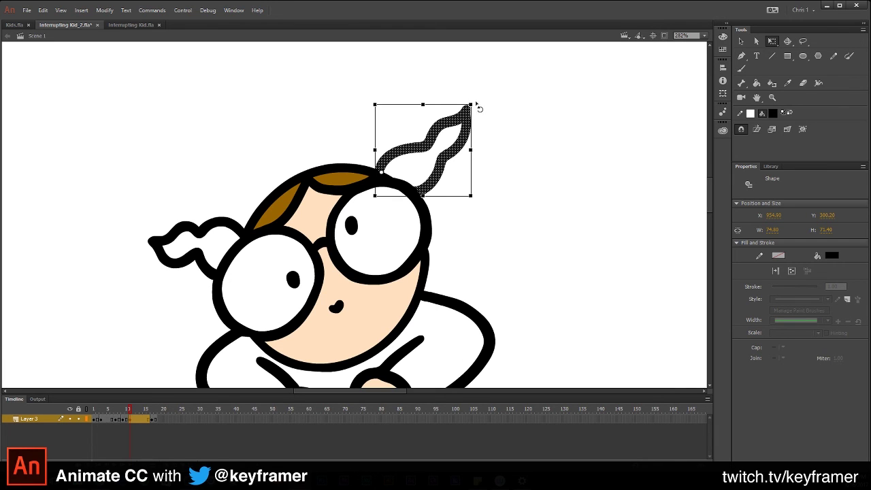
{"action": "mouse_move", "coordinate": [475, 111]}
{"action": "left_mouse_down"}
{"action": "mouse_move", "coordinate": [468, 106]}
{"action": "mouse_move", "coordinate": [480, 89]}
{"action": "mouse_move", "coordinate": [473, 97]}
{"action": "left_mouse_up"}
{"action": "left_click", "coordinate": [483, 203]}
{"action": "key", "text": "b"}
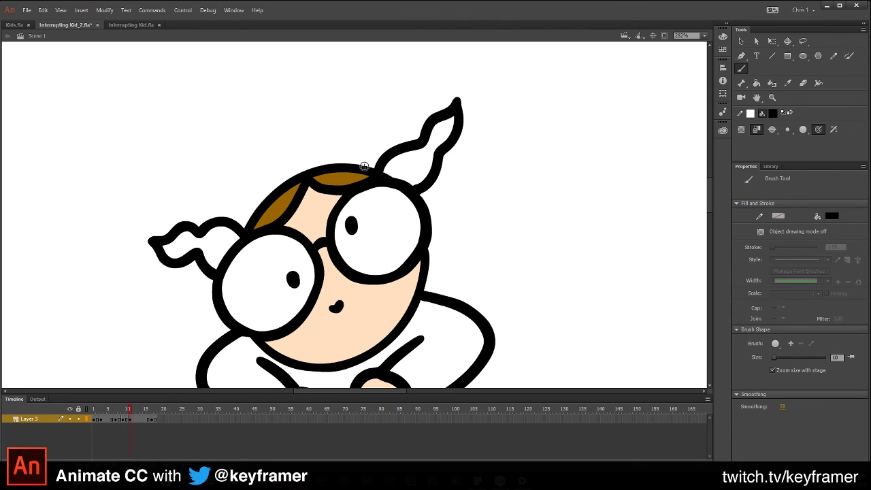
- Rotate the left pigtail outline slightly counterclockwise on frame 11 and brush in black to close the gap at the head
{"action": "key", "text": "l"}
{"action": "mouse_move", "coordinate": [217, 198]}
{"action": "left_mouse_down"}
{"action": "mouse_move", "coordinate": [177, 295]}
{"action": "mouse_move", "coordinate": [211, 285]}
{"action": "mouse_move", "coordinate": [228, 241]}
{"action": "mouse_move", "coordinate": [240, 242]}
{"action": "mouse_move", "coordinate": [246, 229]}
{"action": "mouse_move", "coordinate": [218, 198]}
{"action": "left_mouse_up"}
{"action": "key", "text": "q"}
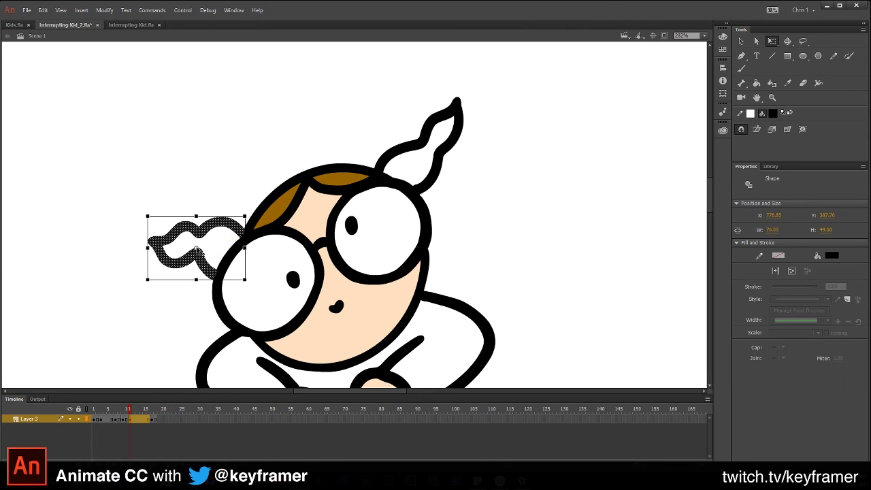
{"action": "left_click_drag", "start_coordinate": [250, 213], "coordinate": [243, 206]}
{"action": "left_click", "coordinate": [240, 194]}
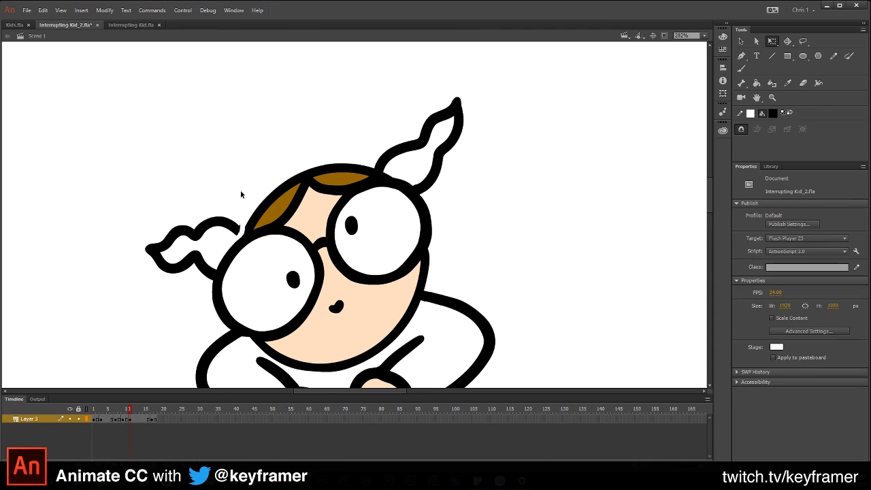
{"action": "key", "text": "b"}
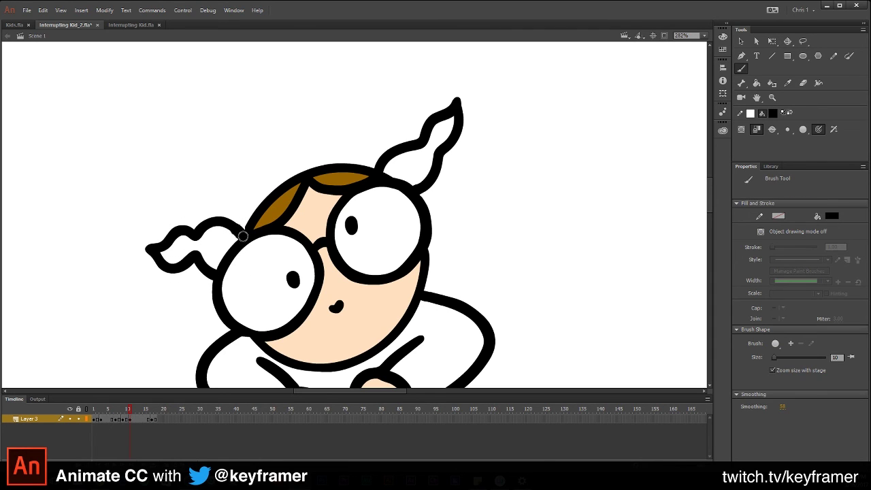
- Lasso the outer edge of the left pigtail's joint with the head and smooth it
{"action": "key", "text": "l"}
{"action": "left_click_drag", "start_coordinate": [242, 219], "coordinate": [238, 234]}
{"action": "left_click", "coordinate": [246, 224]}
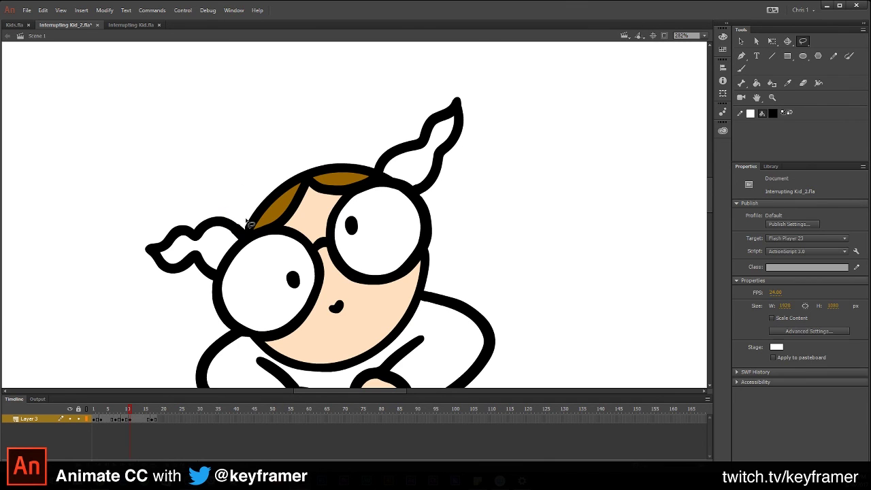
{"action": "key", "text": "z"}
{"action": "left_click", "coordinate": [244, 228]}
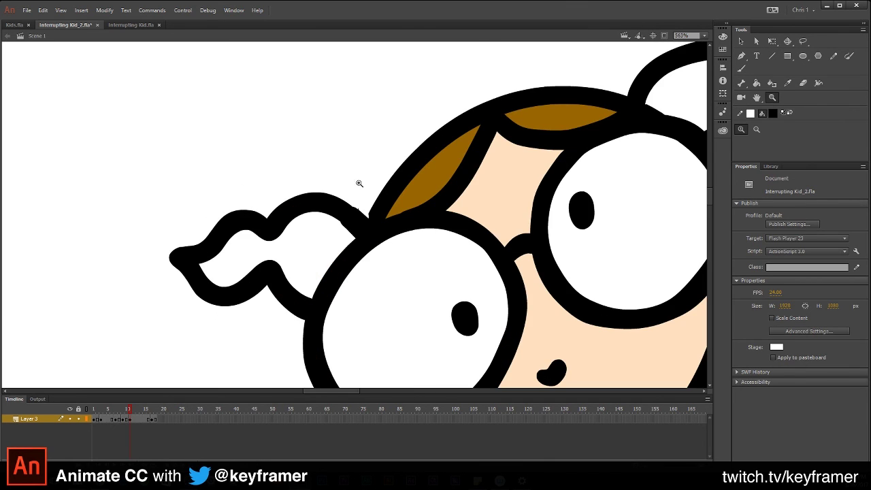
{"action": "key", "text": "l"}
{"action": "mouse_move", "coordinate": [363, 194]}
{"action": "left_mouse_down"}
{"action": "mouse_move", "coordinate": [339, 201]}
{"action": "mouse_move", "coordinate": [360, 227]}
{"action": "mouse_move", "coordinate": [372, 228]}
{"action": "mouse_move", "coordinate": [371, 188]}
{"action": "left_mouse_up"}
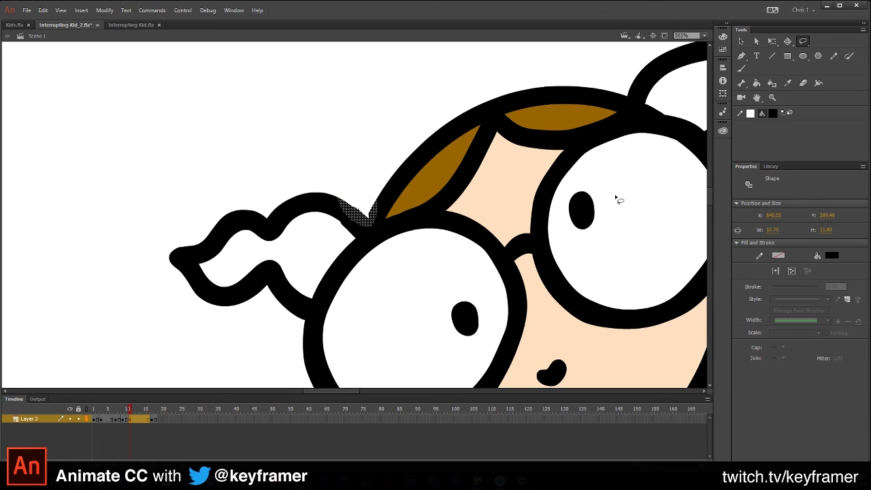
{"action": "left_click", "coordinate": [742, 43]}
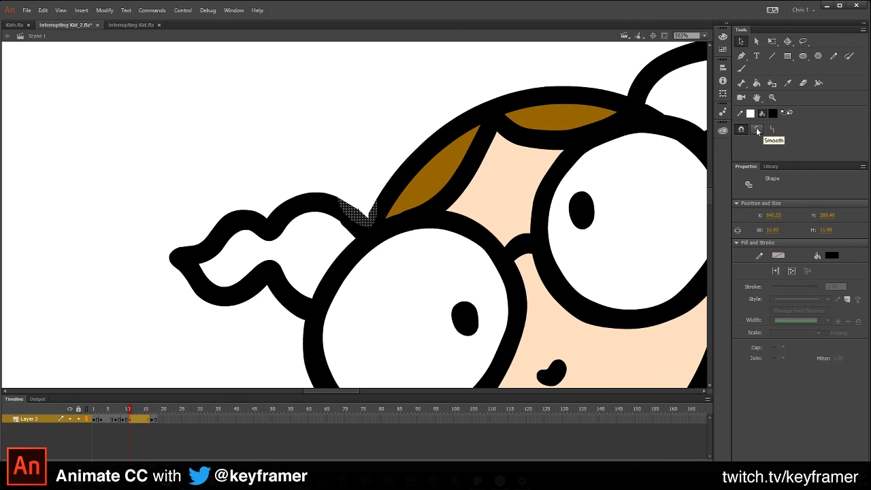
{"action": "left_click", "coordinate": [756, 129]}
{"action": "left_click", "coordinate": [755, 130]}
{"action": "left_click", "coordinate": [364, 182]}
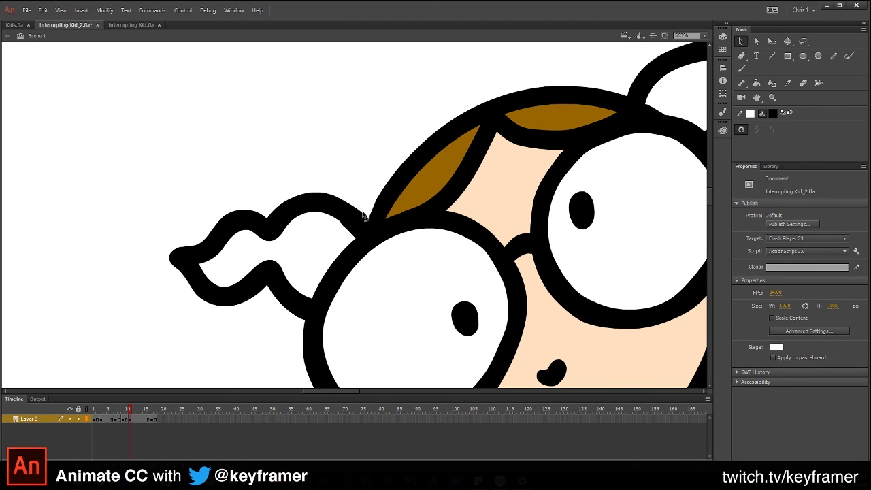
- Reshape the outer edge of the left pigtail's joint and smooth the inner edge of its outline
{"action": "left_click_drag", "start_coordinate": [363, 213], "coordinate": [365, 210]}
{"action": "left_click", "coordinate": [346, 223]}
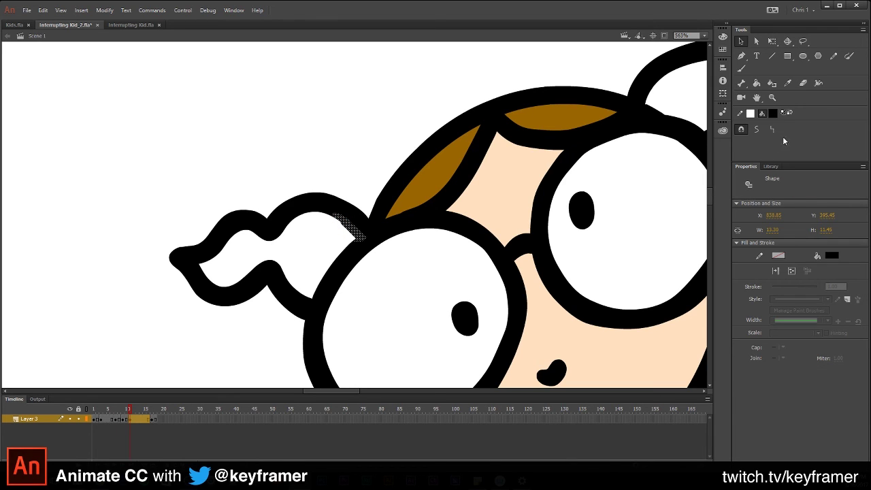
{"action": "left_click", "coordinate": [757, 129]}
{"action": "left_click", "coordinate": [365, 205]}
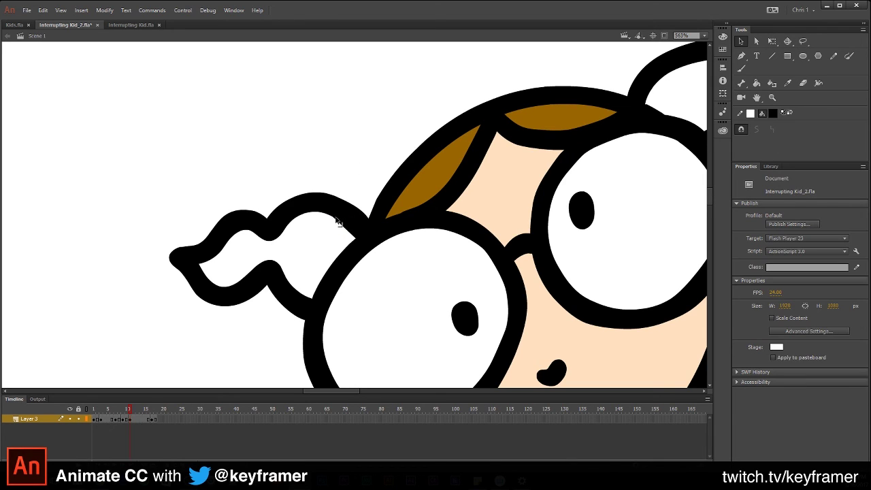
{"action": "left_click_drag", "start_coordinate": [336, 219], "coordinate": [361, 236]}
- Sample the brown from the hair and fill both pigtails with it on frame 11
{"action": "key", "text": "ctrl+="}
{"action": "key", "text": "i"}
{"action": "left_click", "coordinate": [463, 181]}
{"action": "key", "text": "ctrl+minus"}
{"action": "key", "text": "ctrl+minus"}
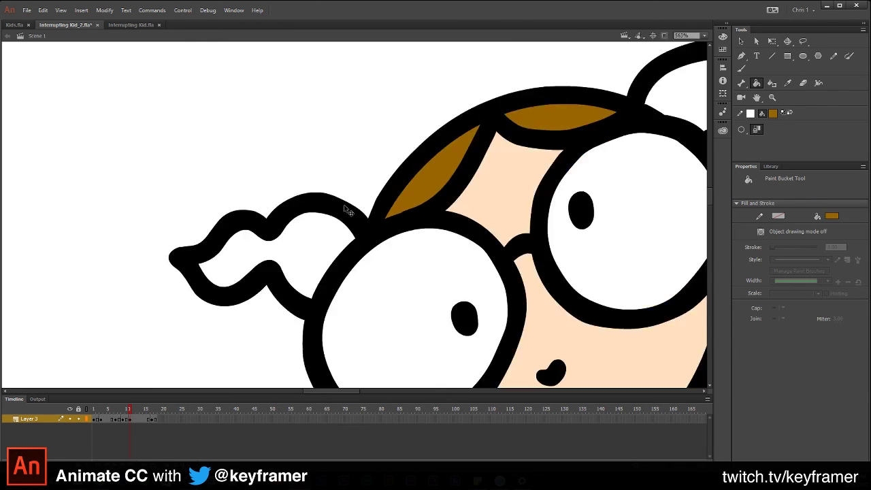
{"action": "left_click", "coordinate": [340, 236]}
{"action": "left_click", "coordinate": [539, 152]}
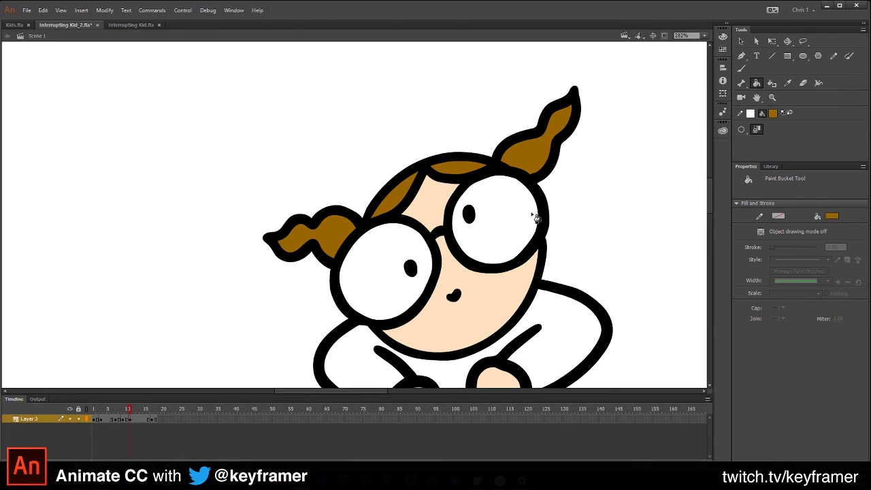
- Sample the yellow shirt colour on frame 10, fill the empty shirt on frame 11 with it, and play back the animation
{"action": "key", "text": "ctrl+minus"}
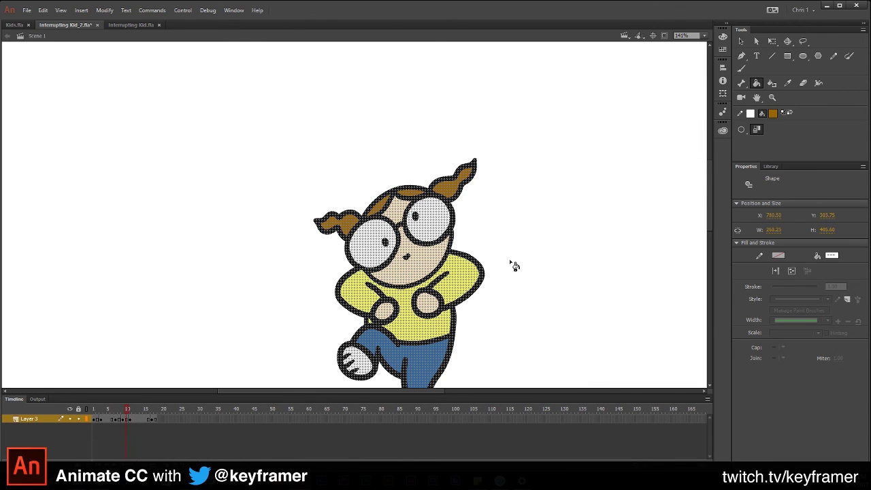
{"action": "key", "text": "i"}
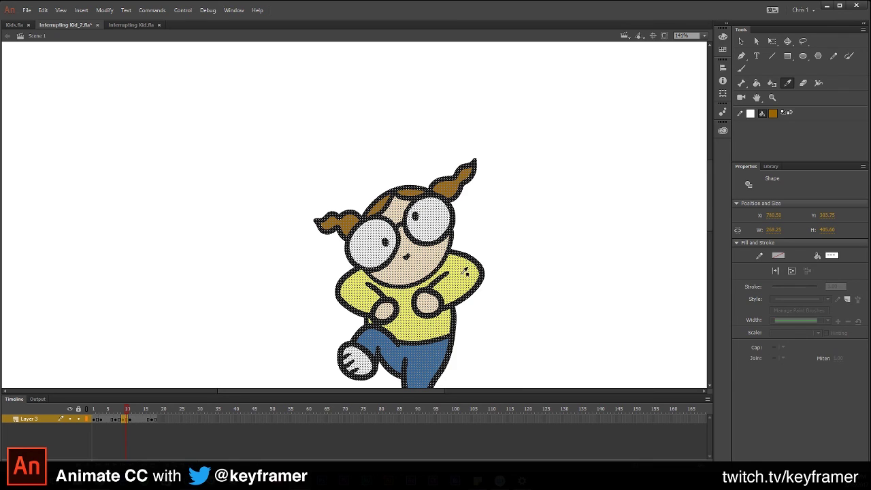
{"action": "left_click", "coordinate": [466, 271]}
{"action": "key", "text": "."}
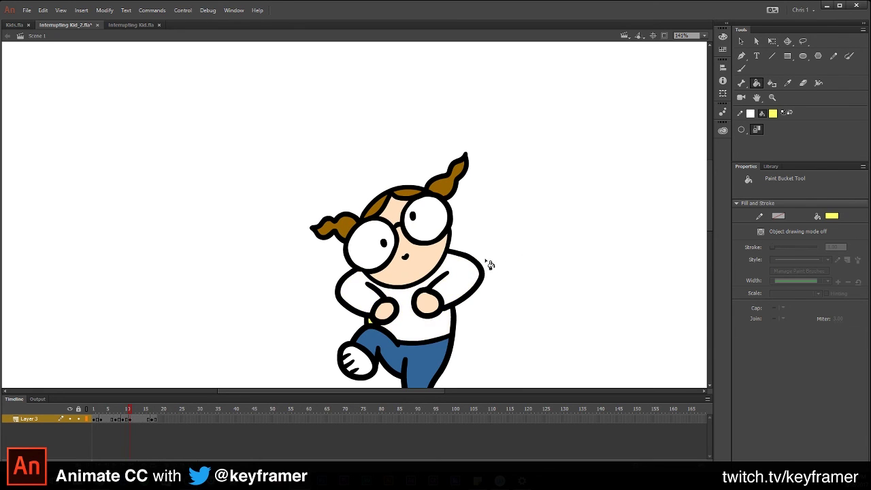
{"action": "left_click", "coordinate": [469, 279]}
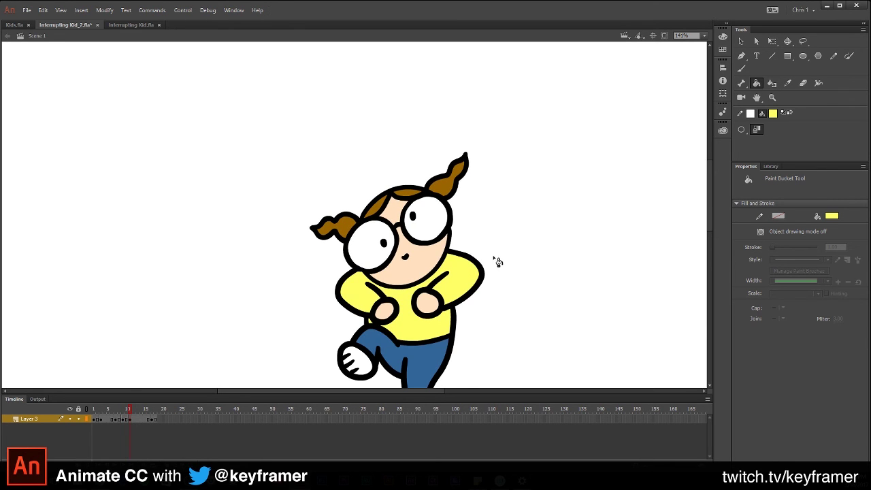
{"action": "key", "text": "Return"}
{"action": "key", "text": "ctrl+minus"}
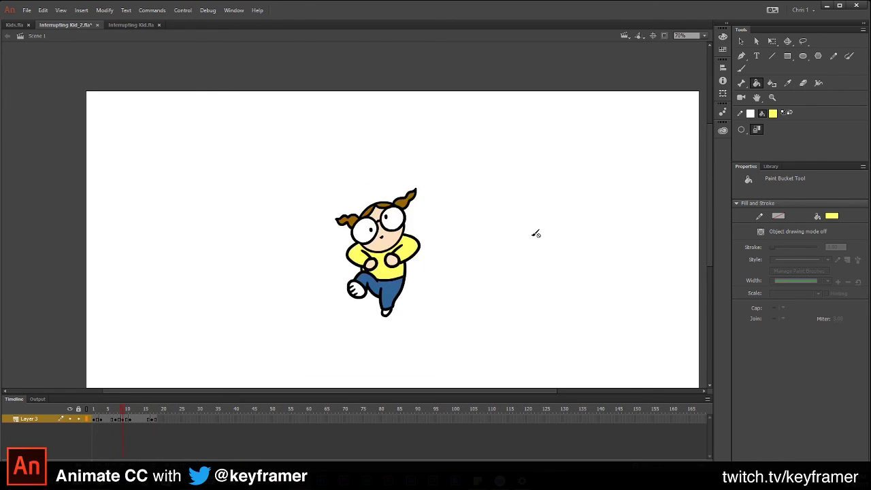
- Turn off snapping and use Free Transform to lean the whole character on frame 11 slightly left from the planted foot
{"action": "left_click", "coordinate": [130, 420]}
{"action": "left_click", "coordinate": [130, 420]}
{"action": "key", "text": "ctrl+3"}
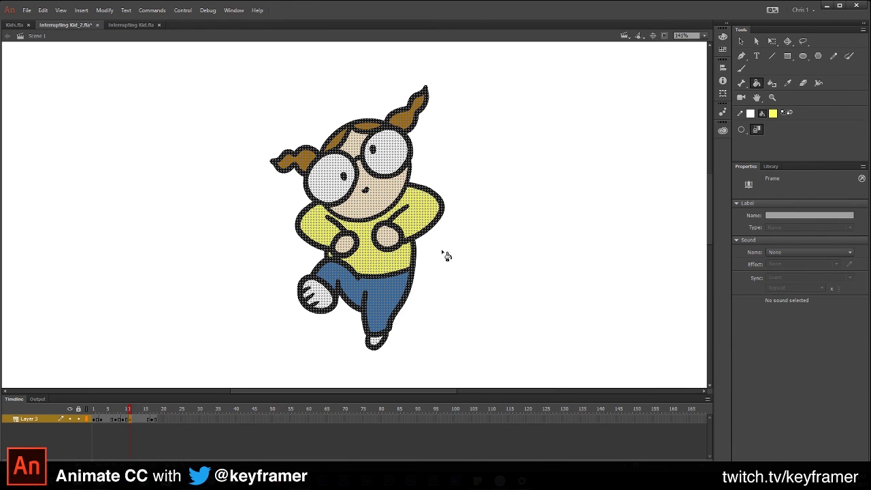
{"action": "key", "text": "q"}
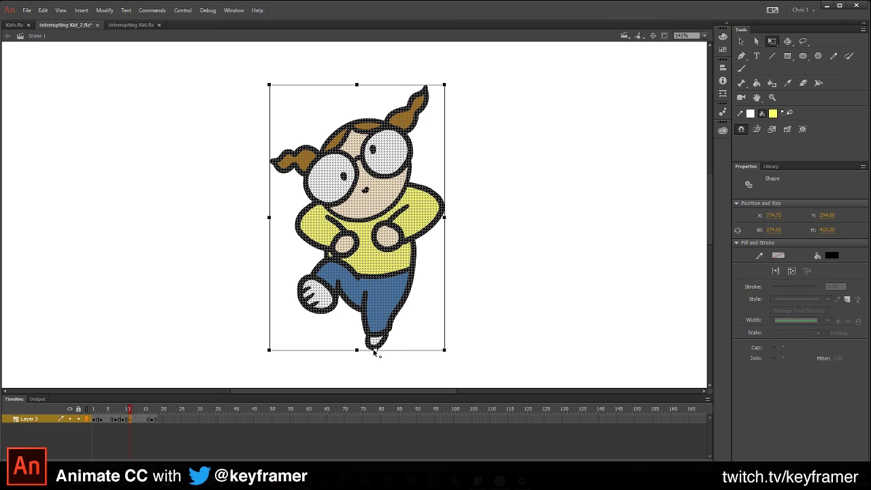
{"action": "left_click", "coordinate": [742, 129]}
{"action": "left_click", "coordinate": [474, 297]}
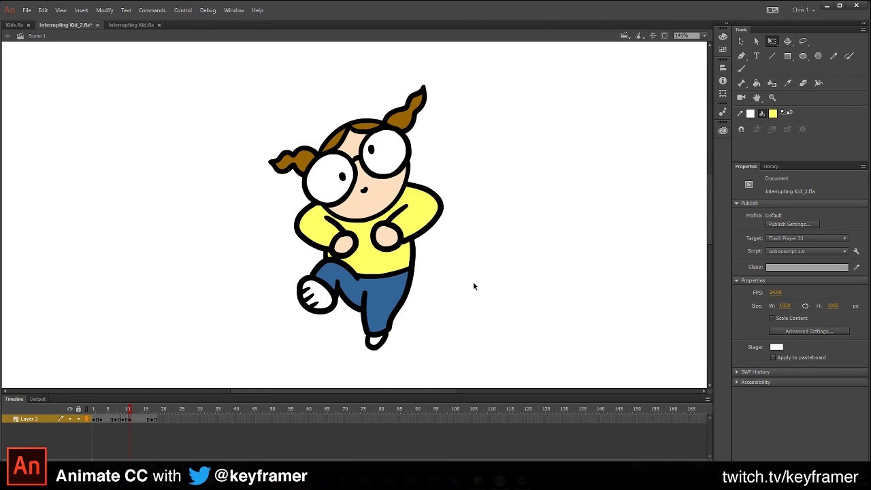
- Play back the animation with the full stage in view to check the motion between the poses
{"action": "key", "text": "v"}
{"action": "key", "text": "Return"}
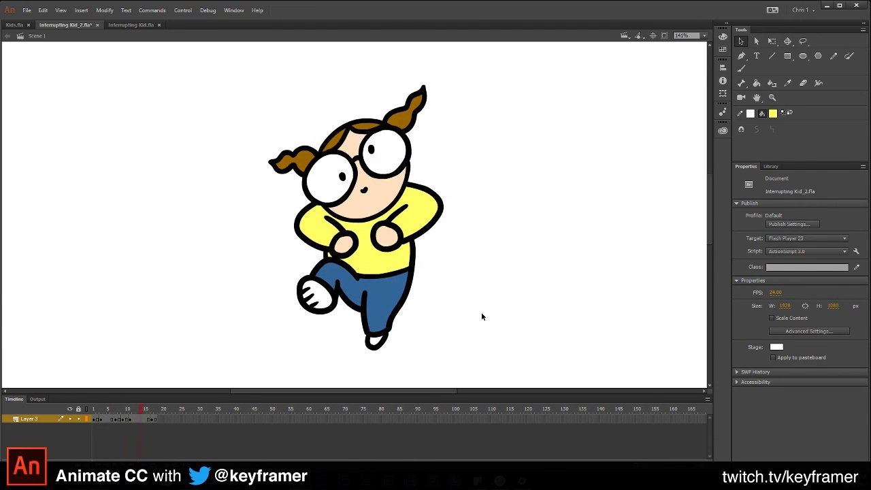
{"action": "key", "text": "ctrl+minus"}
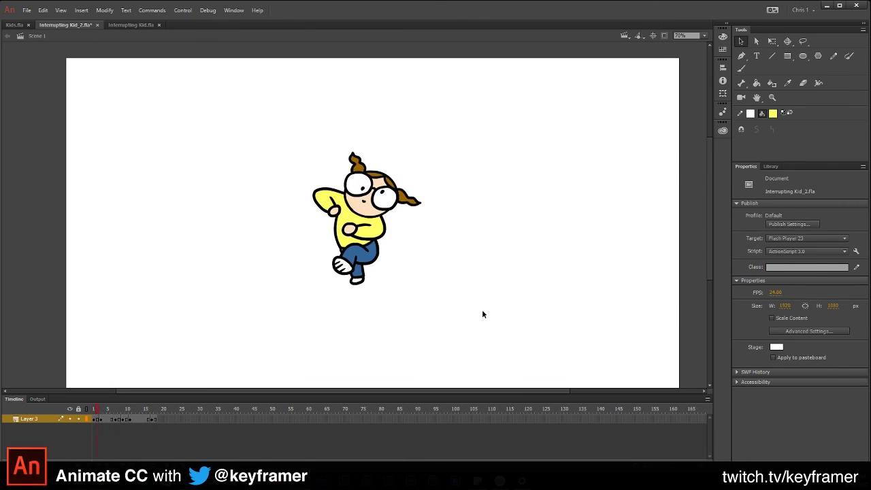